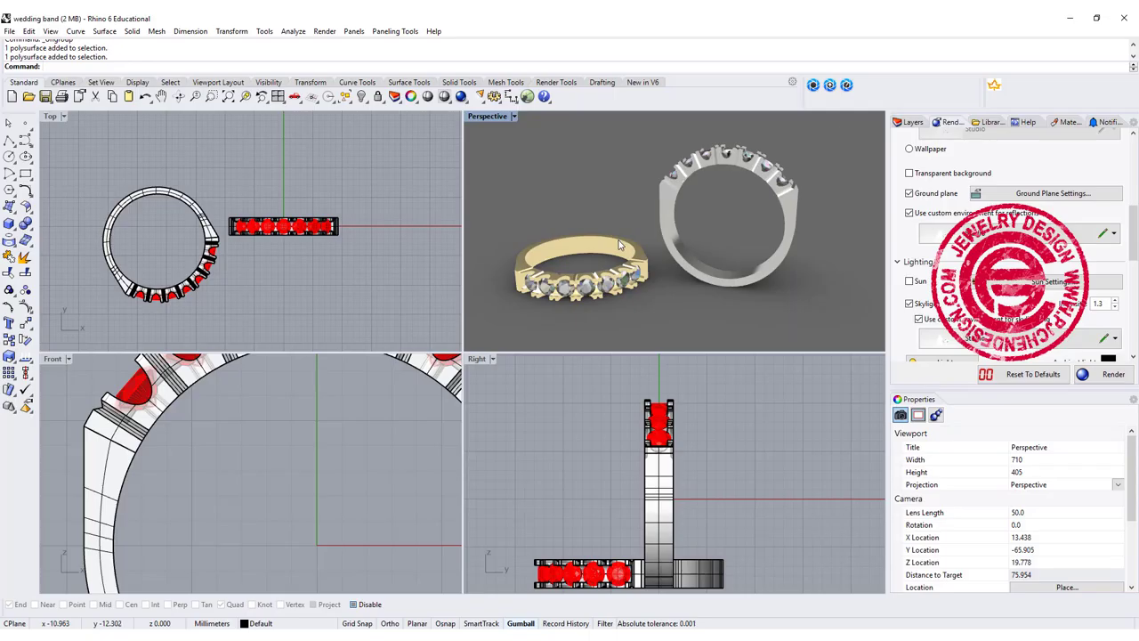
right_drag(627, 265, 760, 261)
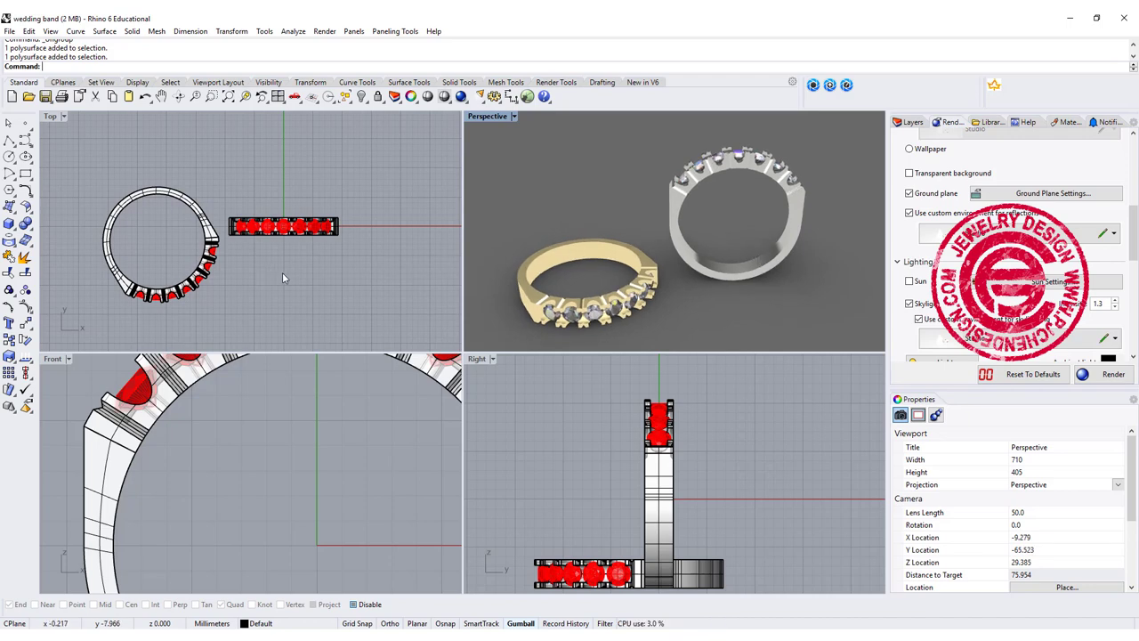
scroll(302, 433, down, 10)
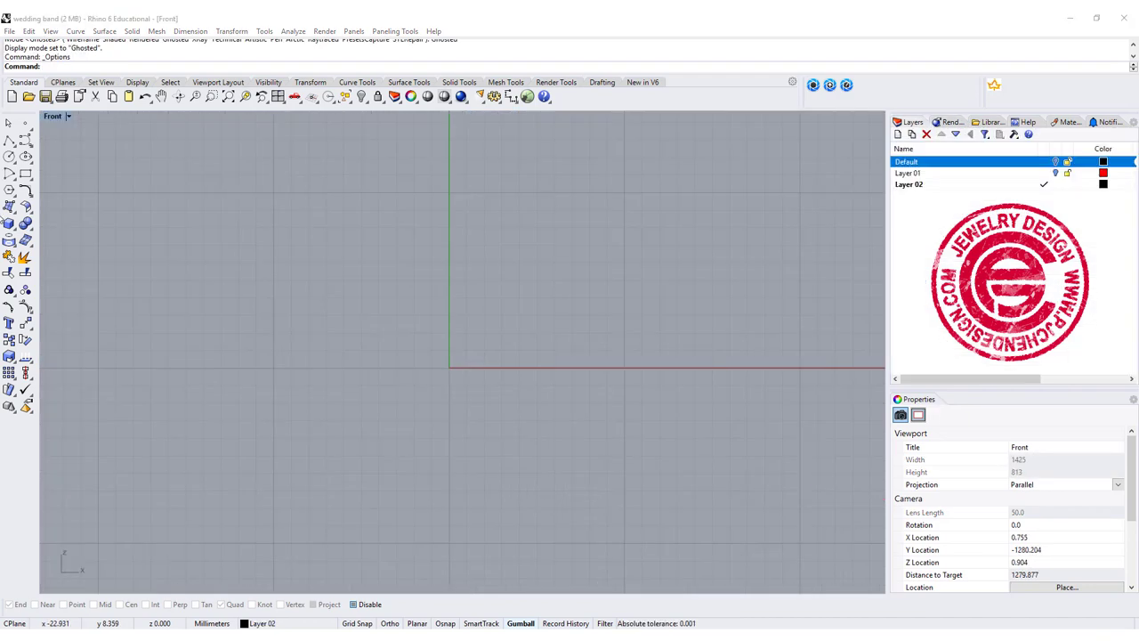
- Draw a 16 mm diameter circle centred on the origin in the Front view
click(9, 156)
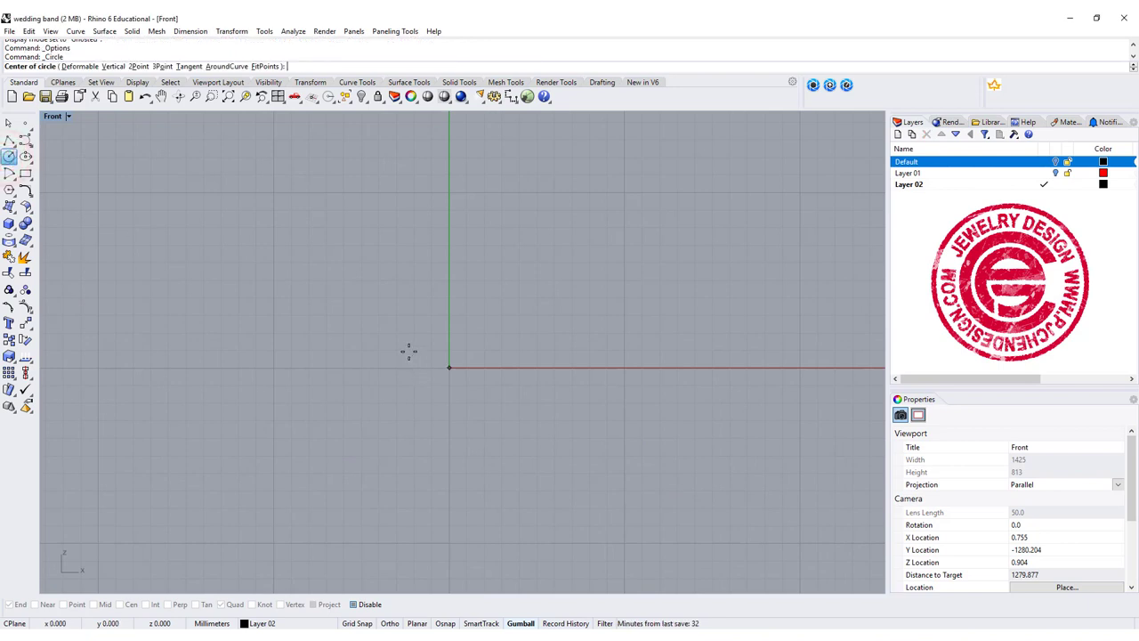
text(0)
key(Return)
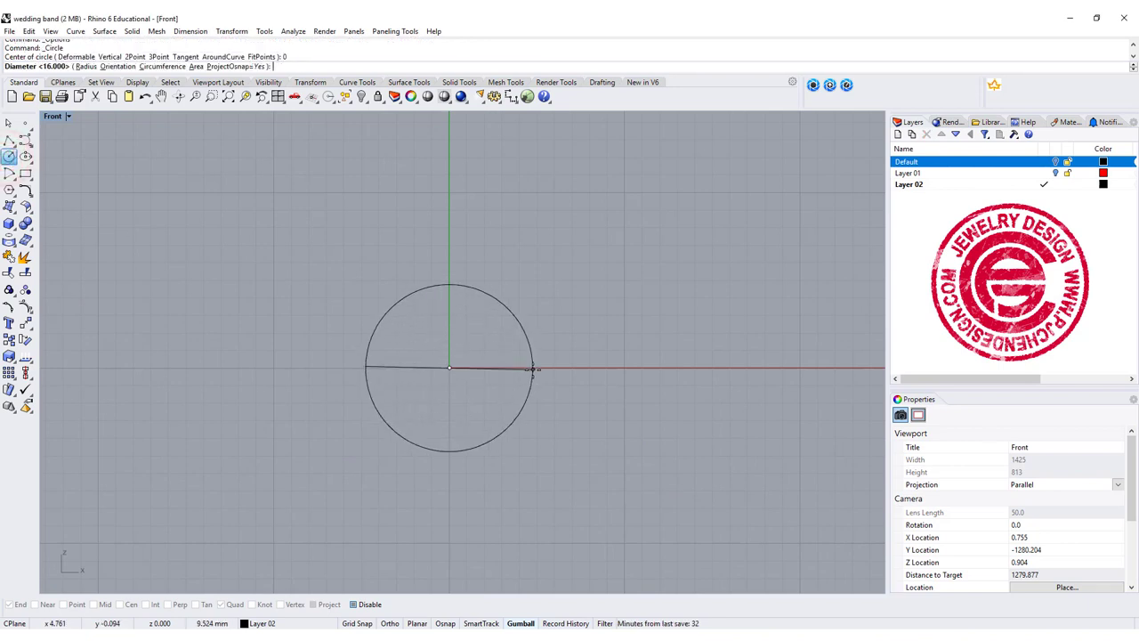
key(Return)
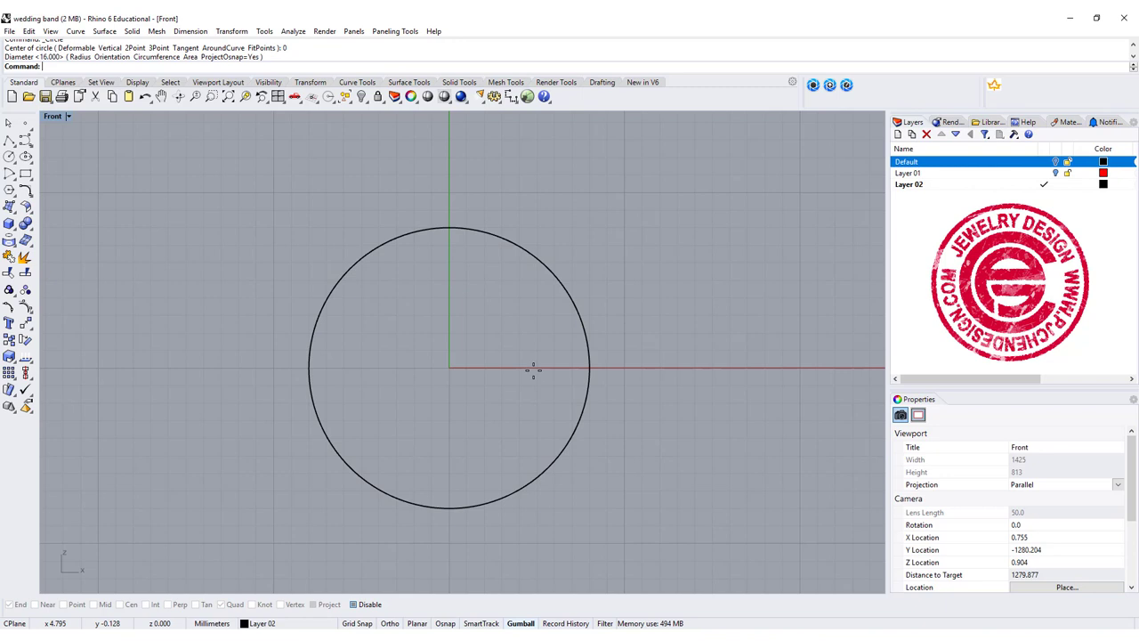
scroll(398, 316, down, 2)
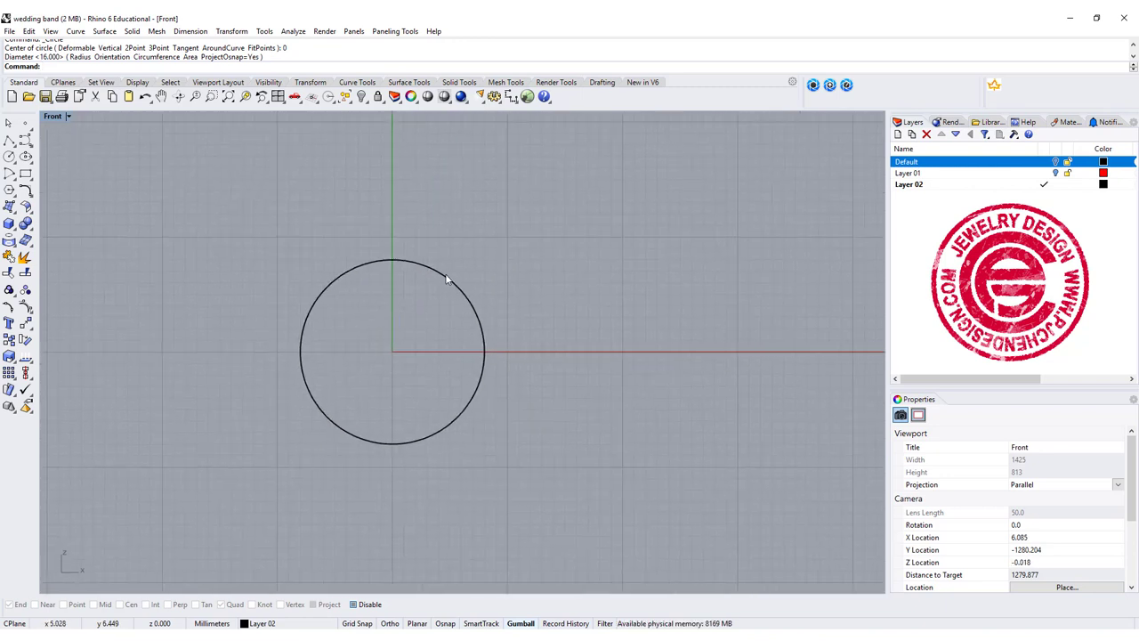
right_drag(447, 279, 402, 278)
- Show all four views and select the round stone above the circle in the Top view
double_click(51, 117)
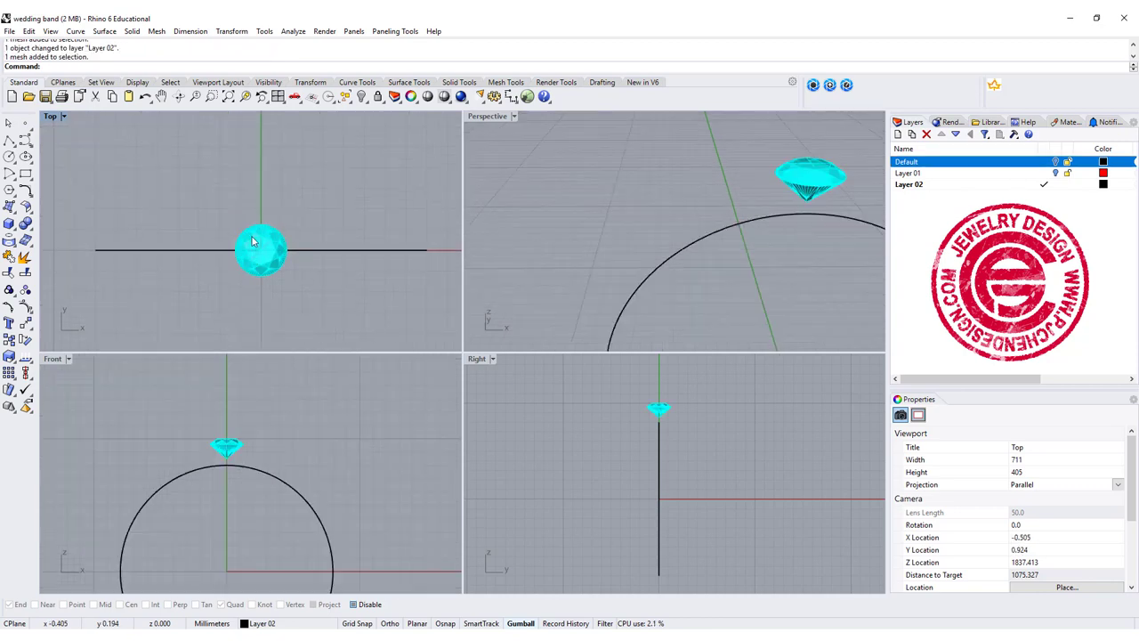
scroll(208, 209, up, 4)
click(208, 200)
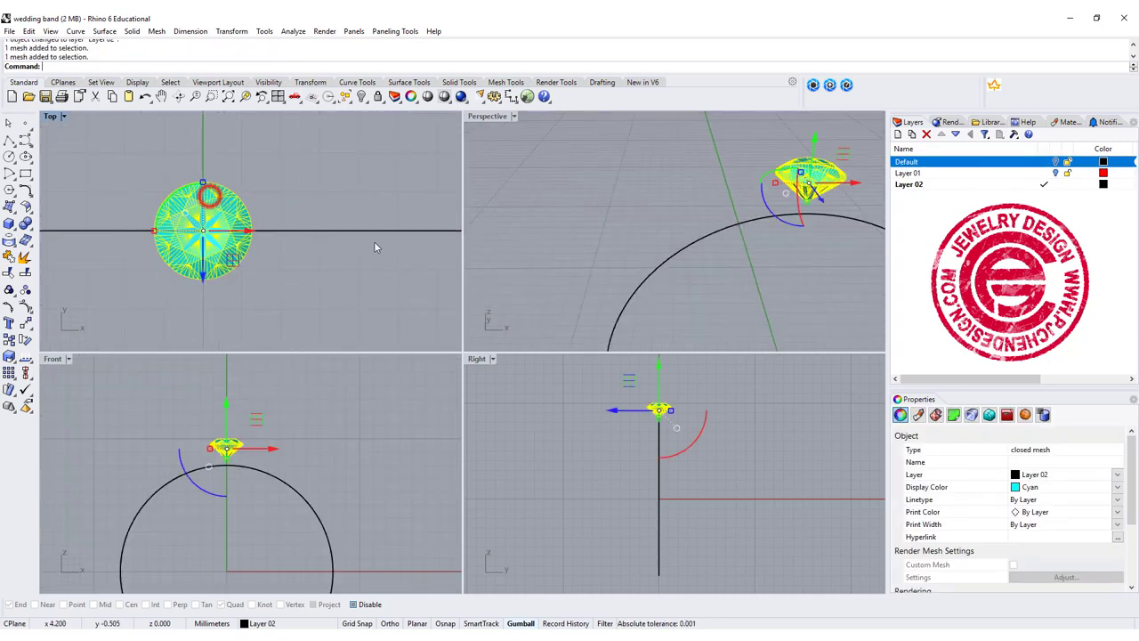
scroll(299, 185, up, 2)
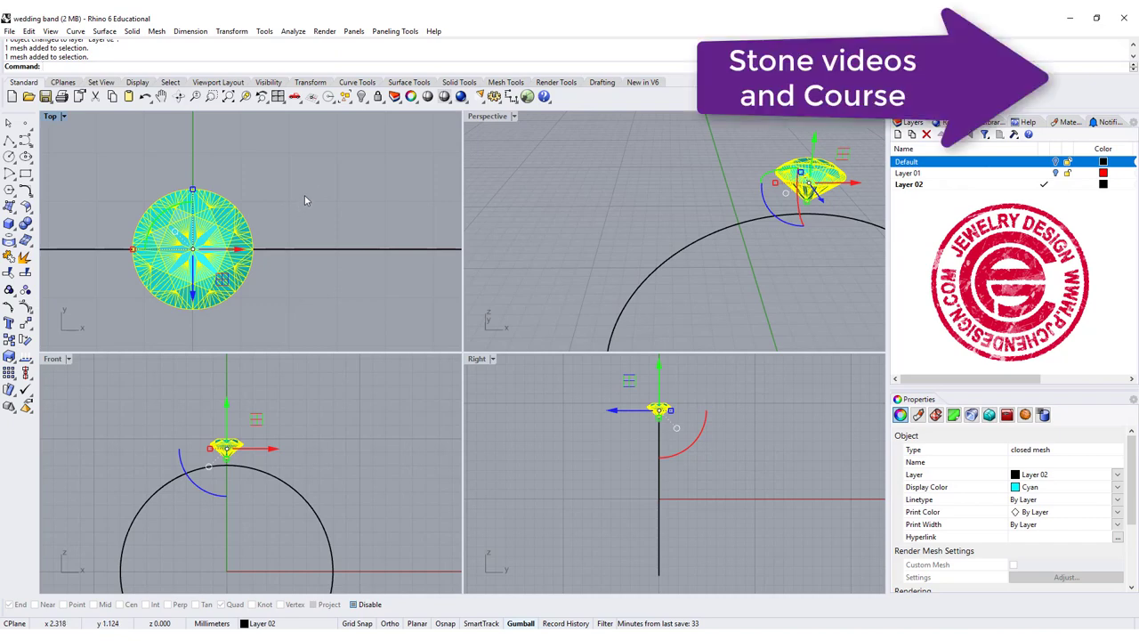
right_drag(290, 198, 300, 185)
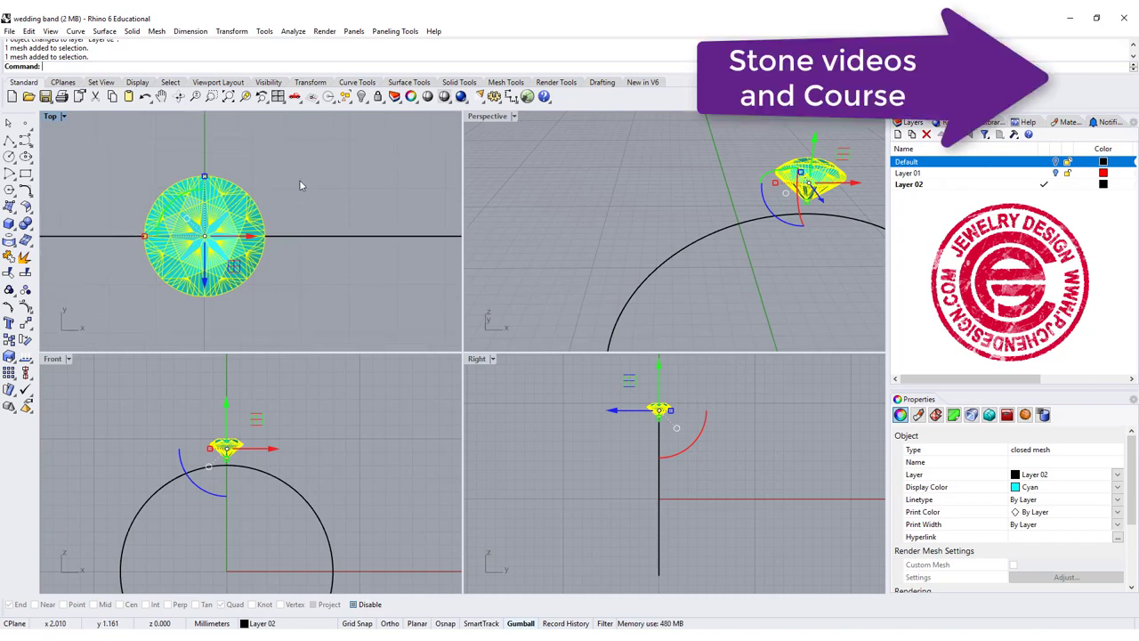
click(1069, 36)
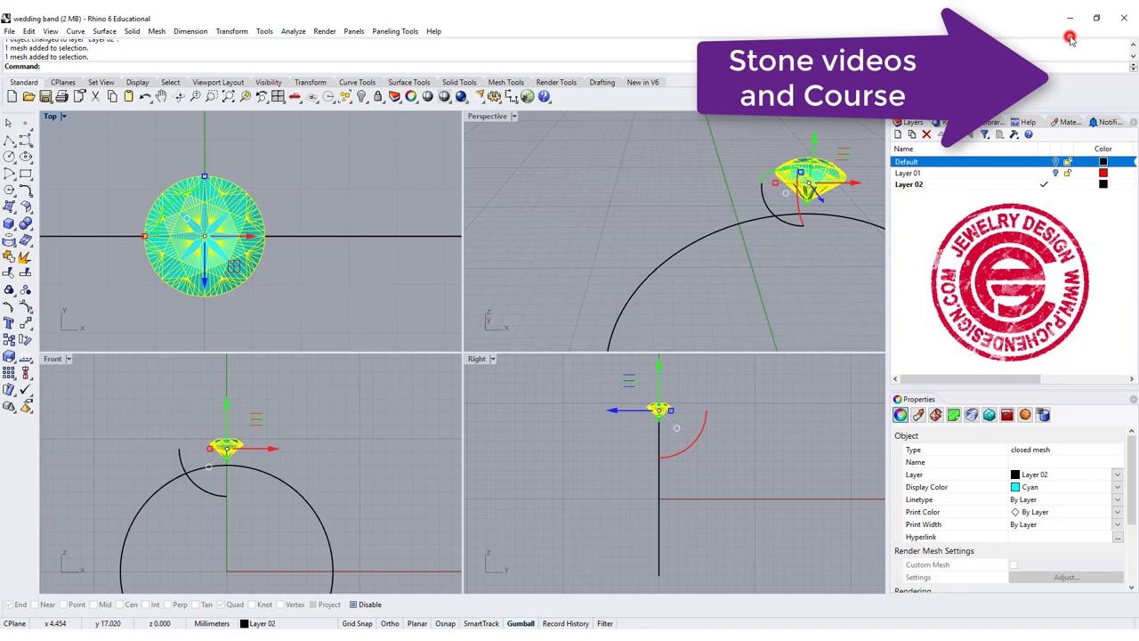
double_click(492, 116)
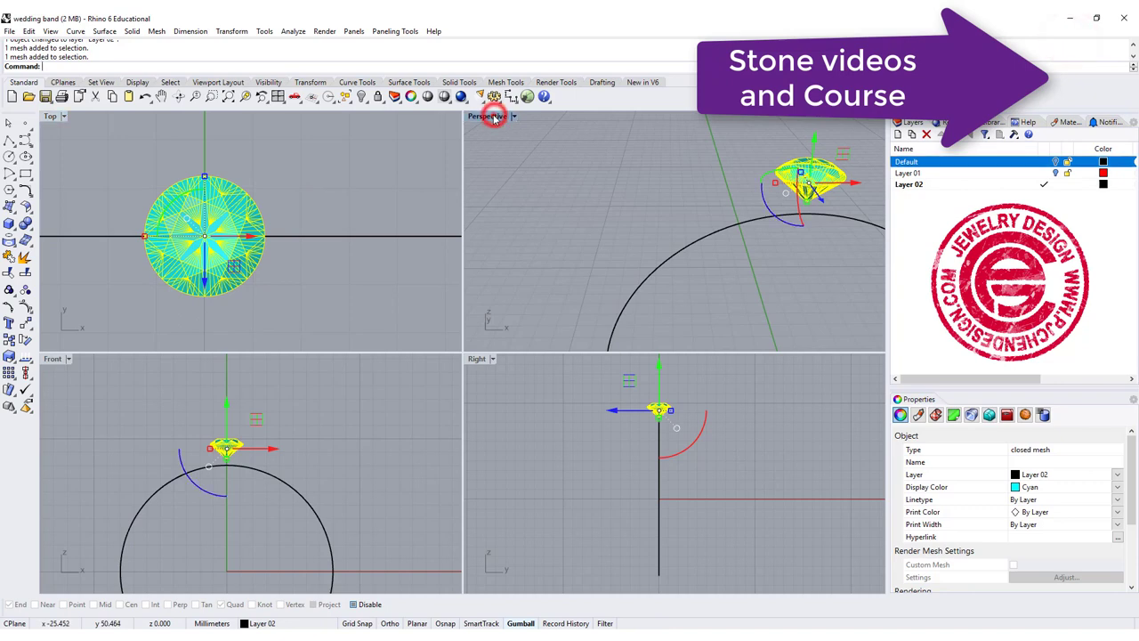
scroll(505, 228, down, 8)
right_drag(505, 229, 527, 212)
- Polar array the selected stone around the origin in the Front view with 20 items over 360 degrees
double_click(63, 116)
double_click(56, 359)
scroll(240, 272, down, 6)
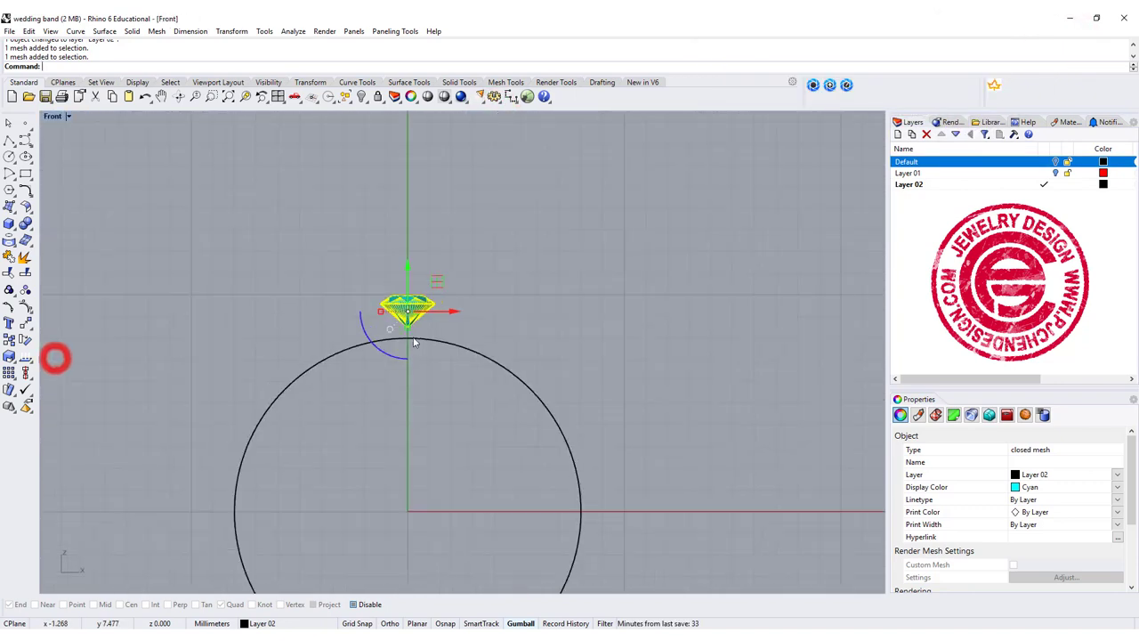
scroll(352, 309, up, 3)
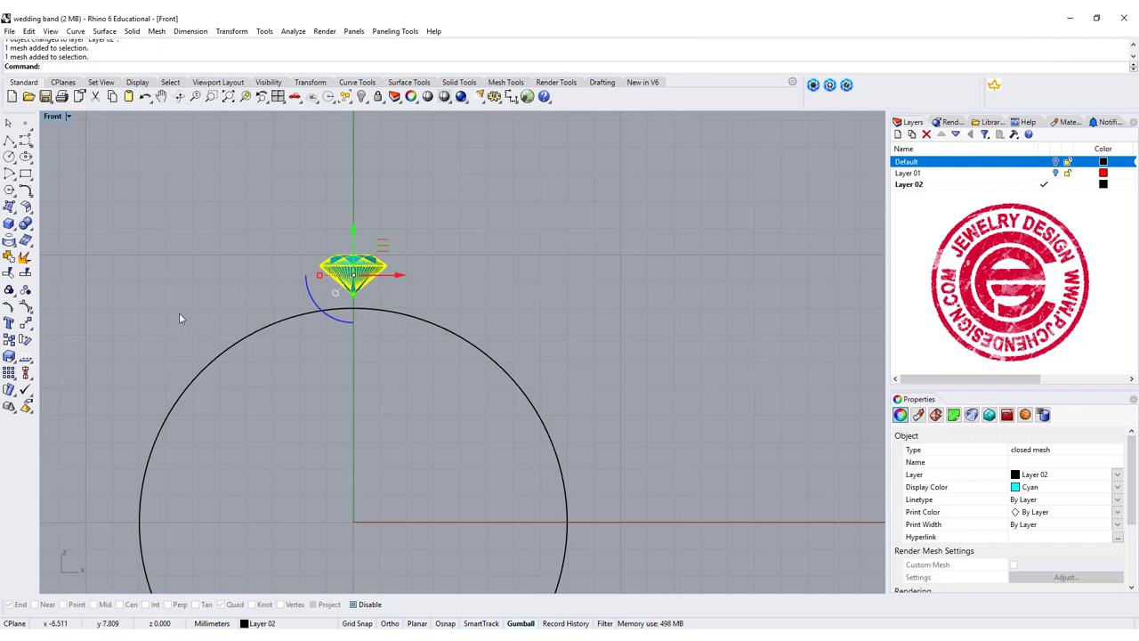
right_drag(284, 283, 312, 238)
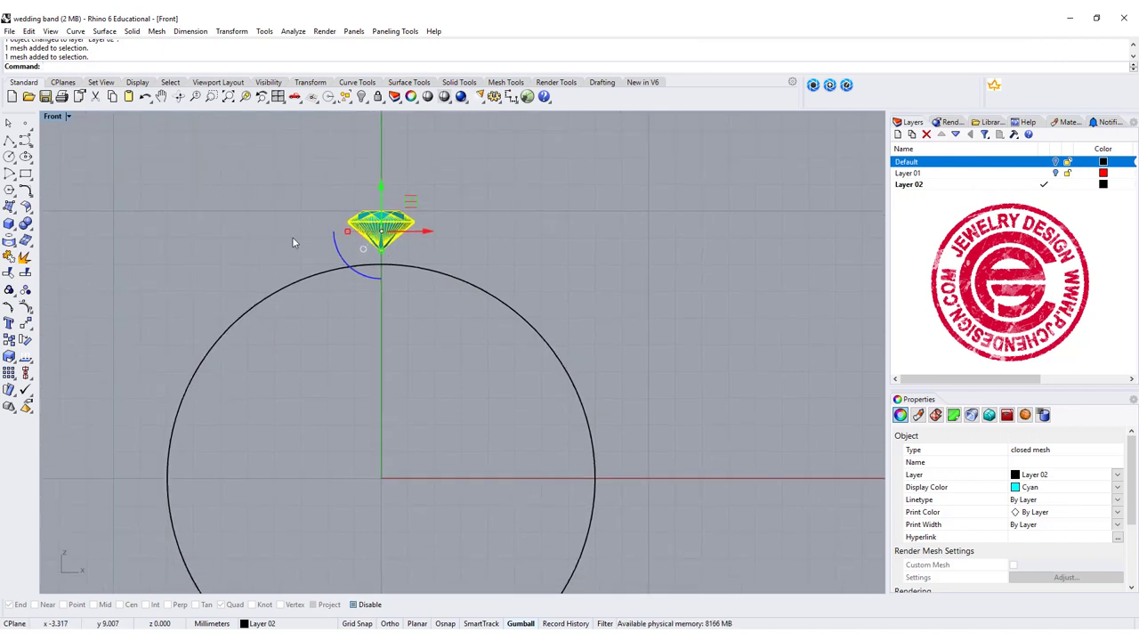
click(14, 375)
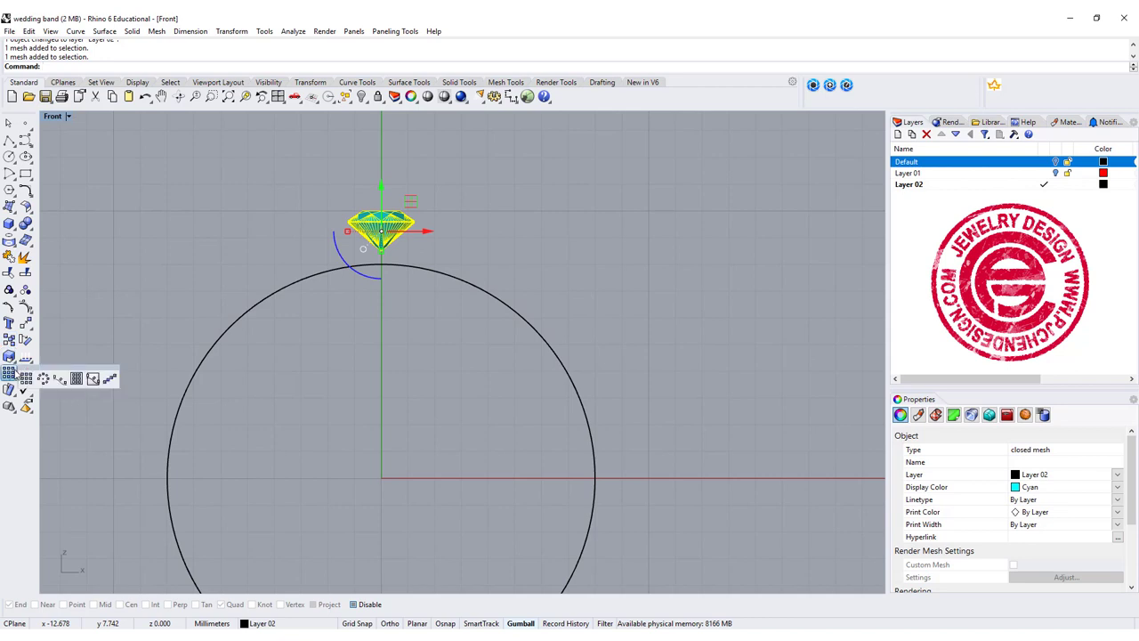
click(43, 380)
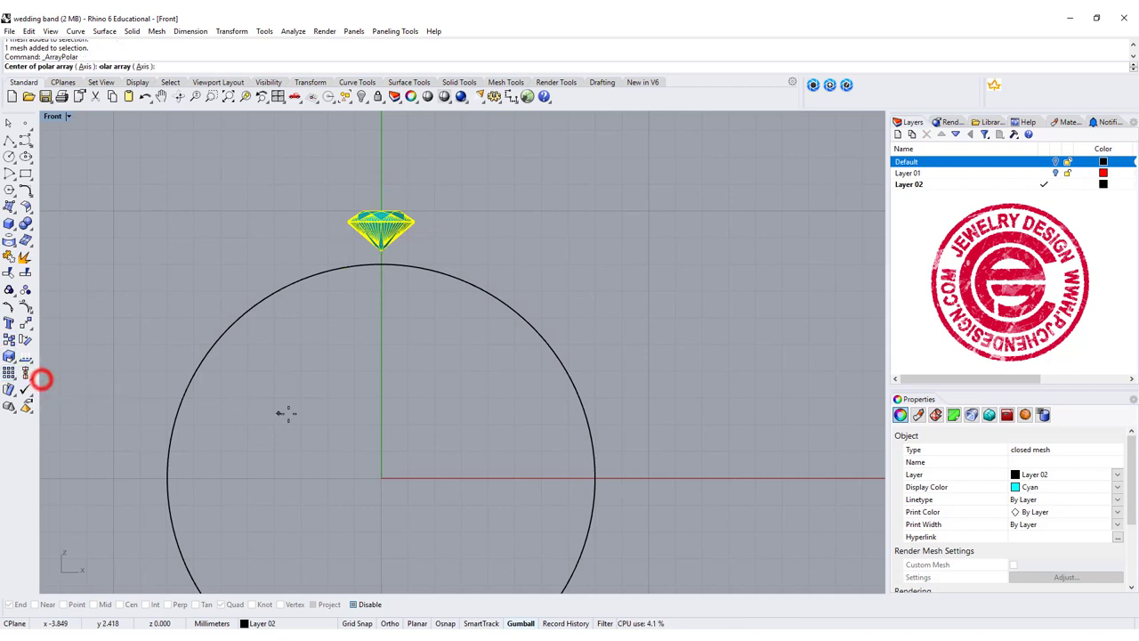
text(0)
key(Return)
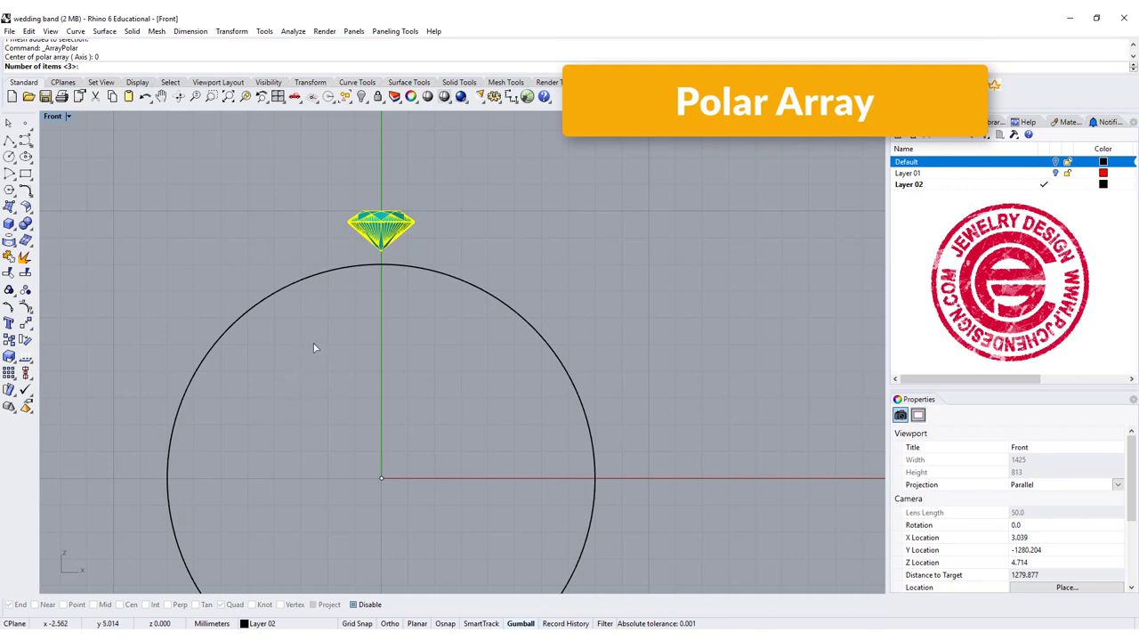
text(2)
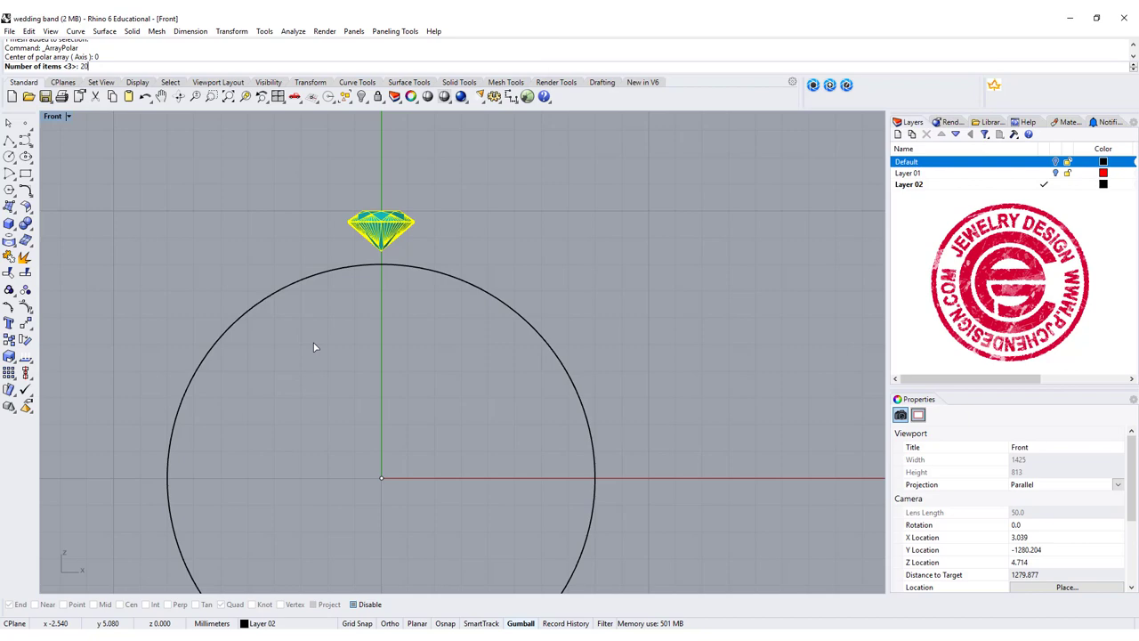
text(0)
key(Return)
key(Return)
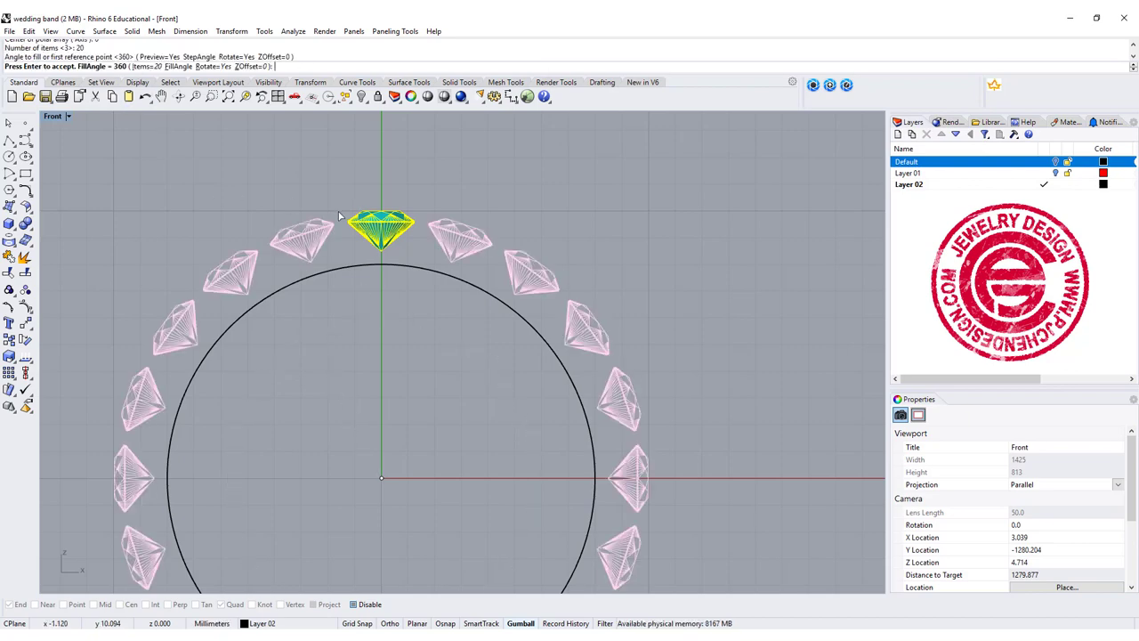
- Change the number of items in the previewed polar array to 22
scroll(338, 216, up, 3)
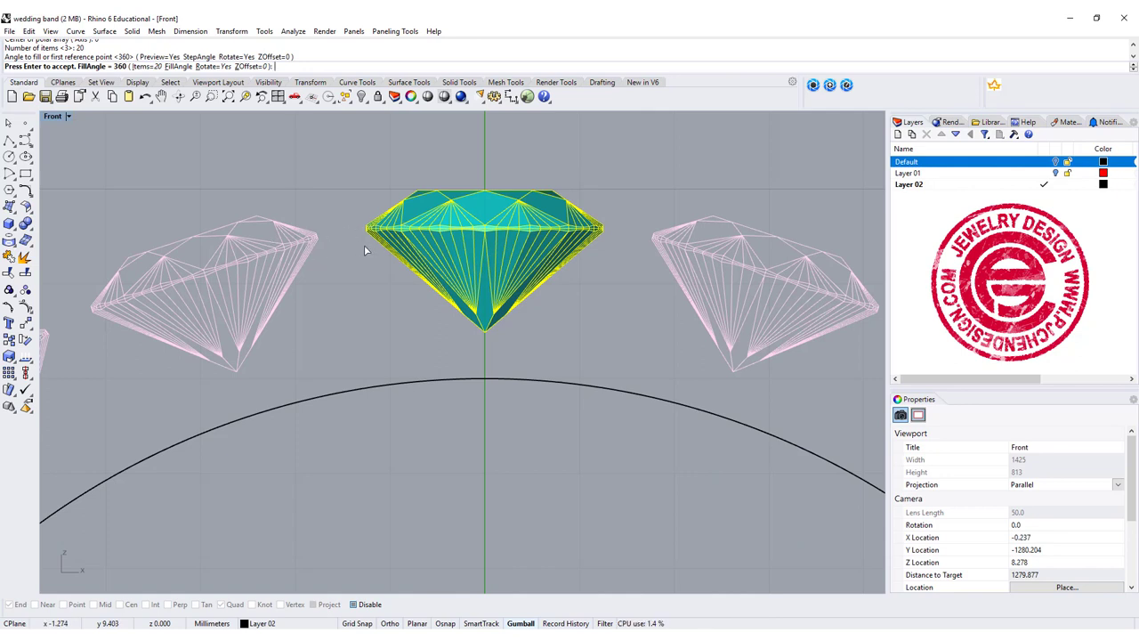
click(142, 67)
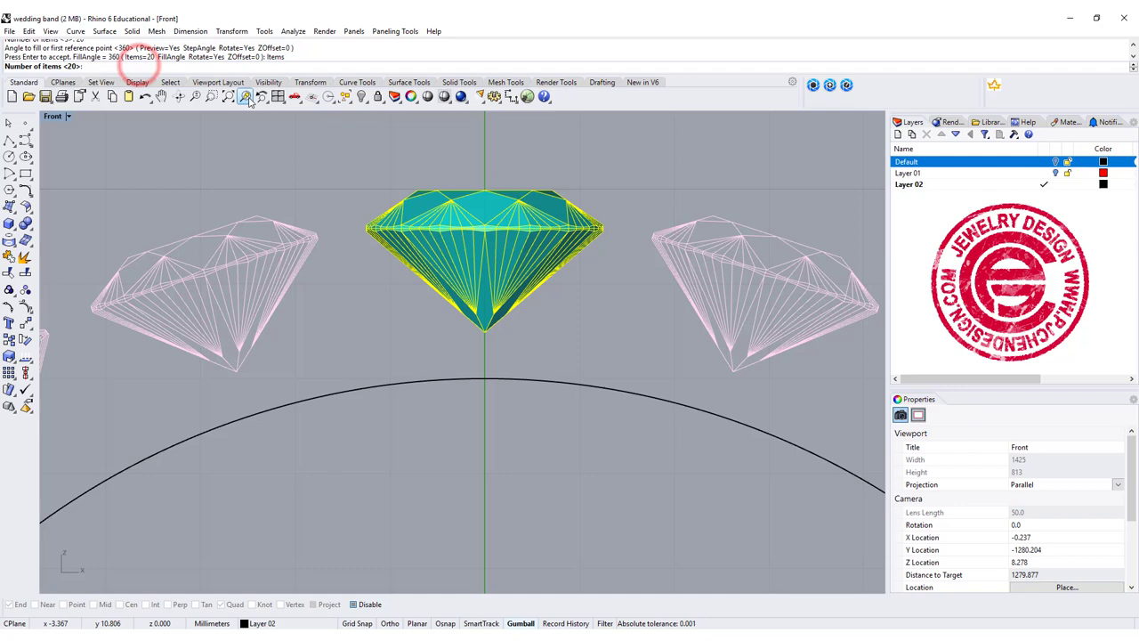
text(22)
key(Return)
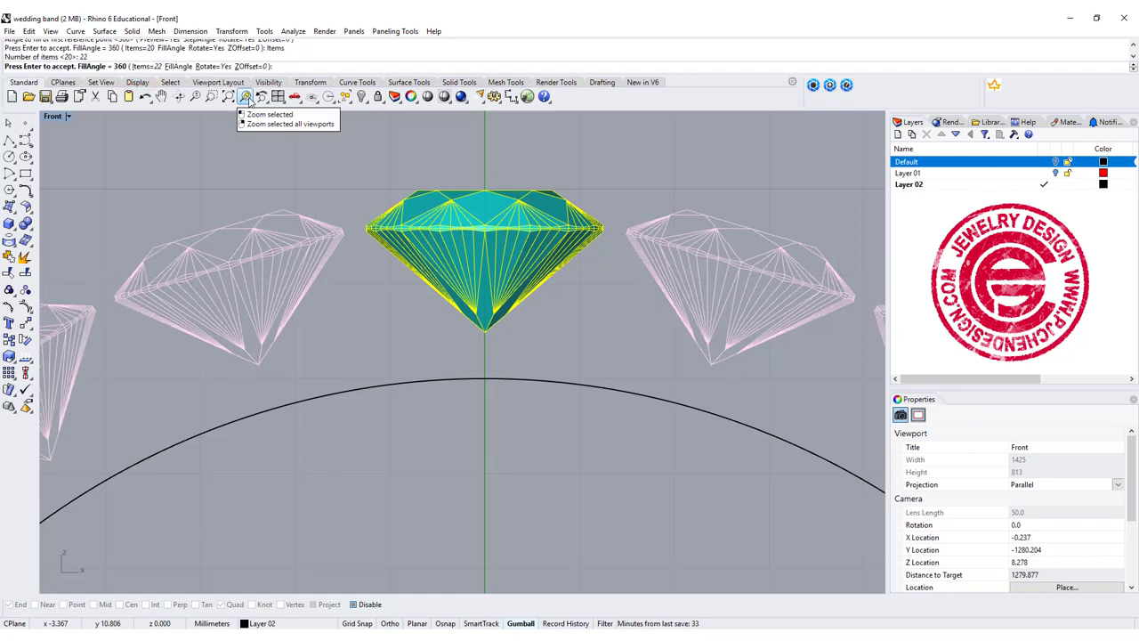
- Turn on Record History and accept the previewed polar array of stones
scroll(404, 241, down, 6)
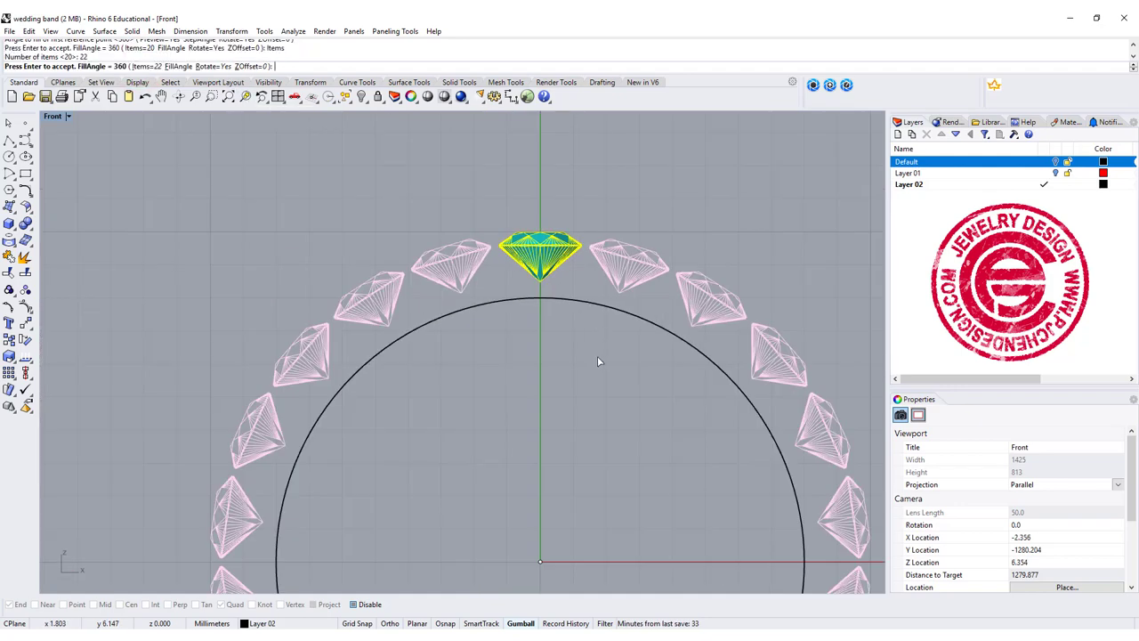
click(562, 623)
scroll(450, 405, down, 3)
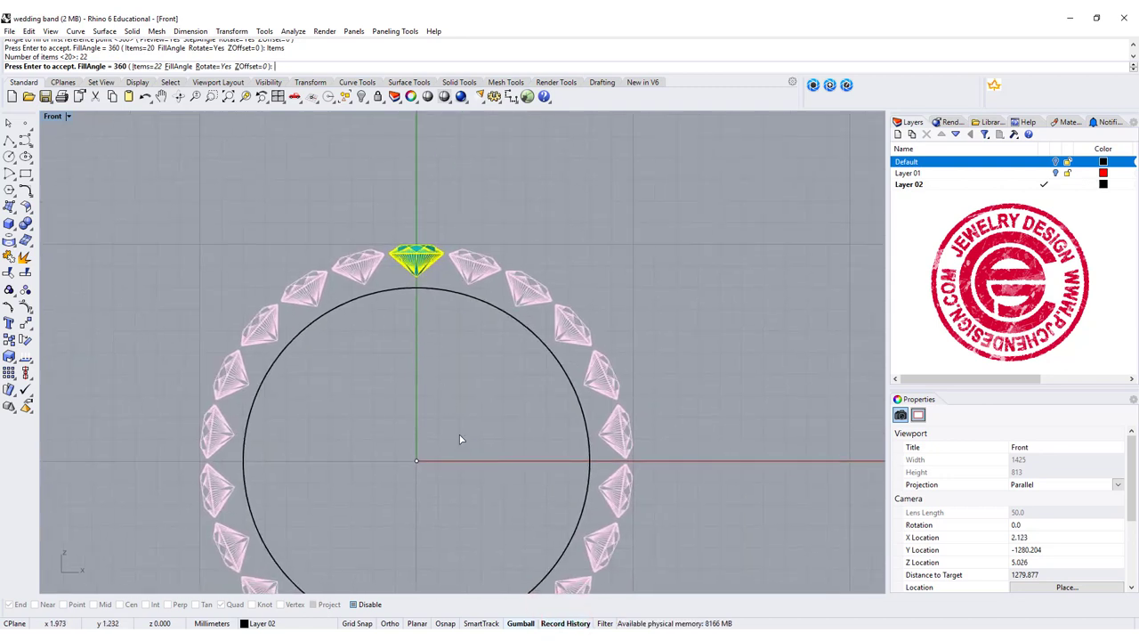
key(Return)
scroll(418, 242, up, 3)
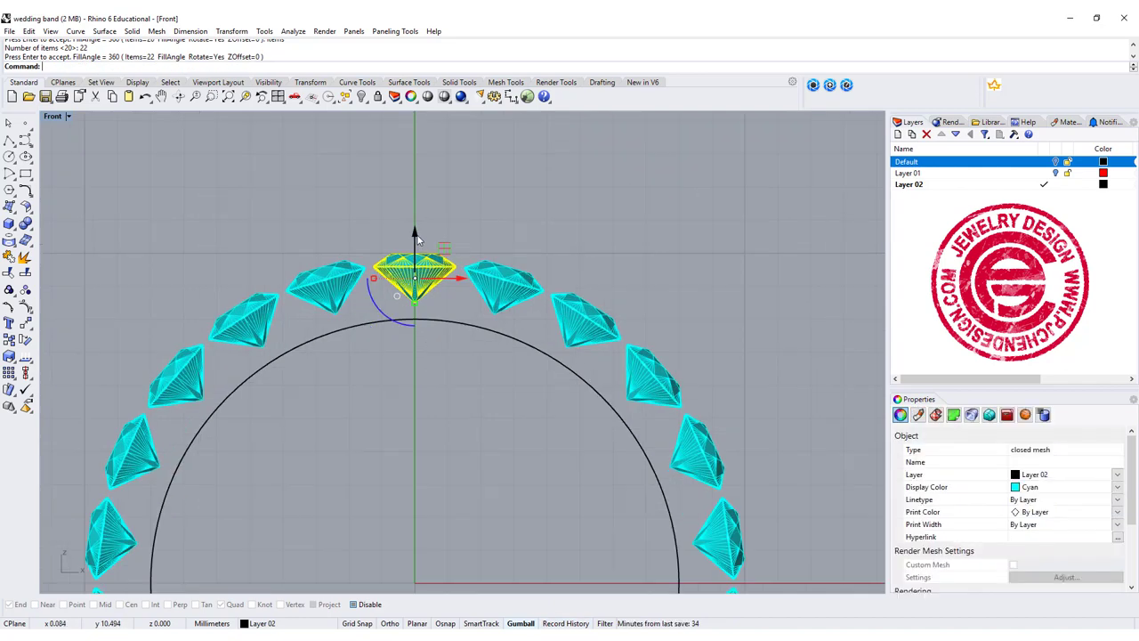
- Nudge the topmost original stone vertically, slightly closer to the ring circle, and deselect it
drag(417, 238, 414, 236)
scroll(341, 287, up, 2)
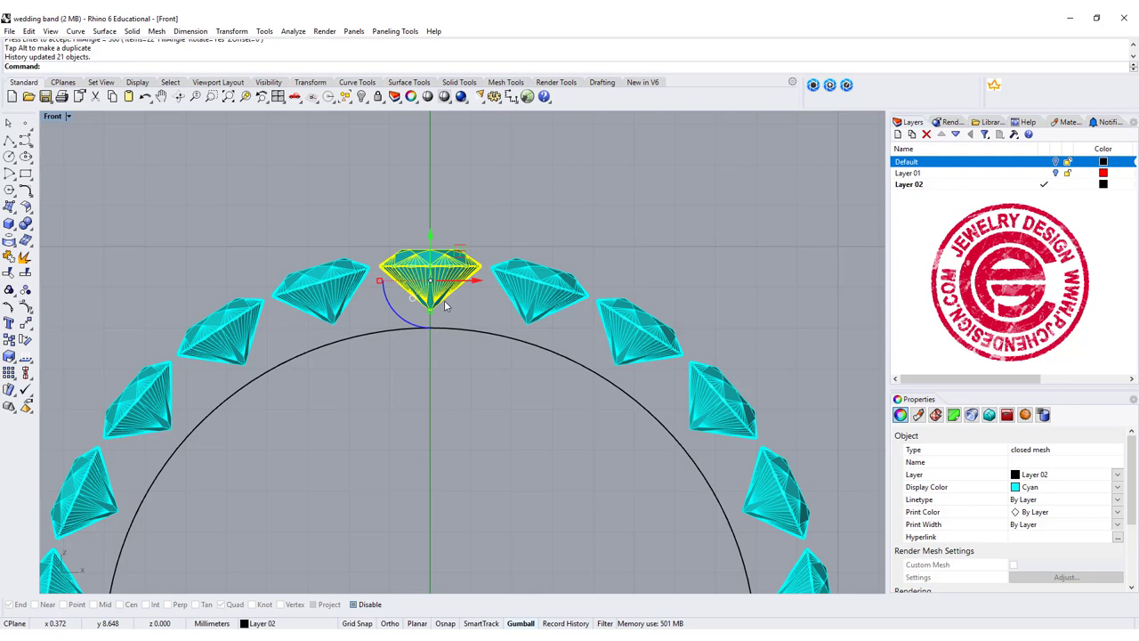
click(430, 234)
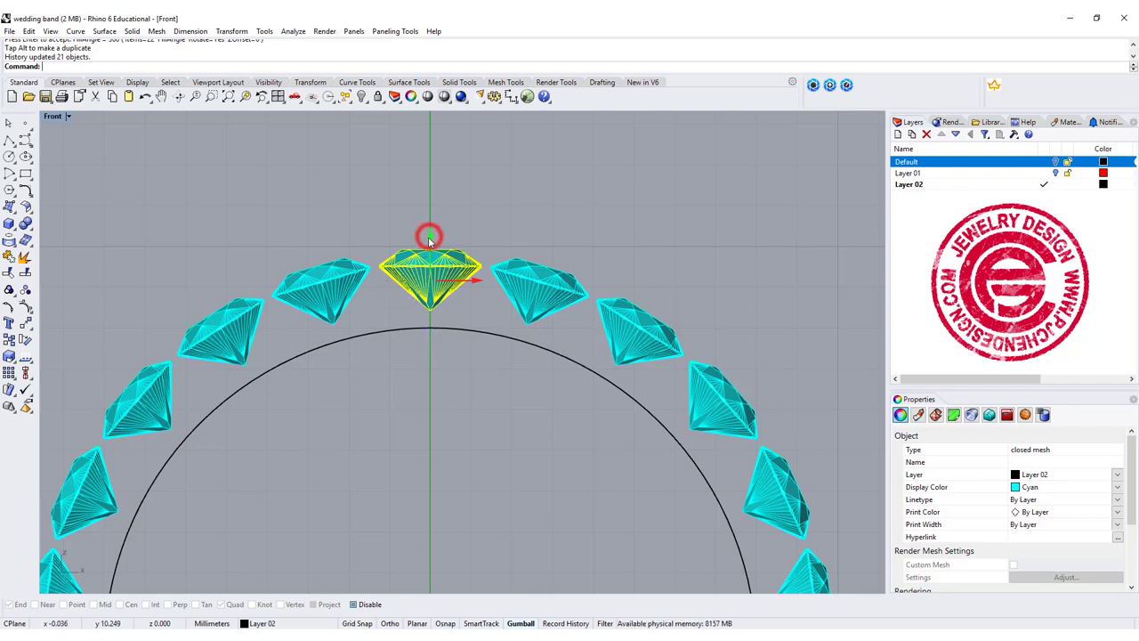
click(531, 393)
scroll(445, 372, down, 8)
right_drag(400, 392, 318, 266)
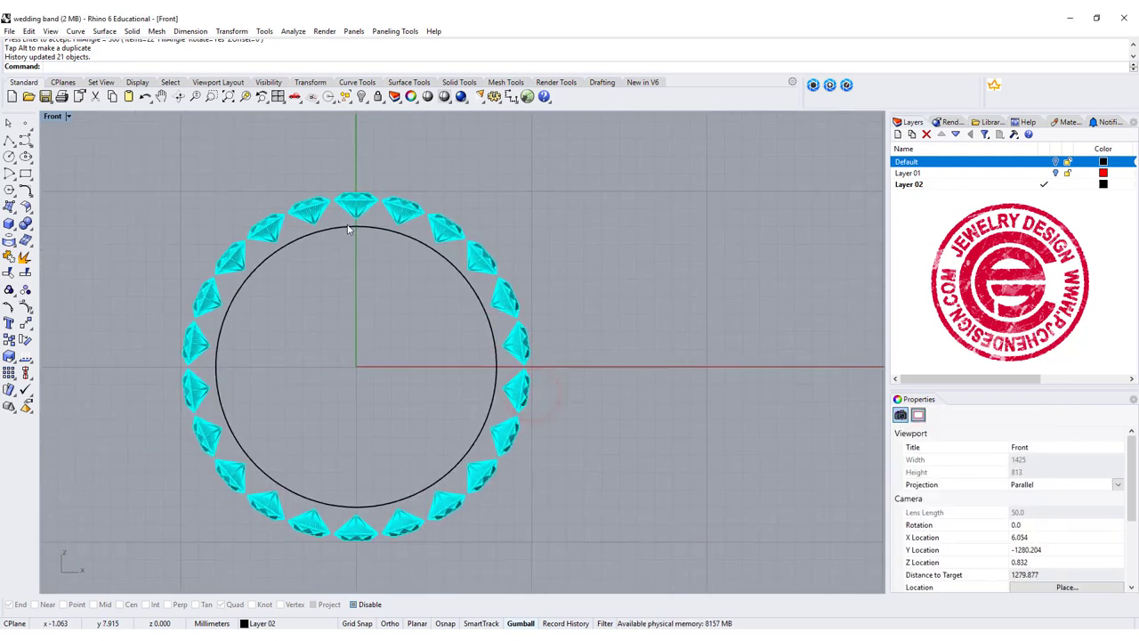
- Move the topmost stone slightly further down to narrow the gaps in the array, and check its spacing to the adjacent stone
scroll(351, 222, up, 6)
scroll(351, 226, up, 2)
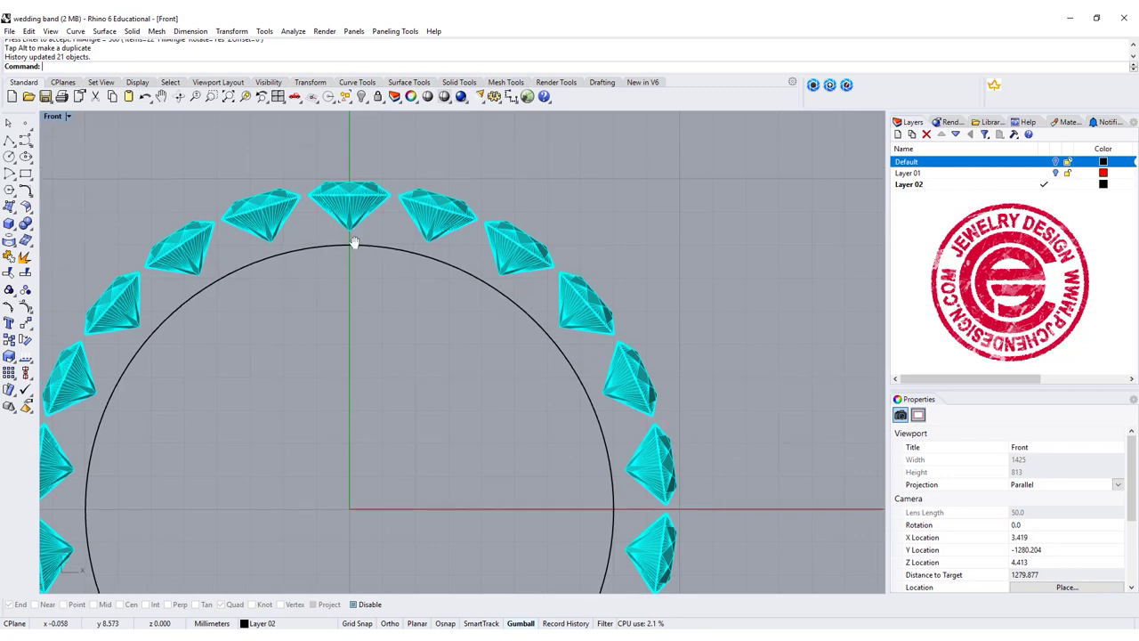
click(350, 212)
scroll(350, 210, up, 2)
drag(348, 196, 347, 201)
drag(267, 253, 264, 233)
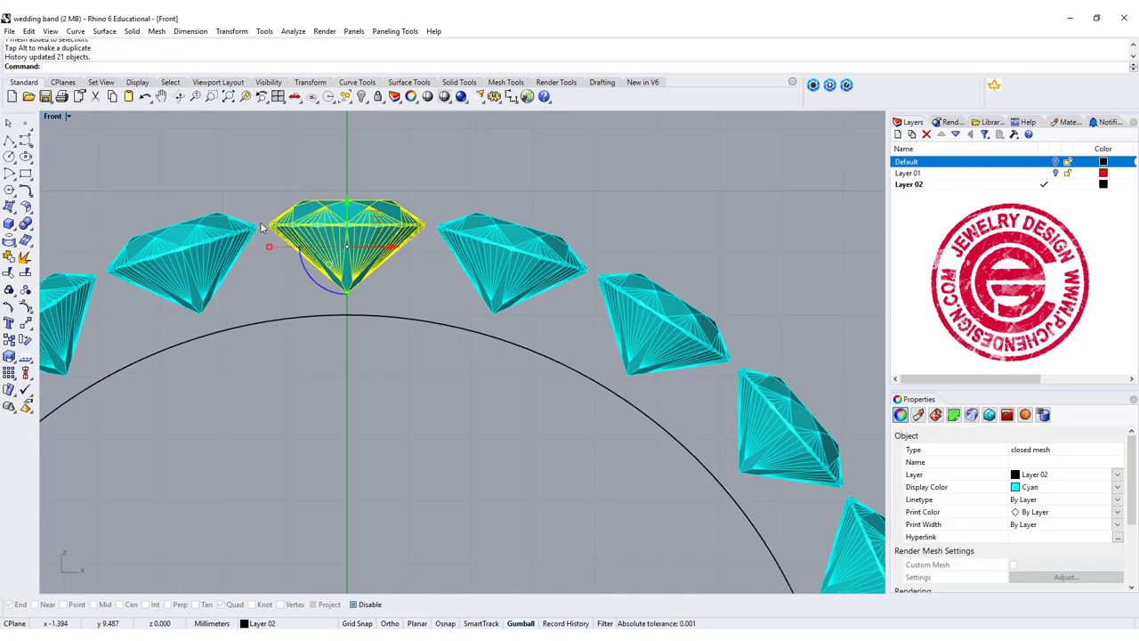
scroll(260, 222, up, 3)
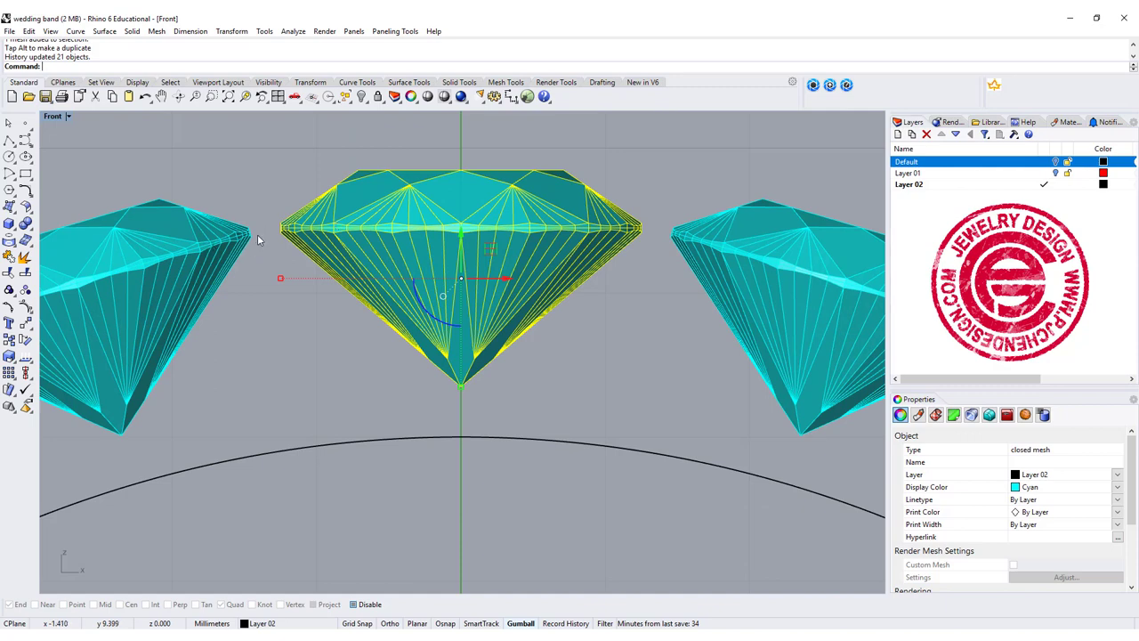
mouse_move(252, 248)
mouse_down()
mouse_move(317, 243)
mouse_move(257, 207)
mouse_up()
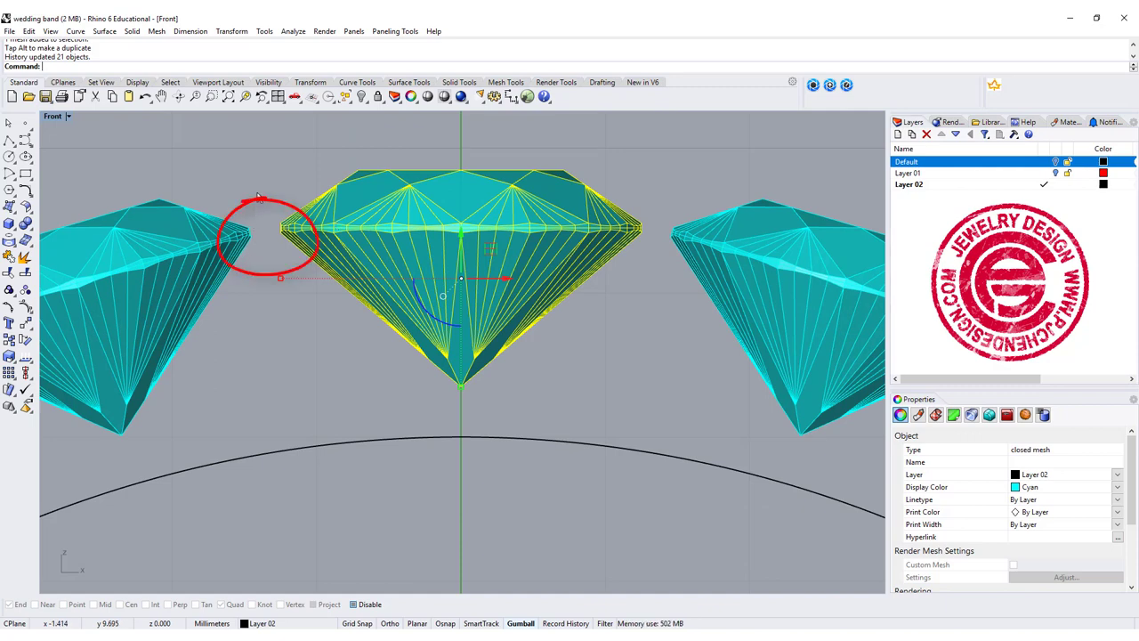
scroll(278, 256, down, 5)
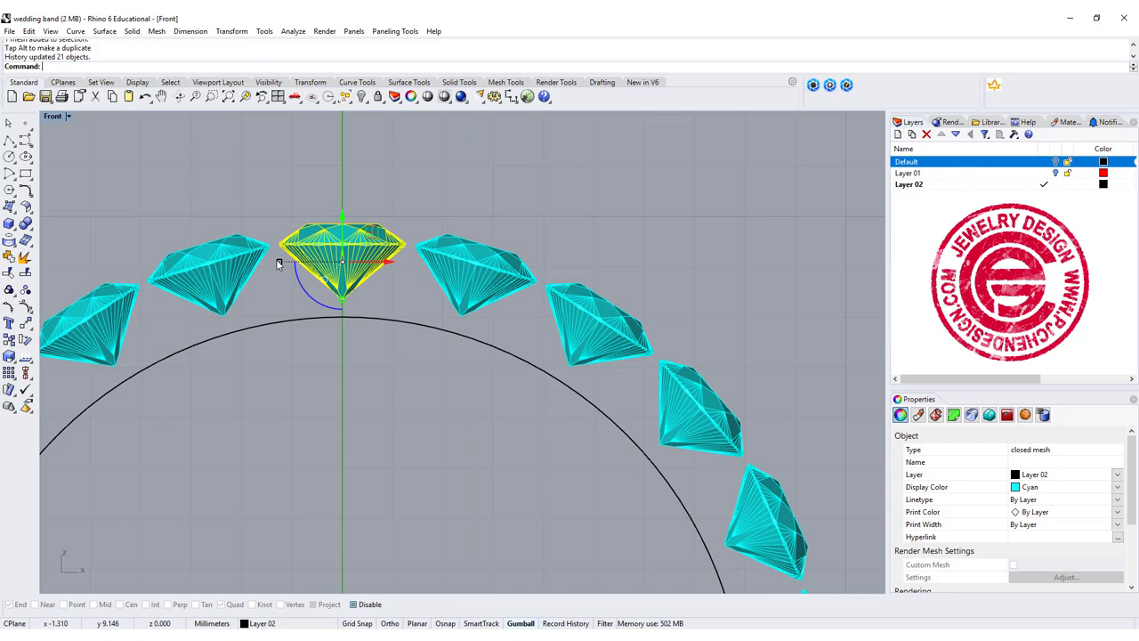
- Delete the stones around the sides and lower part of the ring, keeping only the seven topmost stones
click(284, 280)
click(123, 292)
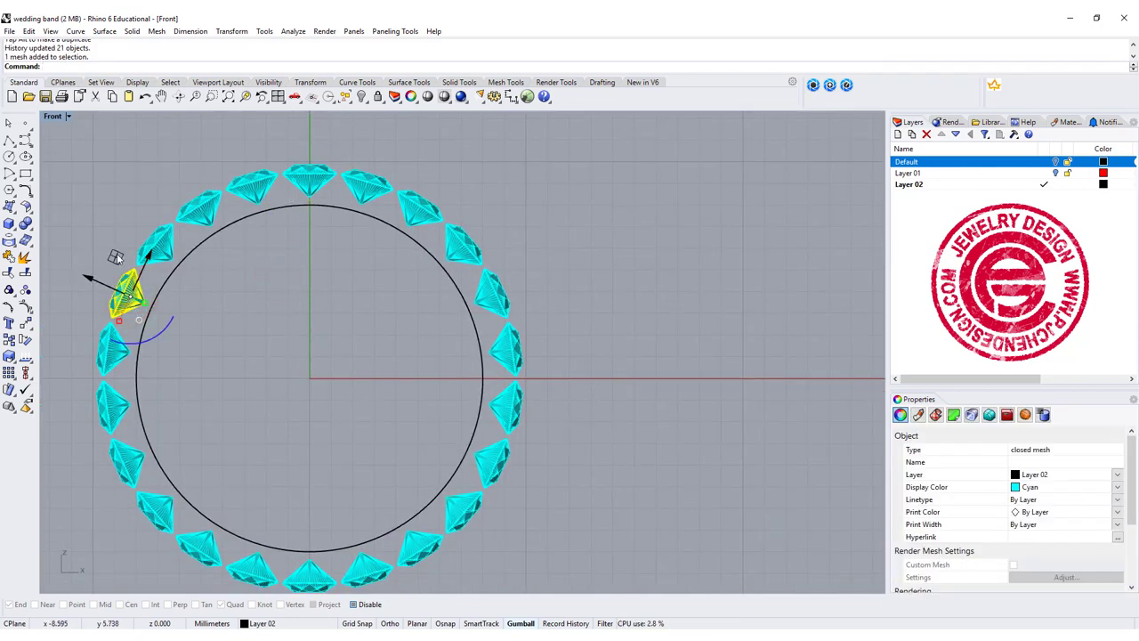
scroll(155, 169, down, 2)
drag(127, 198, 681, 524)
key(Delete)
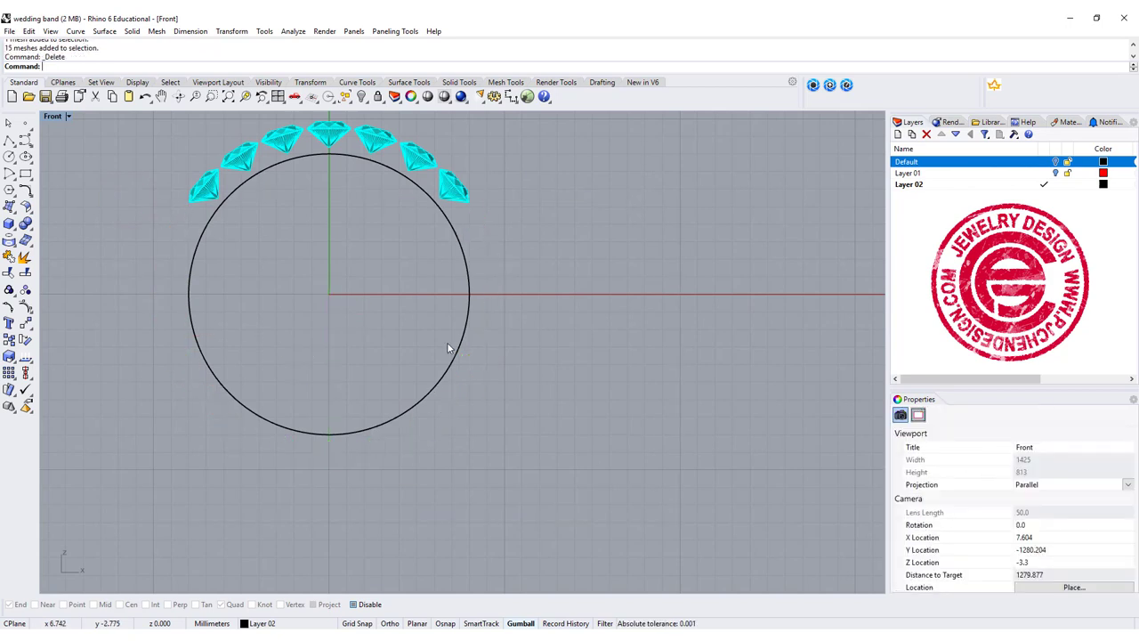
scroll(321, 273, up, 3)
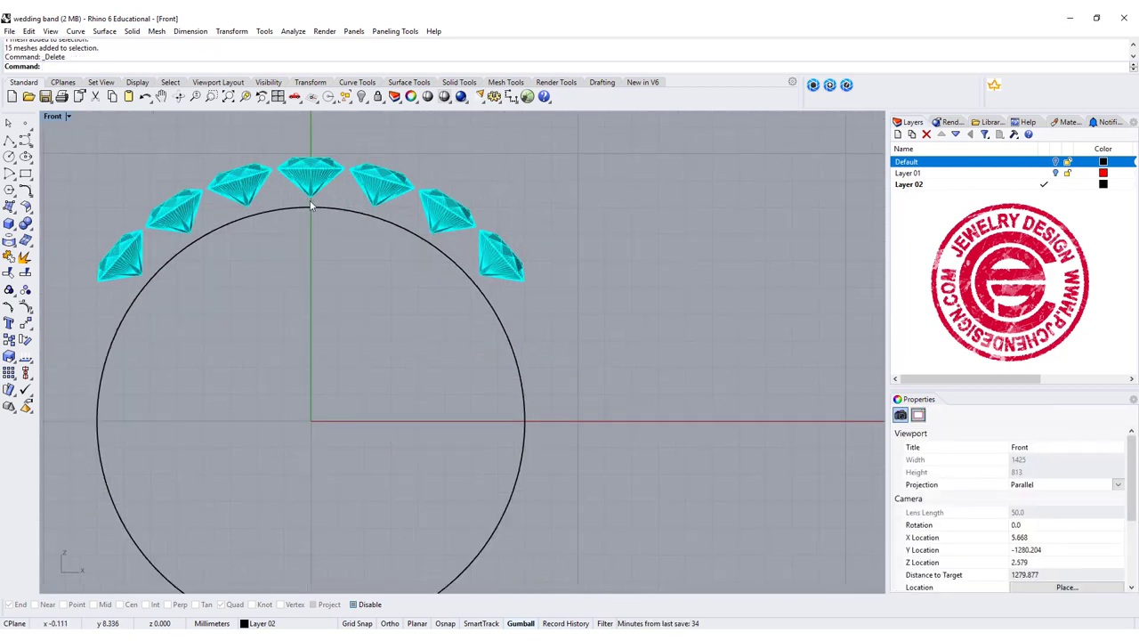
- With object snaps enabled, draw a rectangle centred on the circle's top quadrant in the Right view, about 3.25 mm wide and 1.4 mm high
double_click(53, 117)
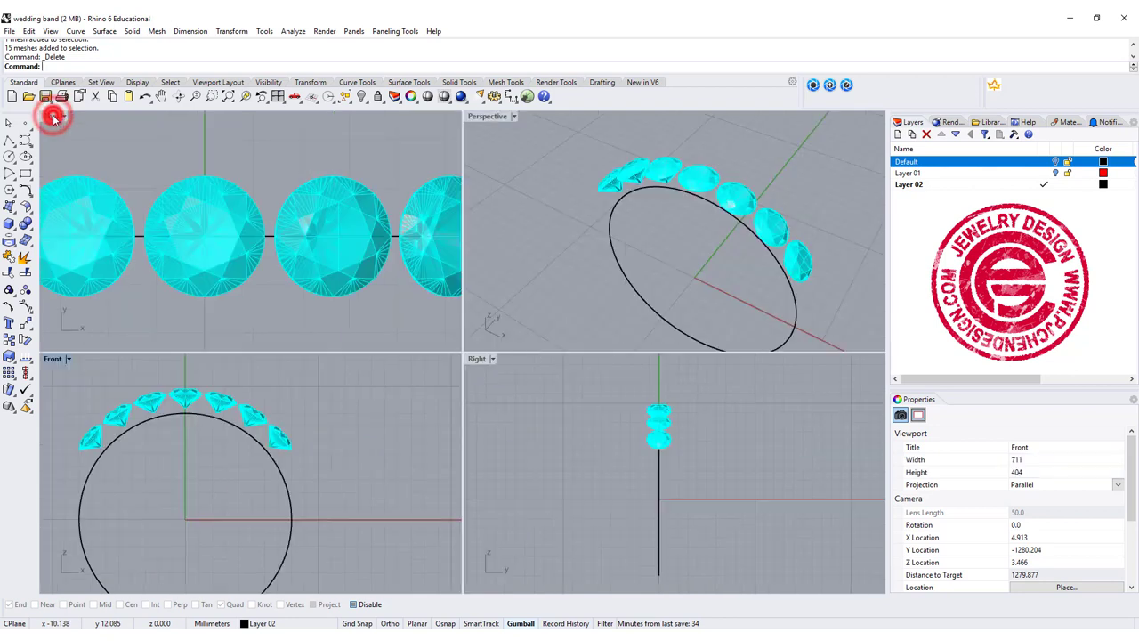
right_drag(660, 215, 646, 183)
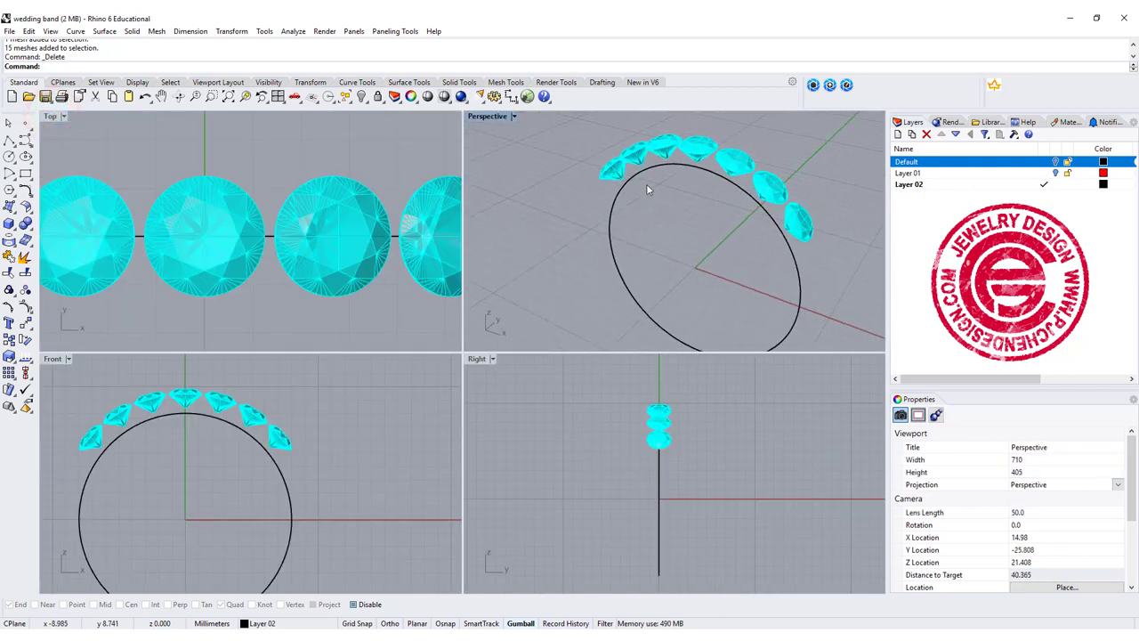
double_click(488, 117)
right_drag(504, 244, 463, 225)
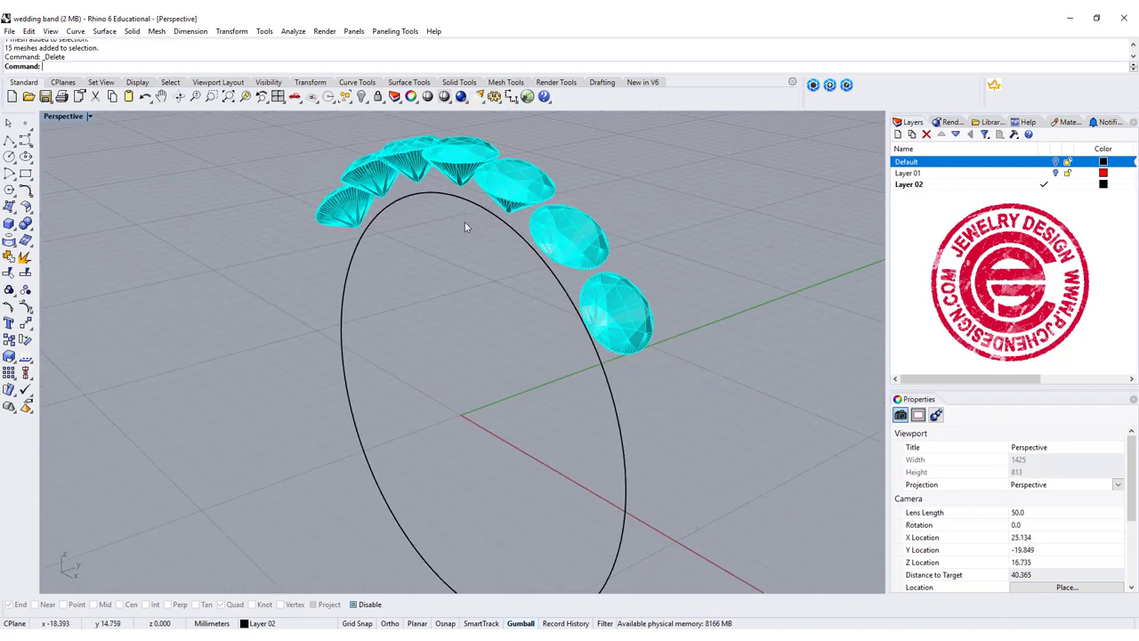
click(27, 175)
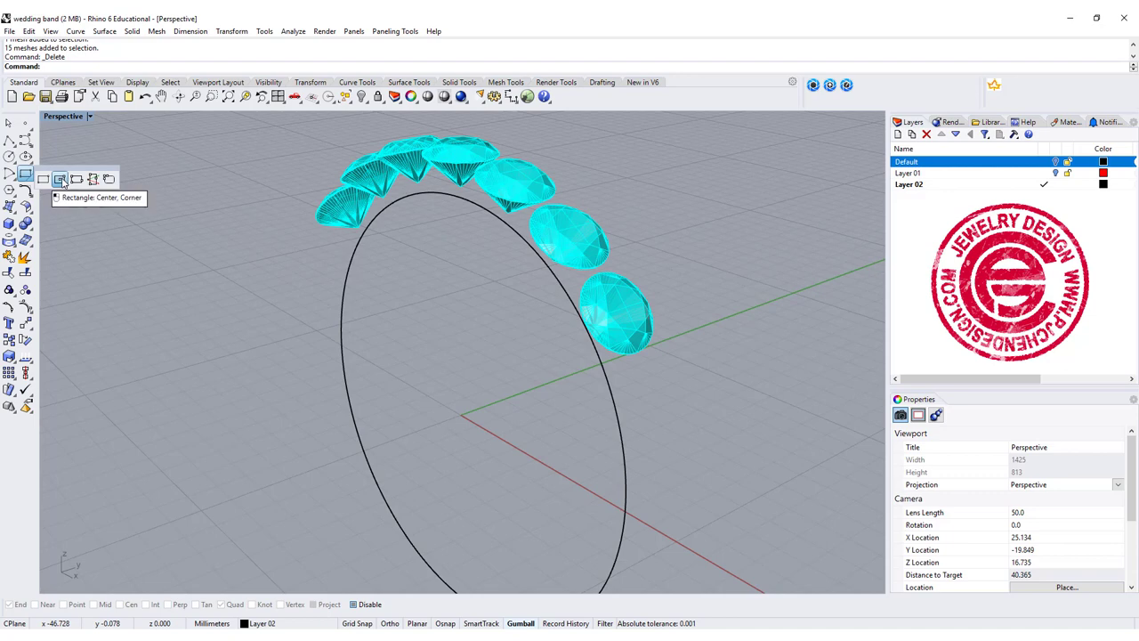
click(61, 180)
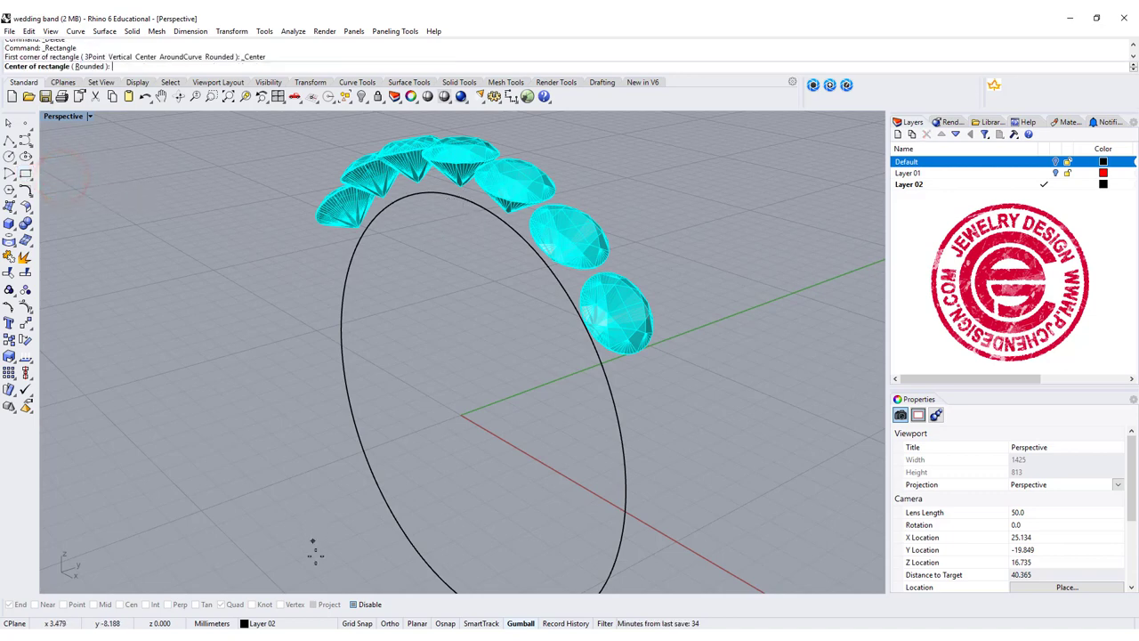
click(354, 605)
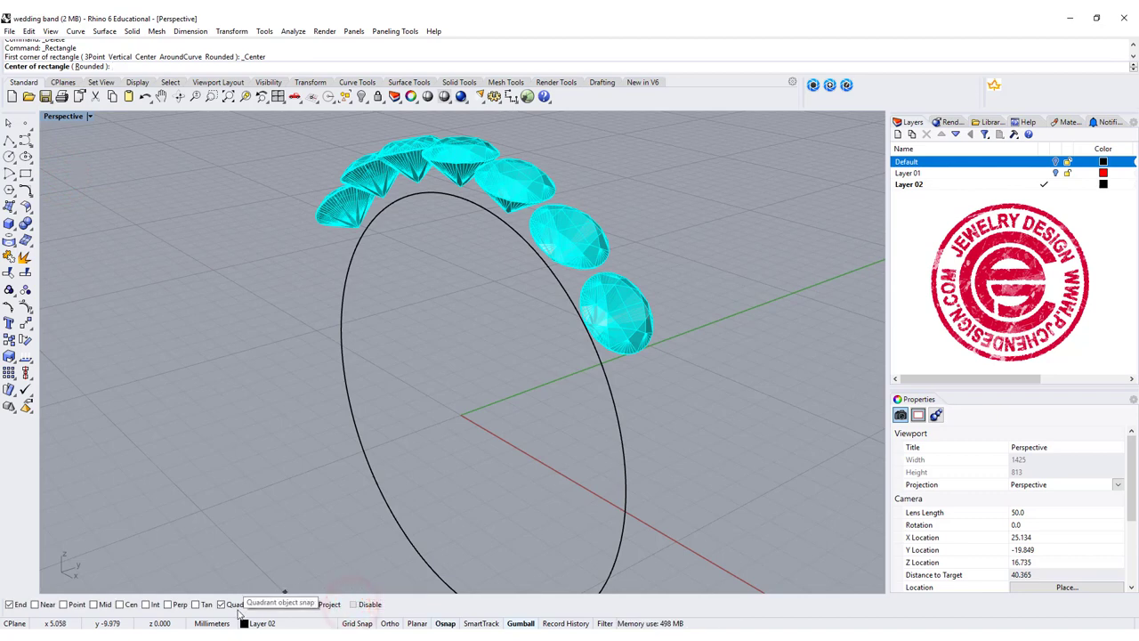
click(459, 196)
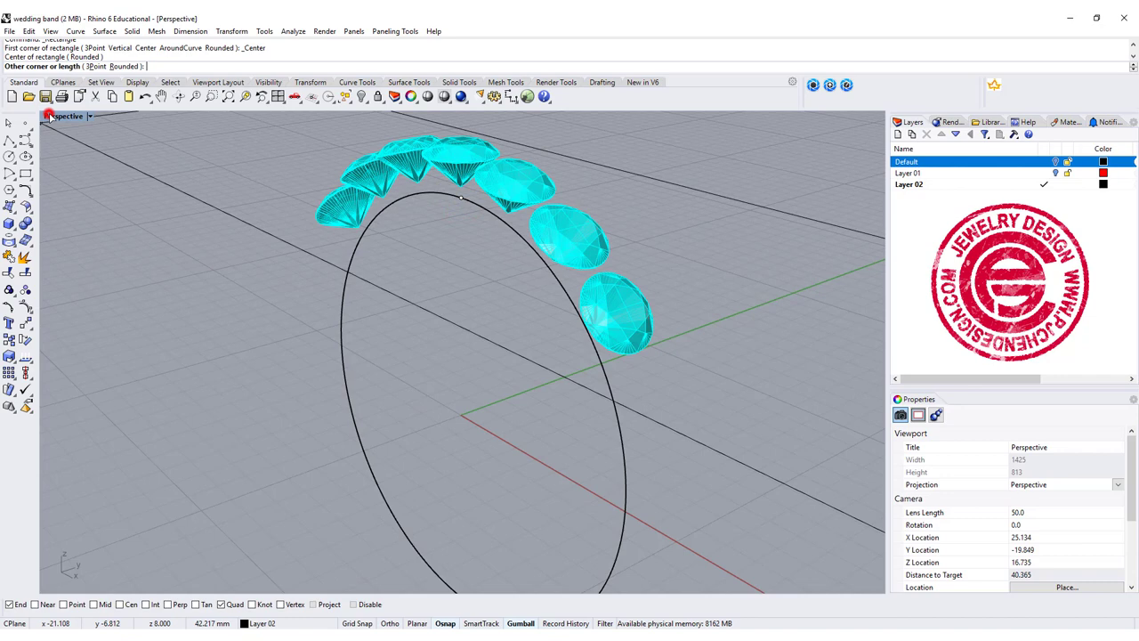
double_click(53, 116)
scroll(644, 408, up, 4)
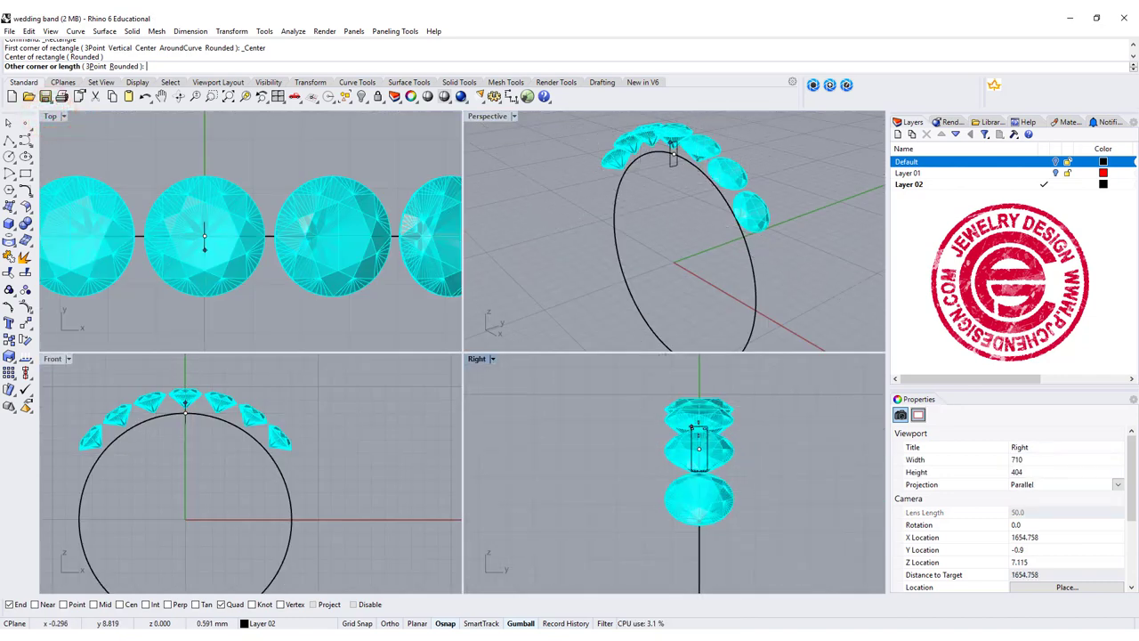
click(744, 430)
- Move the rectangle from the midpoint of its lower edge to the top quadrant of the finger circle
click(740, 431)
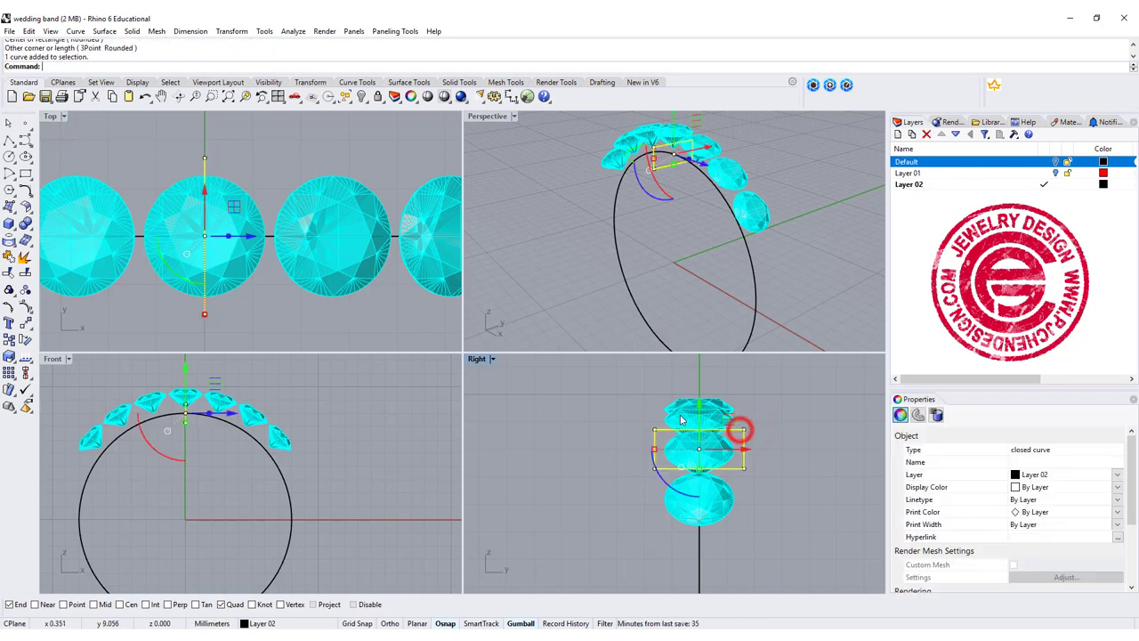
right_drag(682, 420, 587, 446)
scroll(643, 450, up, 8)
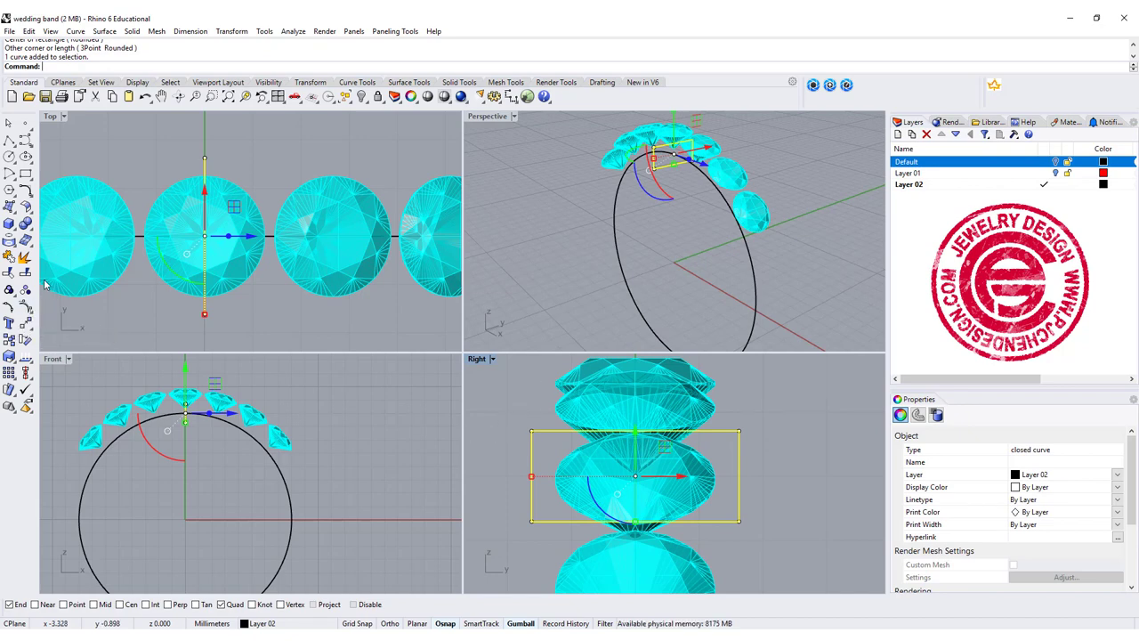
click(25, 326)
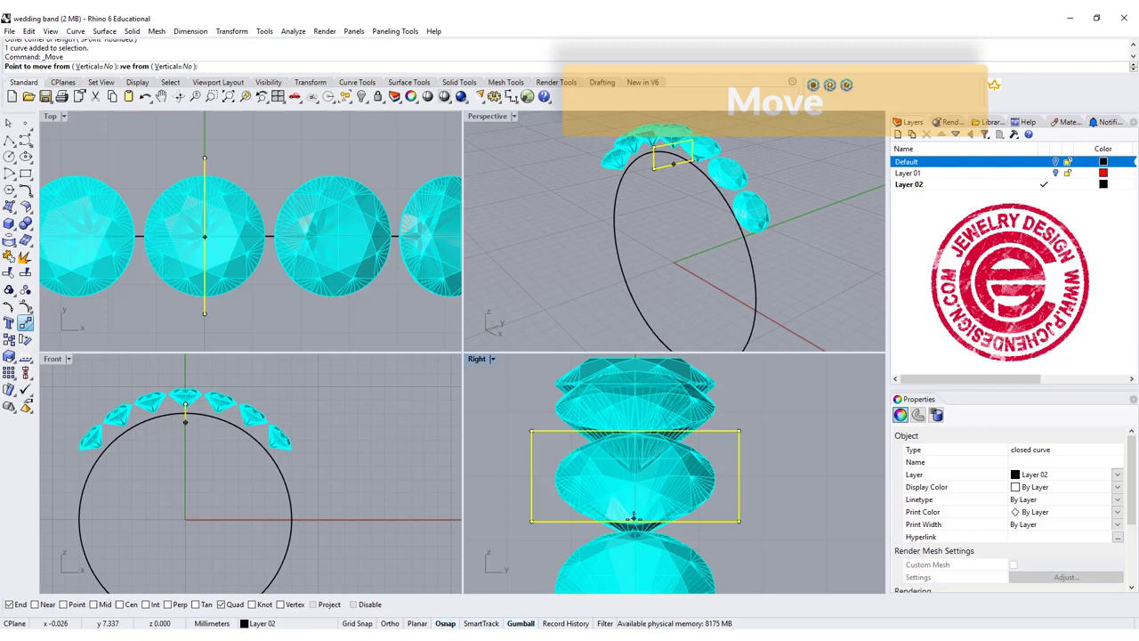
click(635, 520)
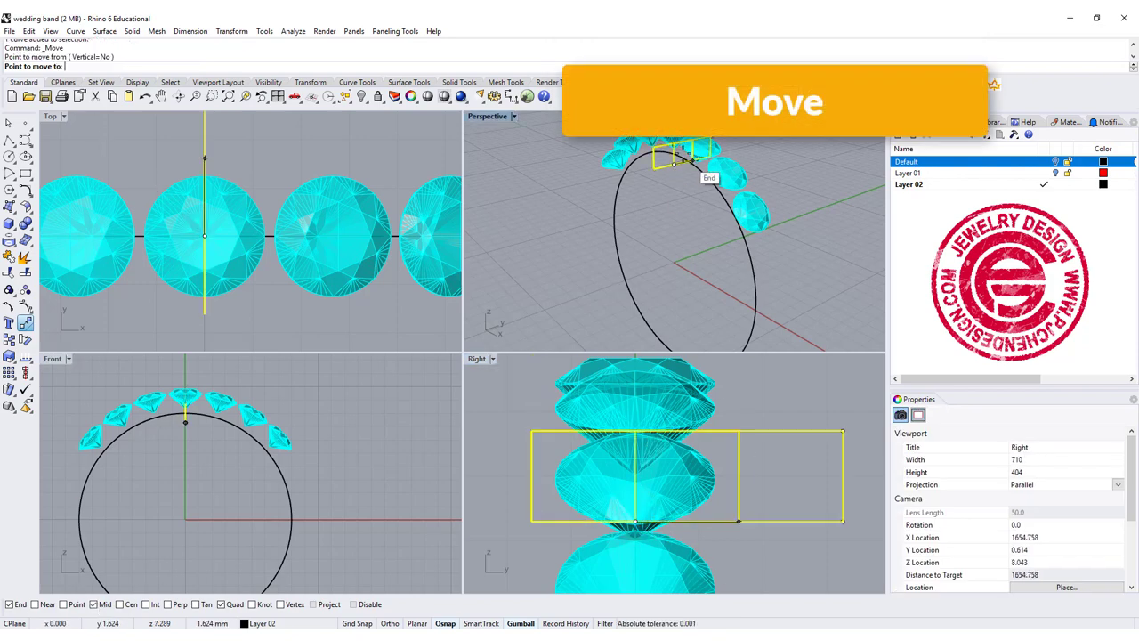
click(686, 163)
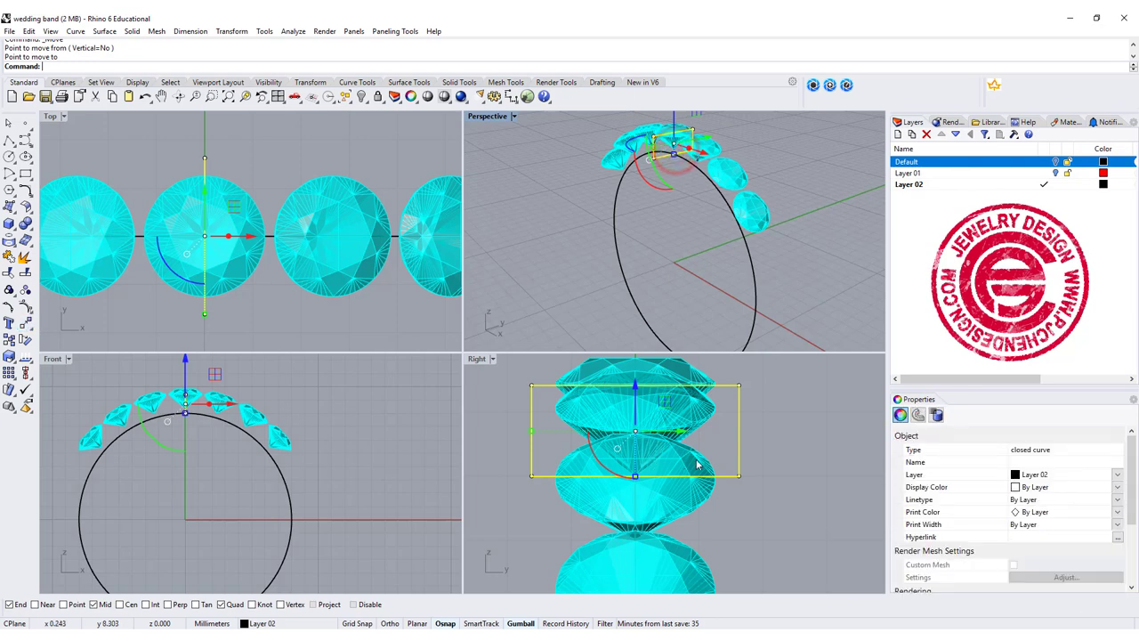
- Scale the rectangle in one direction from its lower corner to a height of about 2.08 mm, then deselect it
right_drag(691, 461, 686, 501)
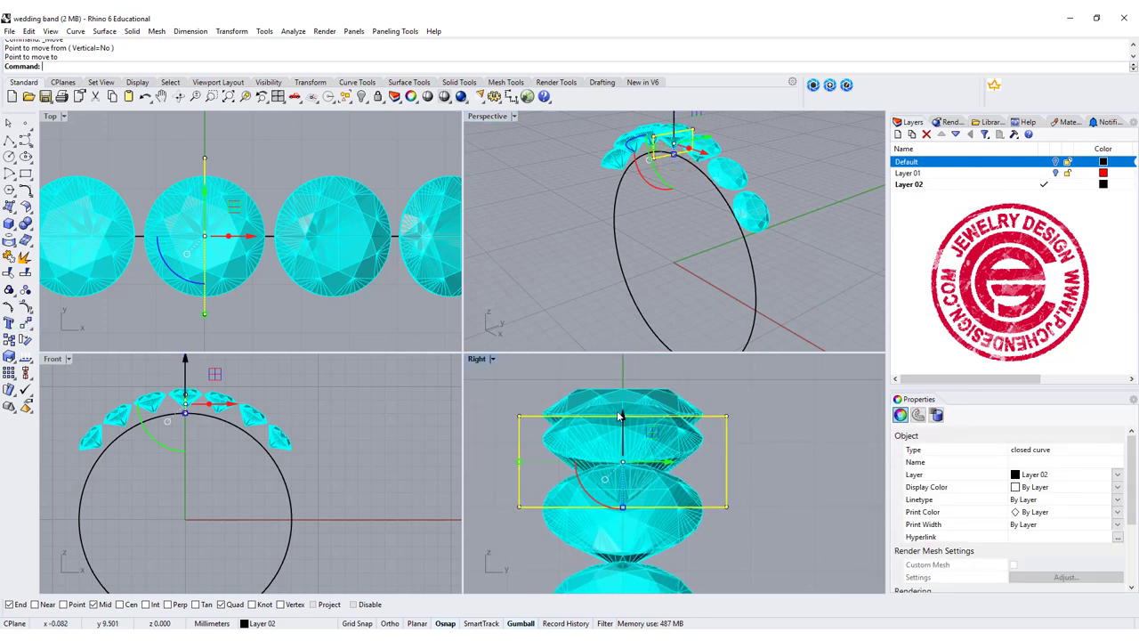
click(10, 359)
click(62, 363)
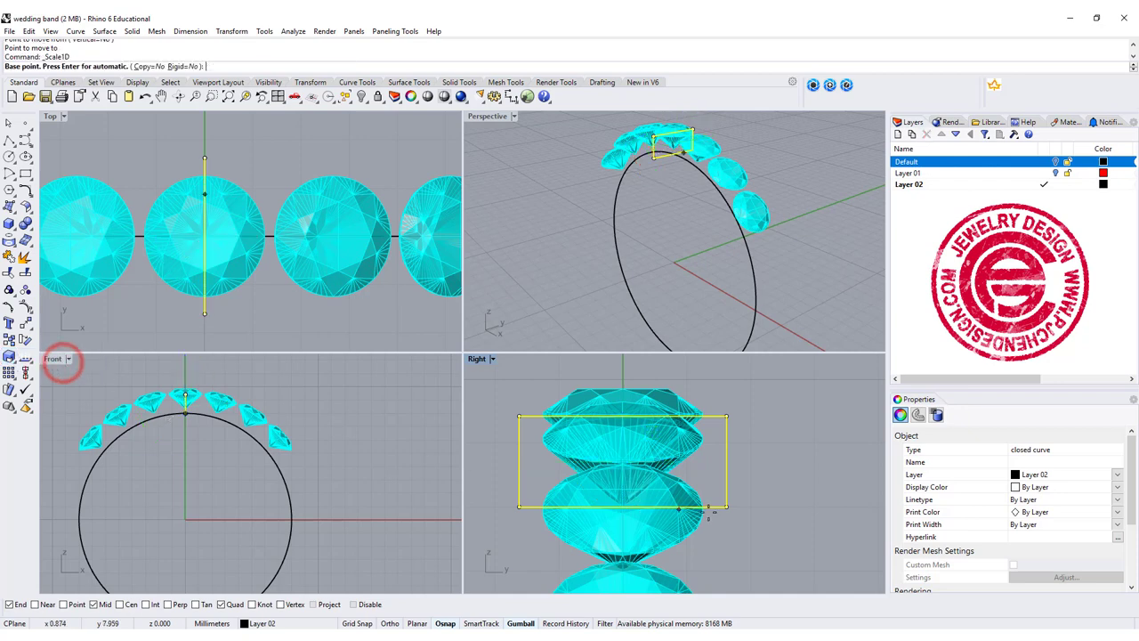
click(727, 506)
click(727, 416)
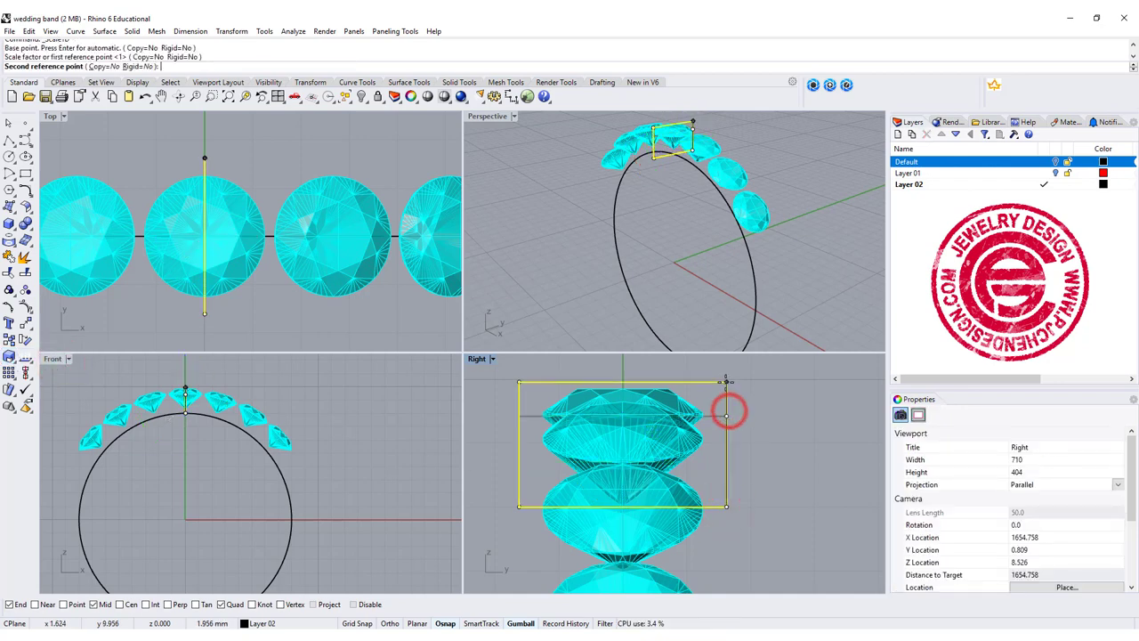
right_drag(727, 380, 730, 412)
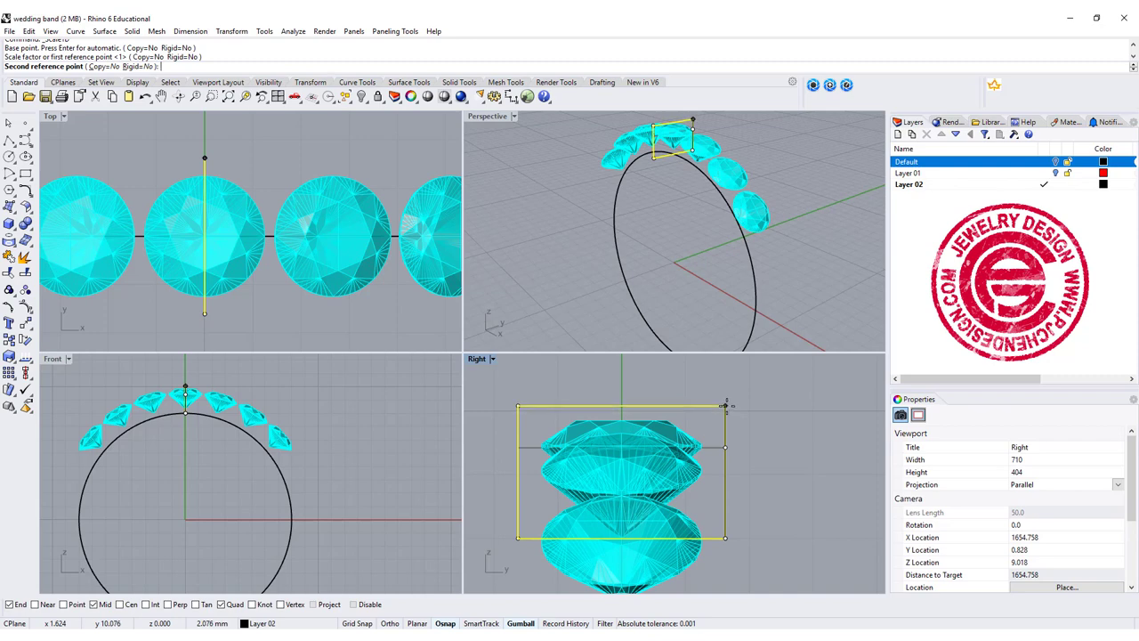
click(725, 405)
click(572, 160)
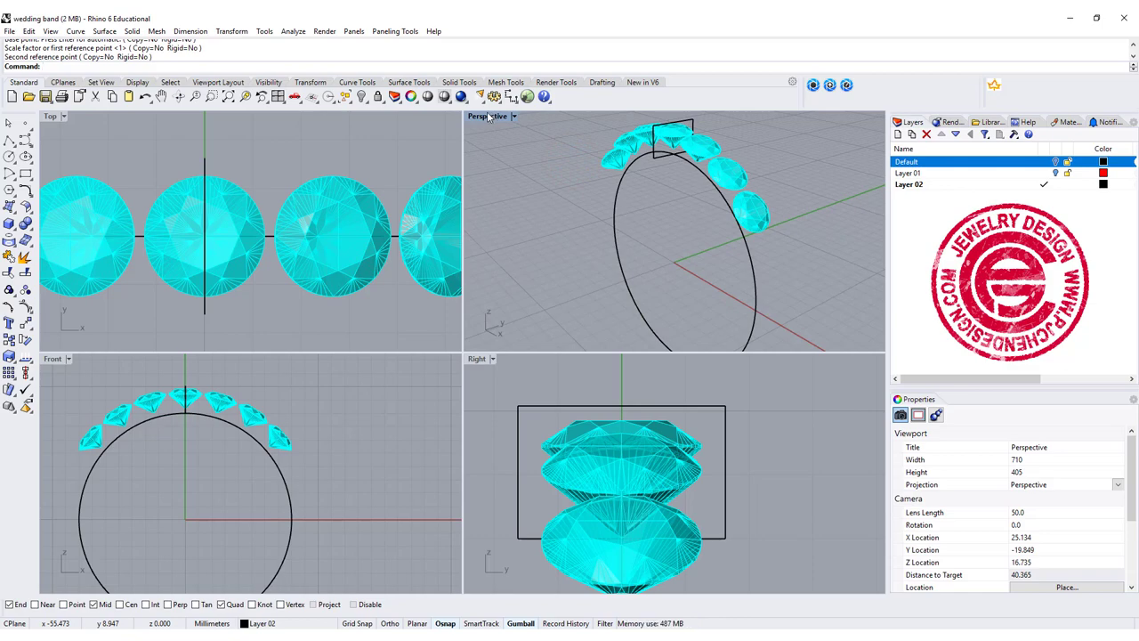
- Rotate a copy of the rectangle about the origin by 360/44 degrees in the Front view, placing it between two stones
double_click(488, 117)
right_drag(501, 244, 448, 149)
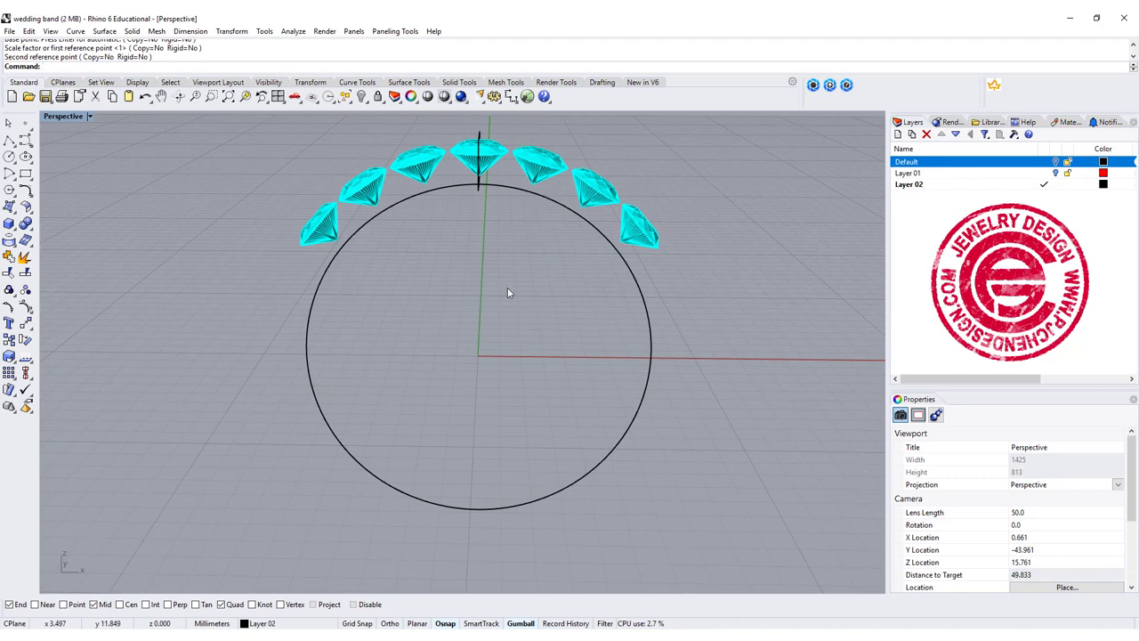
double_click(64, 116)
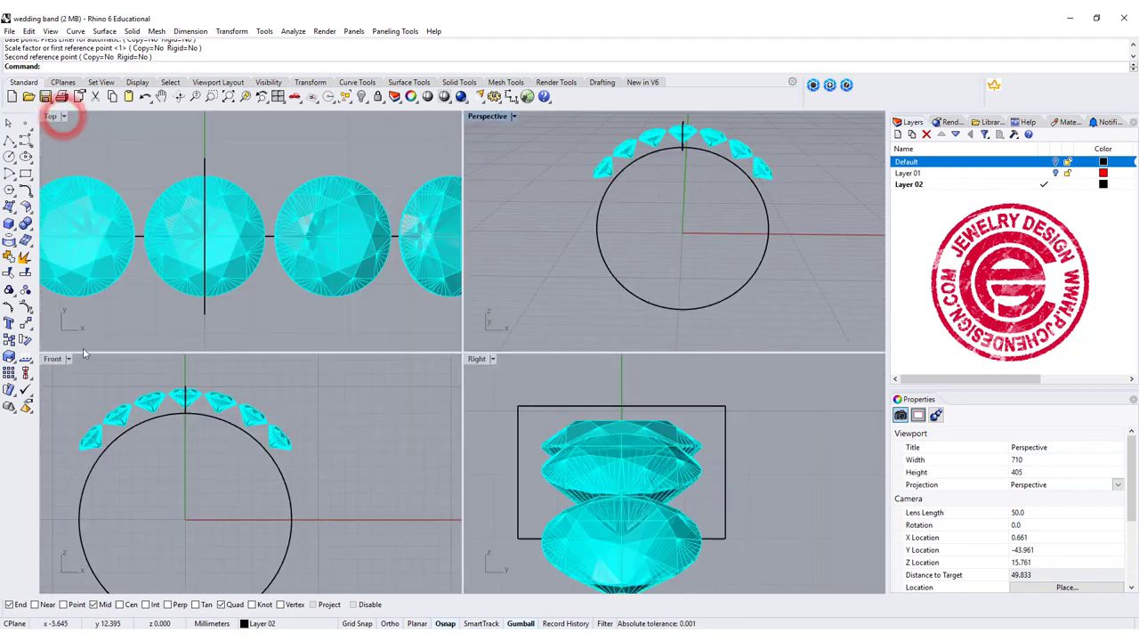
double_click(55, 360)
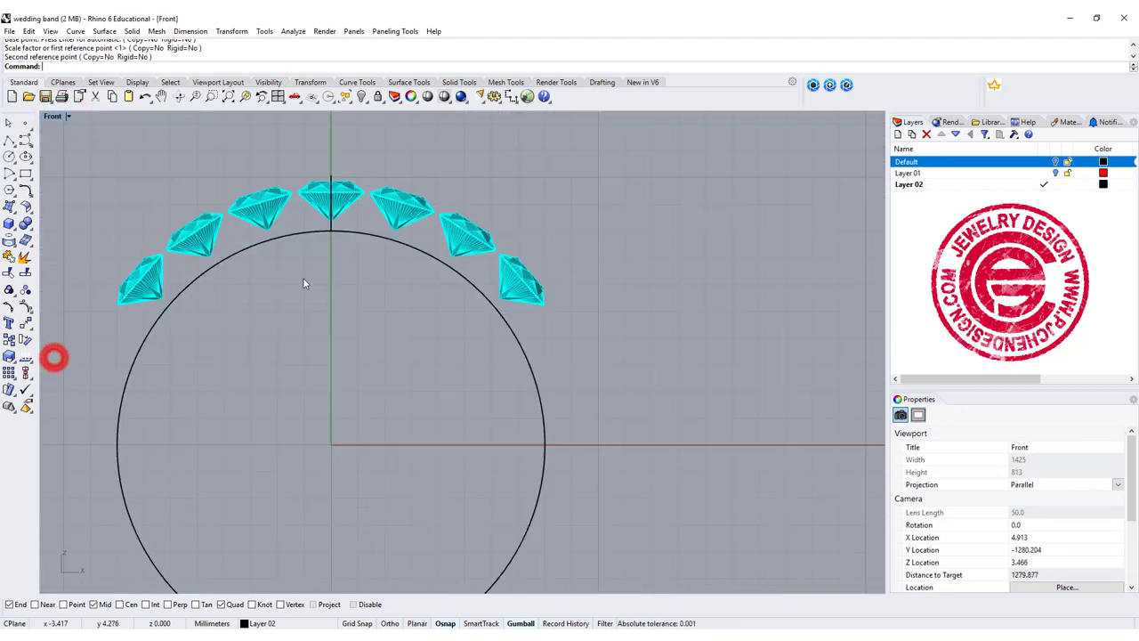
click(332, 182)
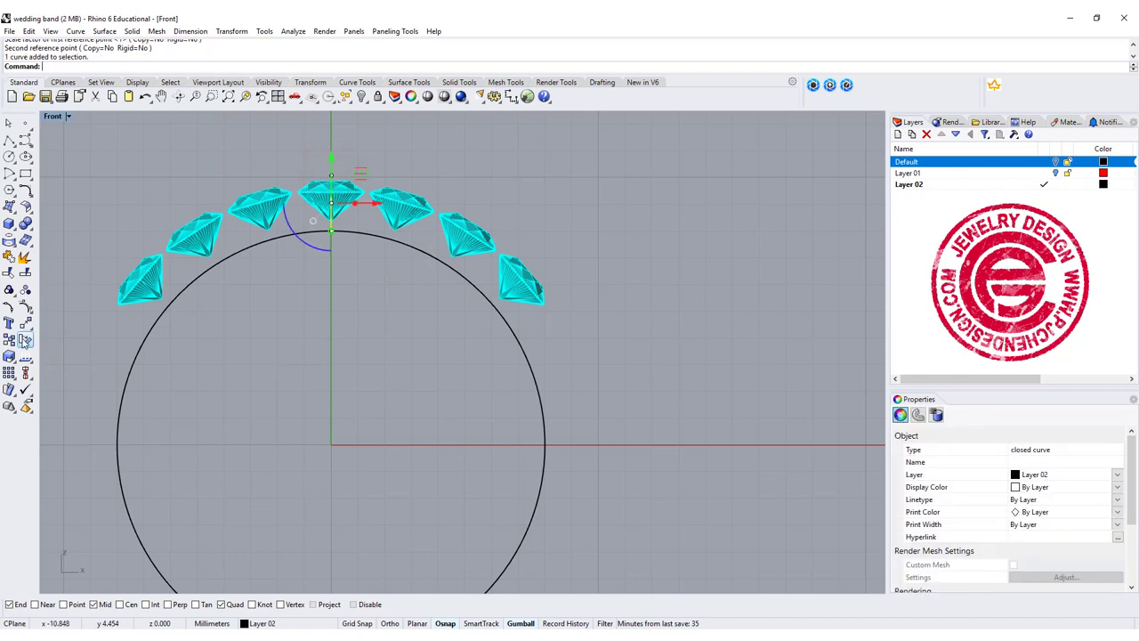
click(24, 338)
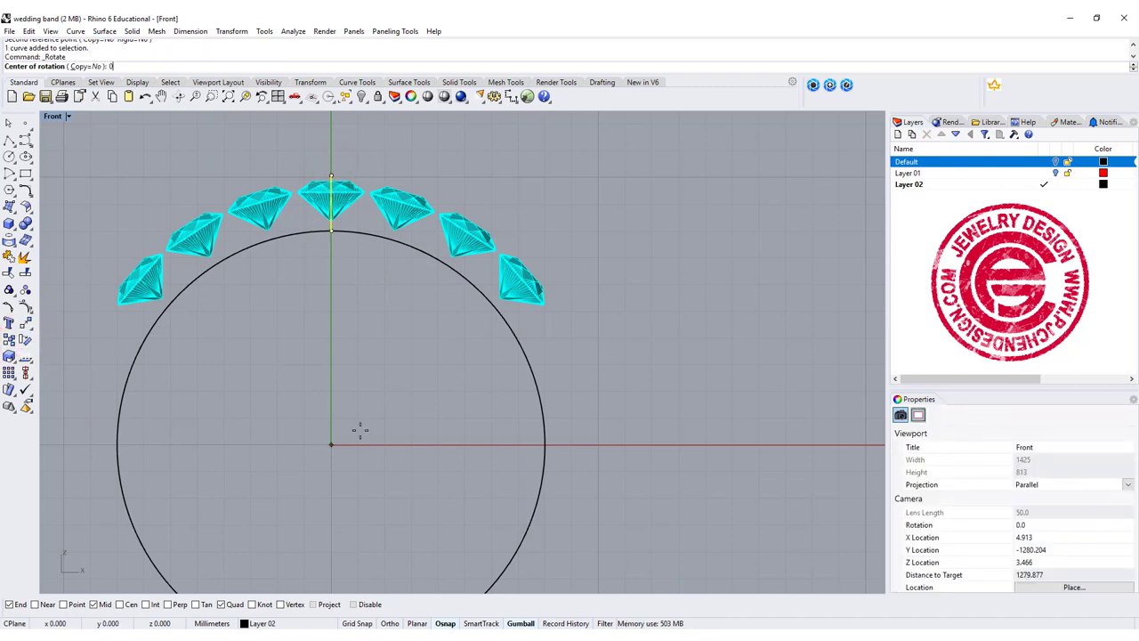
text(0)
key(Return)
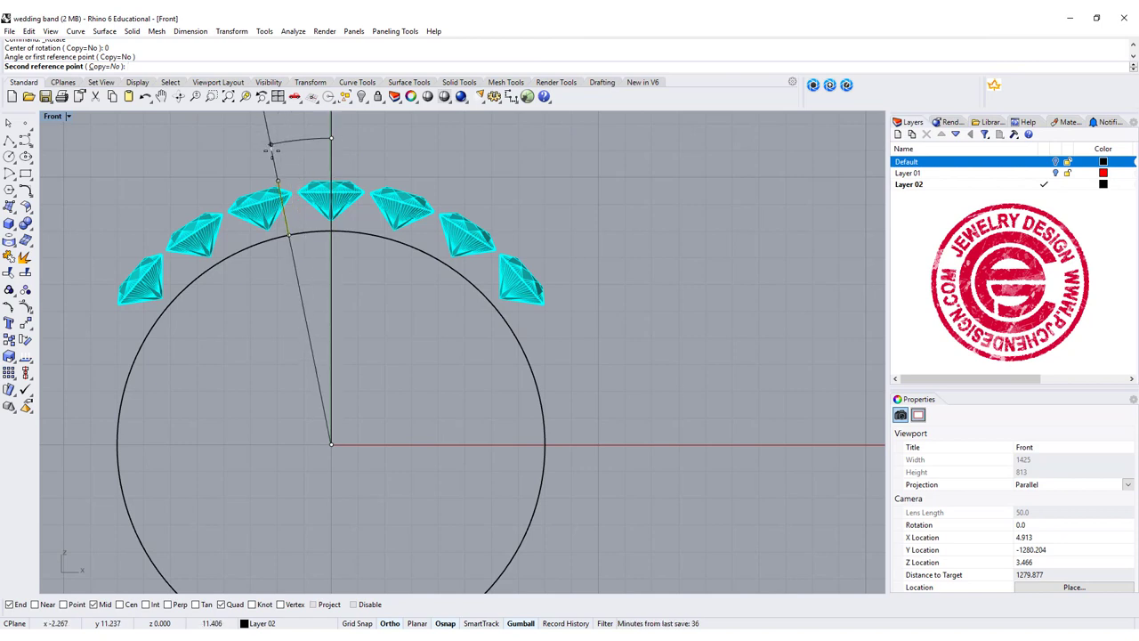
text(360/44)
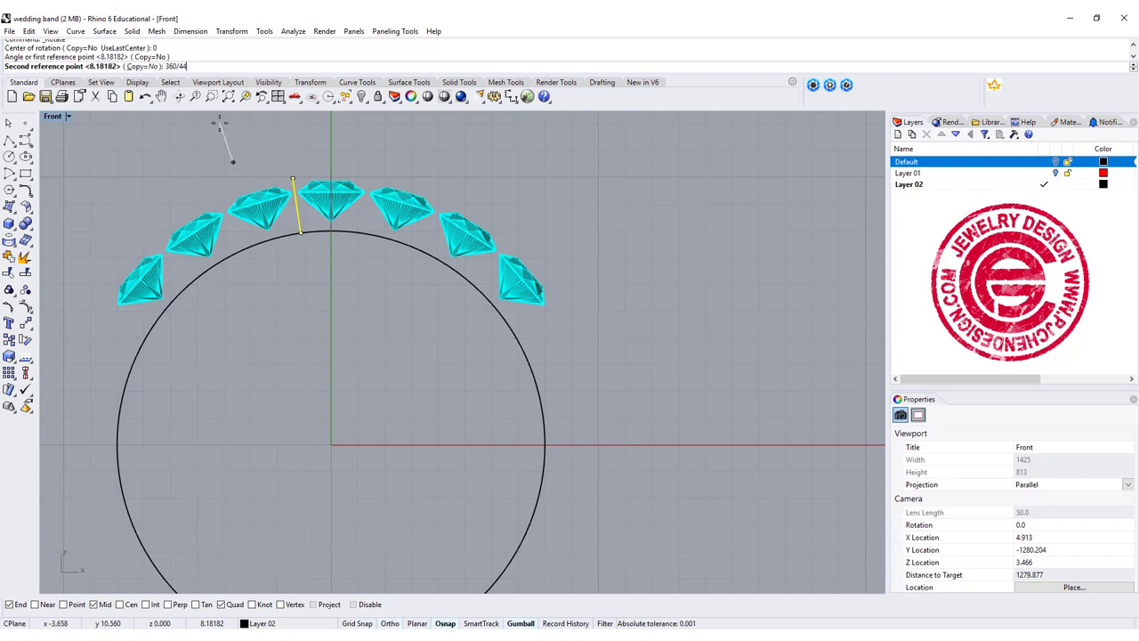
click(143, 67)
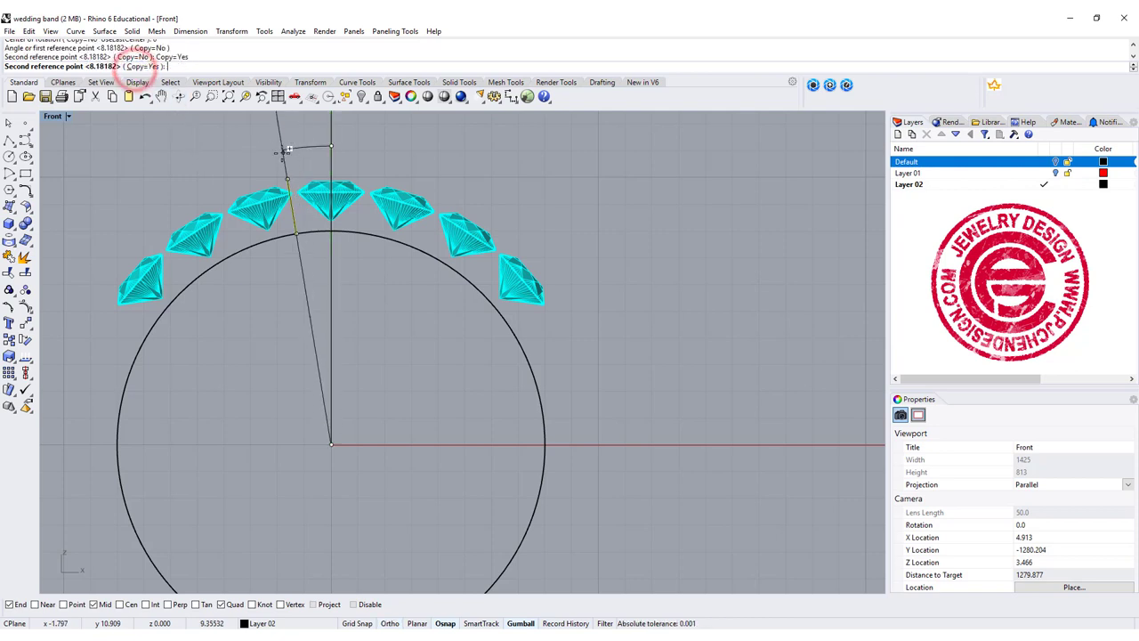
key(Return)
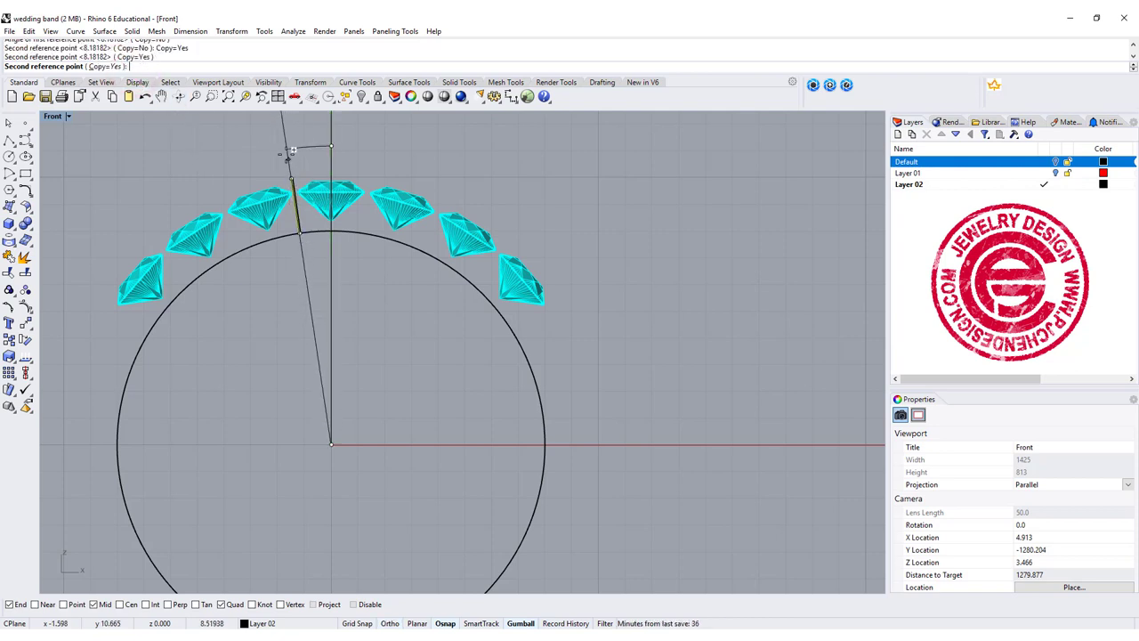
key(Return)
- Mirror the rotated rectangle across the vertical axis through the origin to the other side of the topmost stone
click(294, 182)
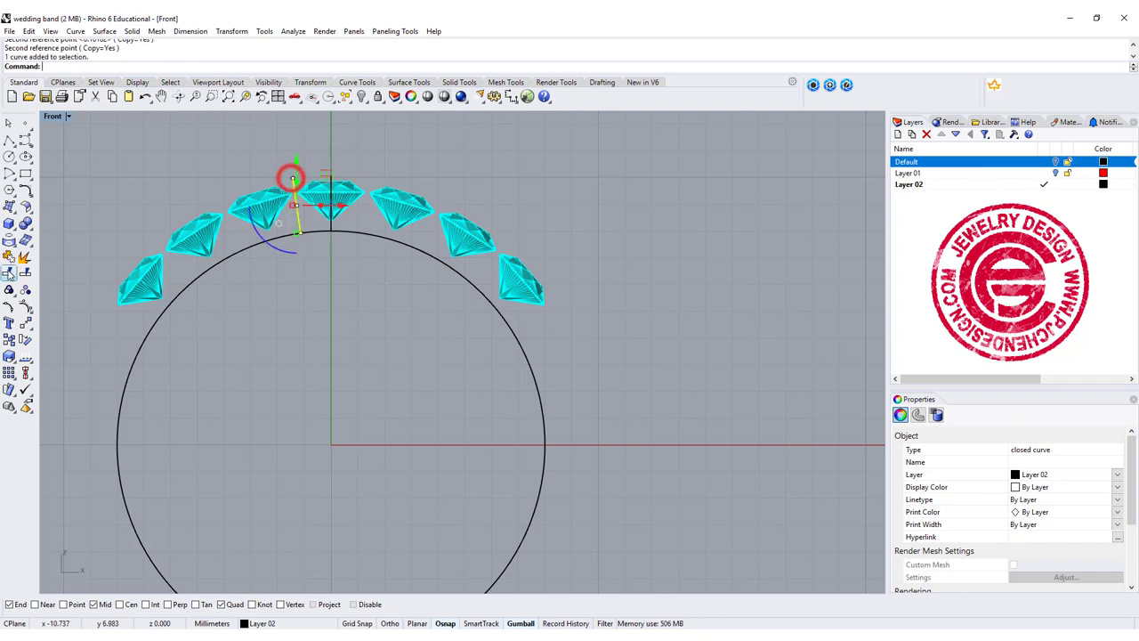
click(24, 327)
click(125, 326)
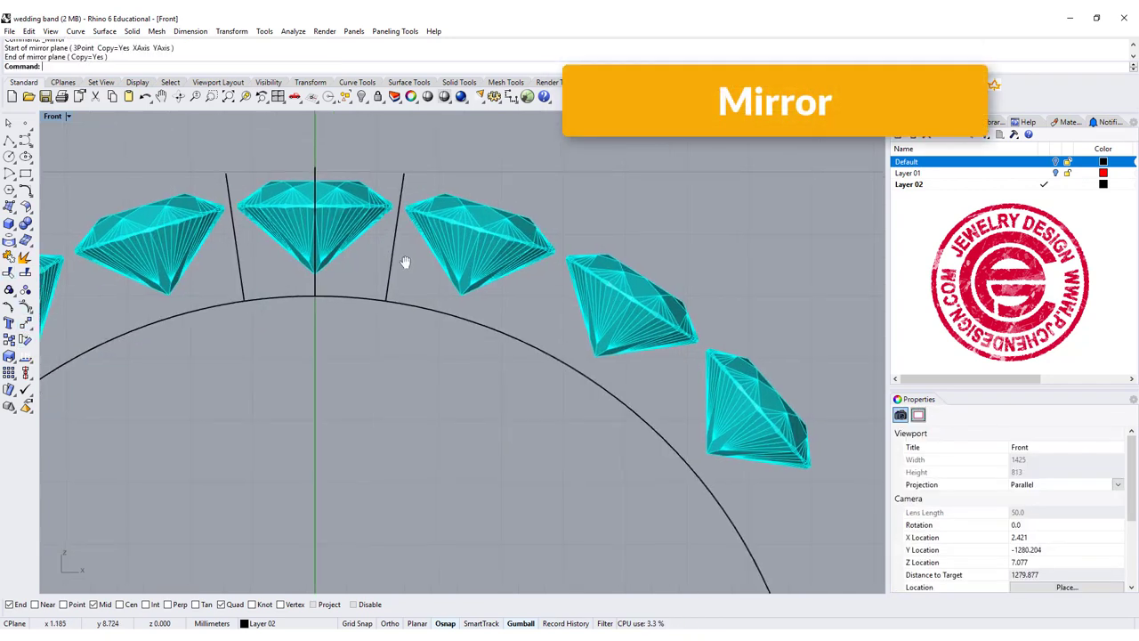
right_drag(405, 262, 386, 267)
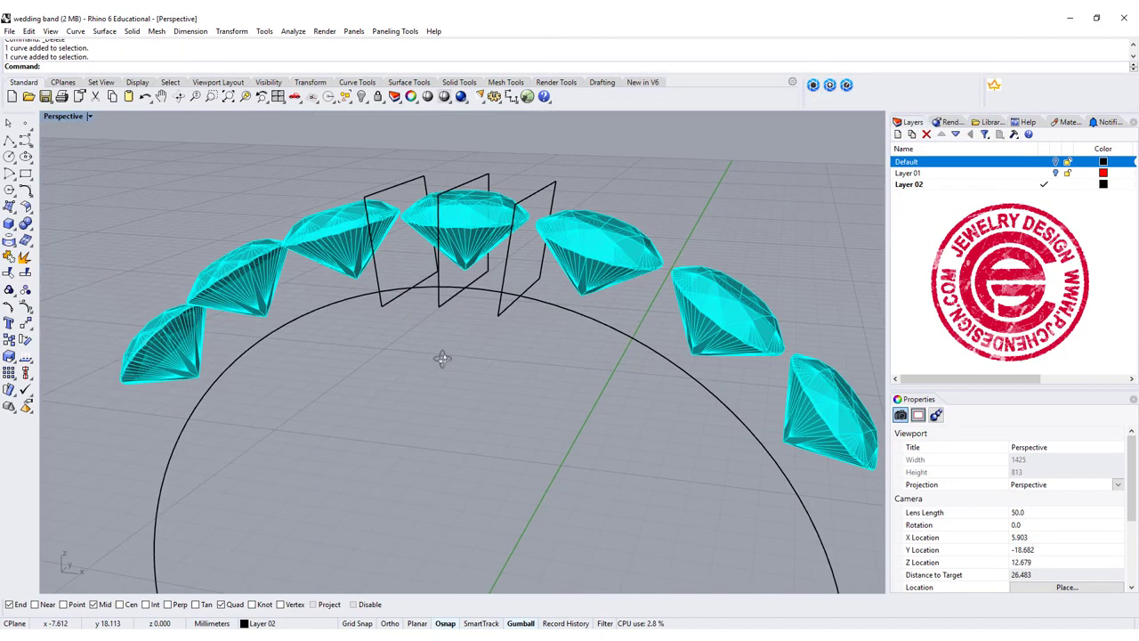
- Scale the lower corner points of the two tilted rectangles inward so their bottom edges become narrower than their top edges
mouse_move(443, 359)
right_down()
mouse_move(422, 358)
mouse_move(529, 374)
mouse_move(588, 420)
mouse_move(570, 383)
mouse_move(534, 368)
mouse_move(430, 366)
right_up()
click(353, 327)
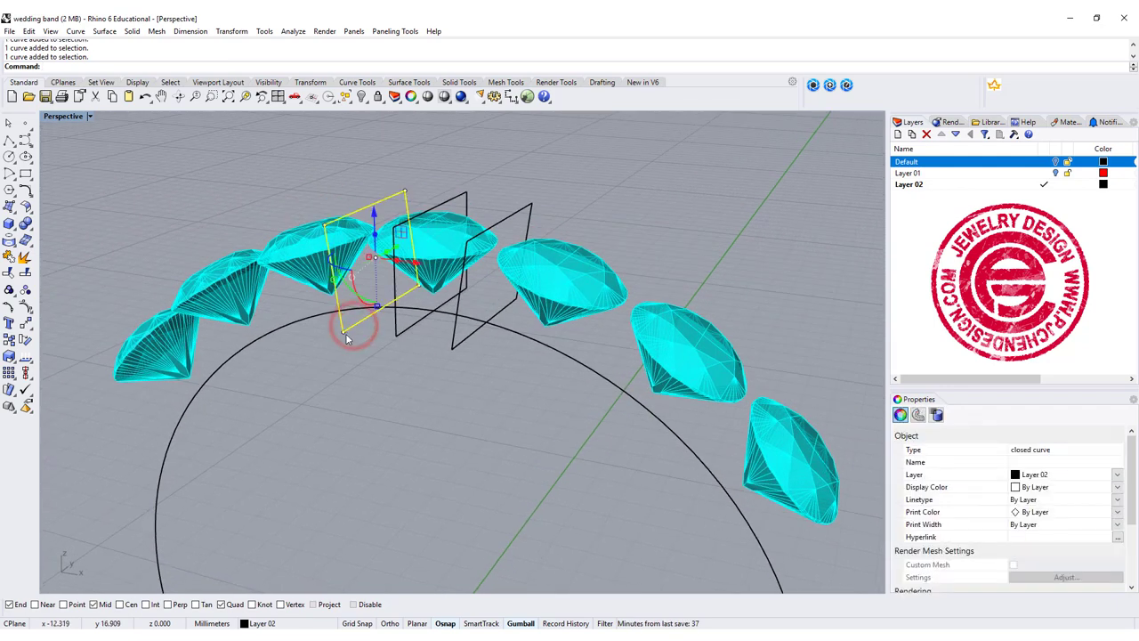
shift+click(463, 339)
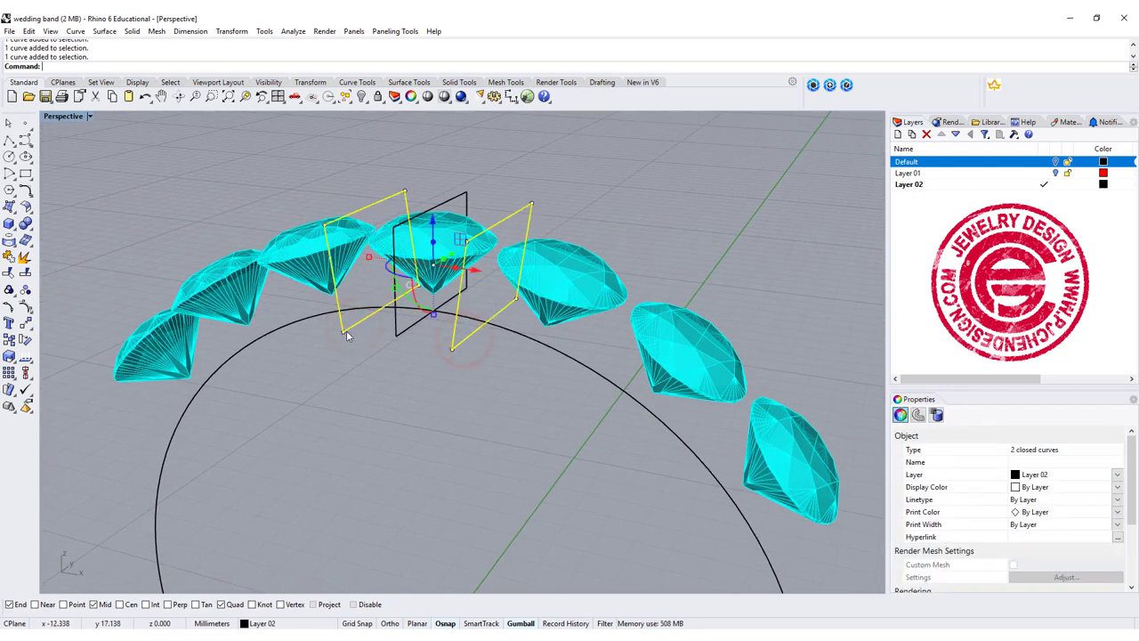
click(341, 331)
ctrl+shift+click(453, 348)
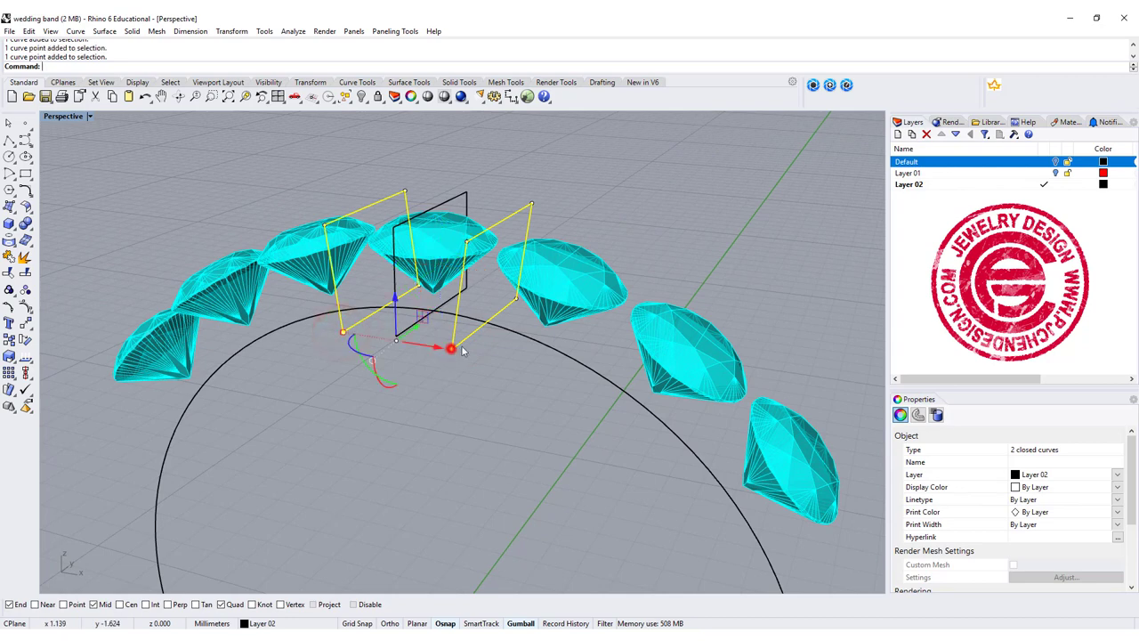
ctrl+shift+click(514, 301)
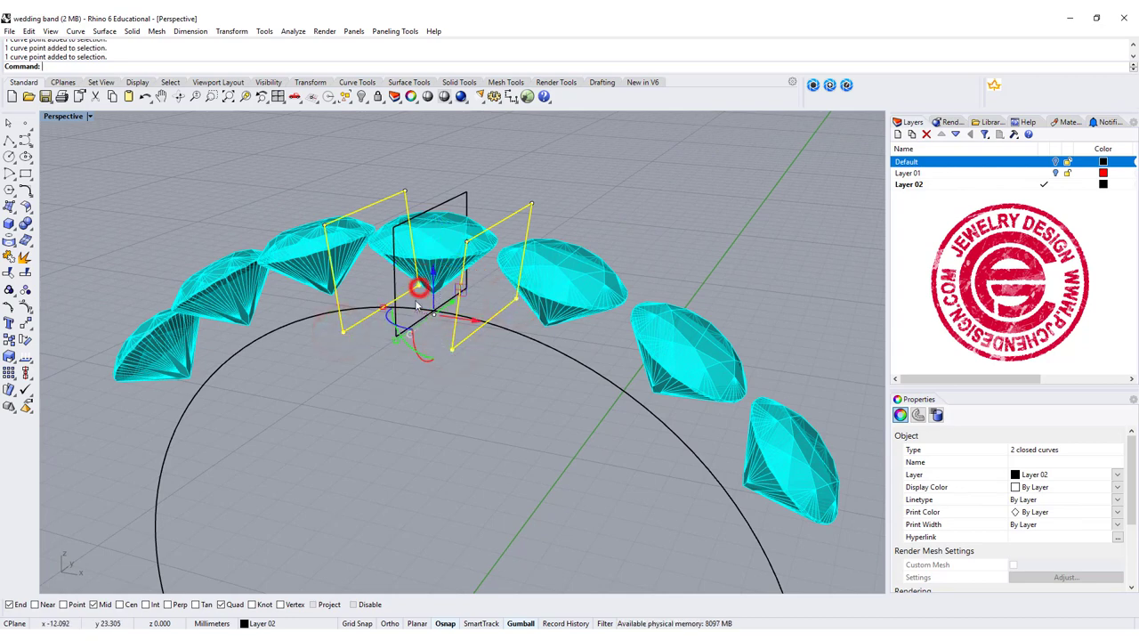
drag(398, 341, 413, 337)
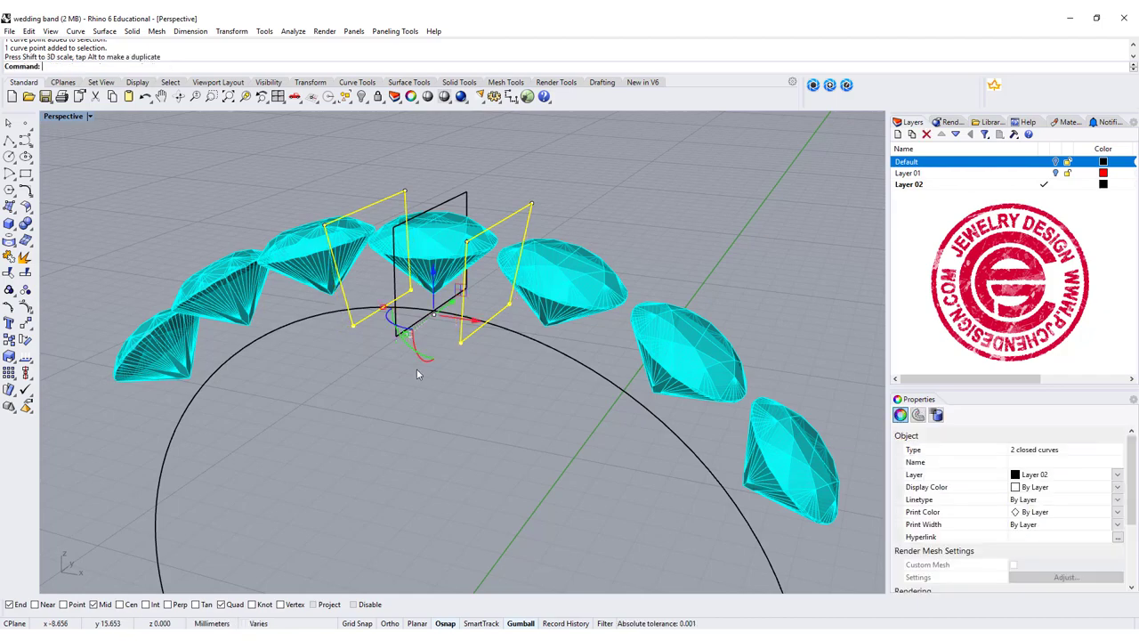
right_drag(447, 412, 484, 435)
click(485, 436)
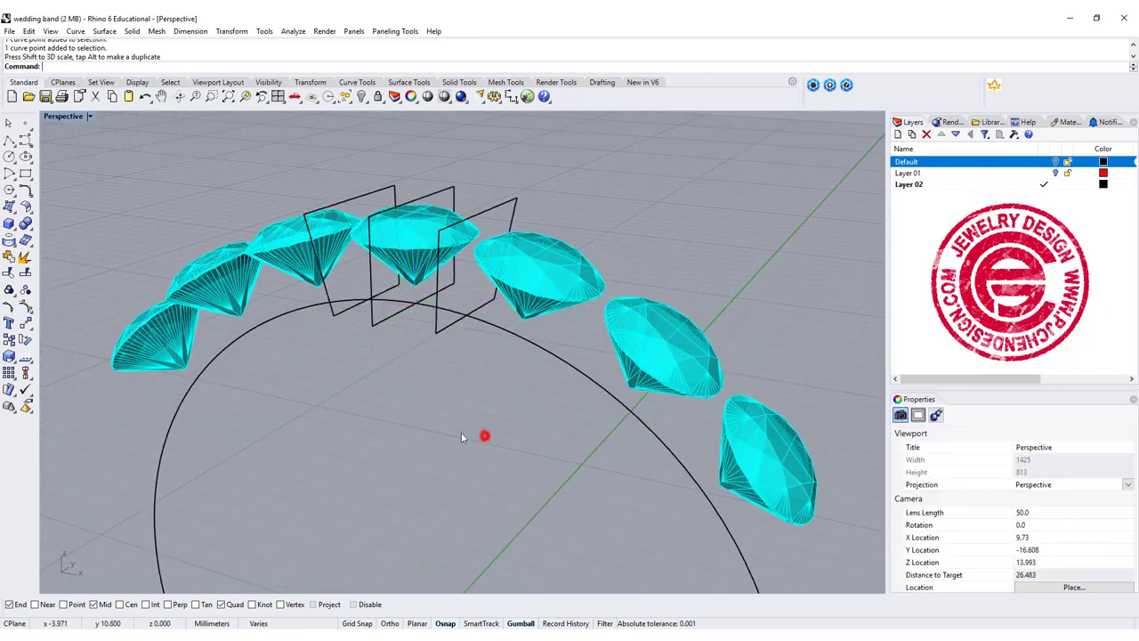
- Loft a surface between the two tilted rectangles on either side of the topmost stone
click(9, 206)
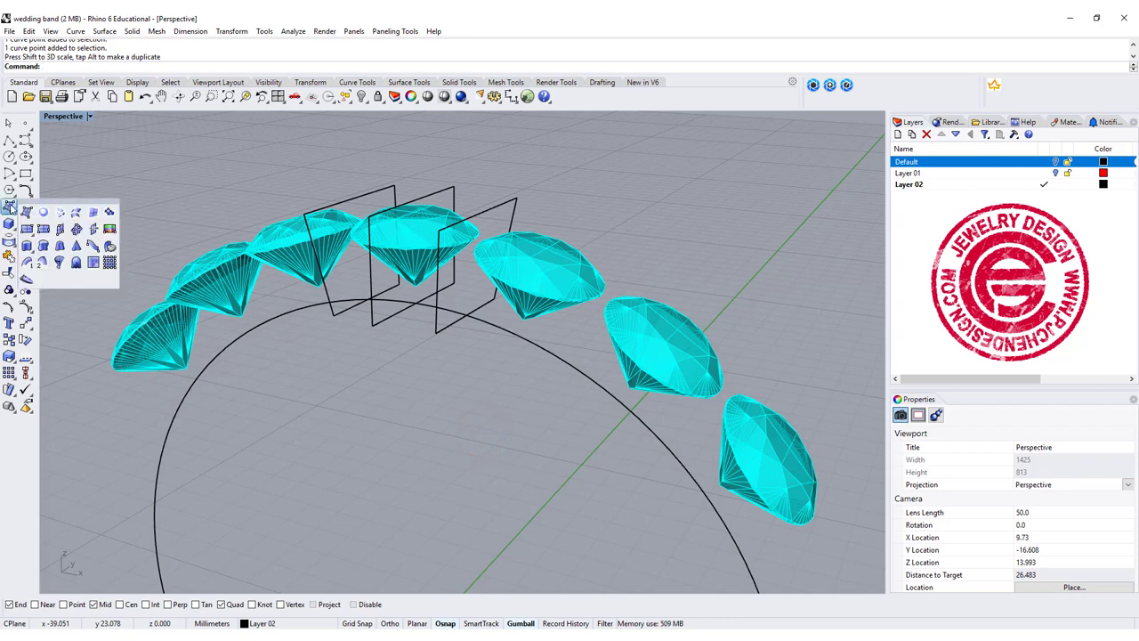
click(75, 211)
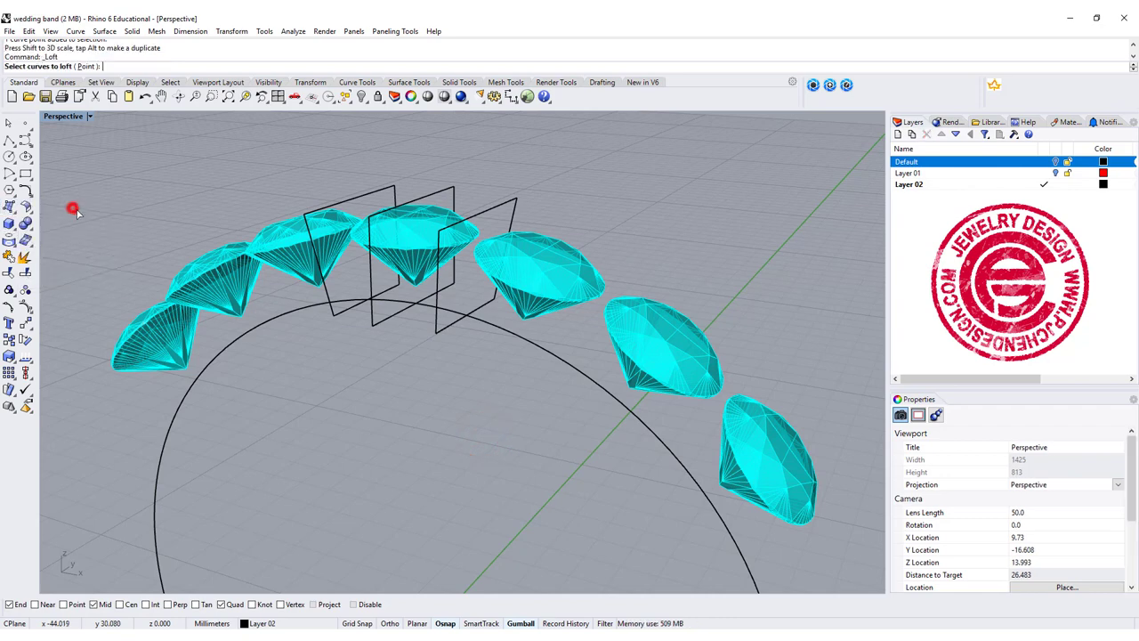
click(331, 311)
click(437, 328)
key(Return)
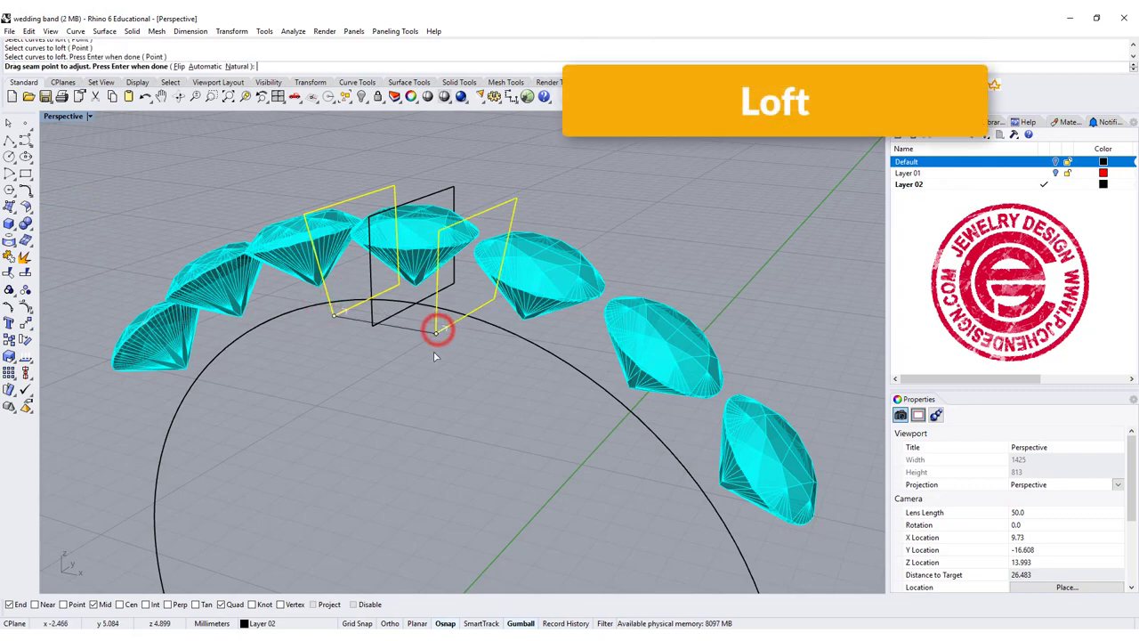
key(Return)
key(Return)
- Cap the open ends of the lofted block to make it a closed solid
right_drag(450, 345, 480, 345)
click(505, 350)
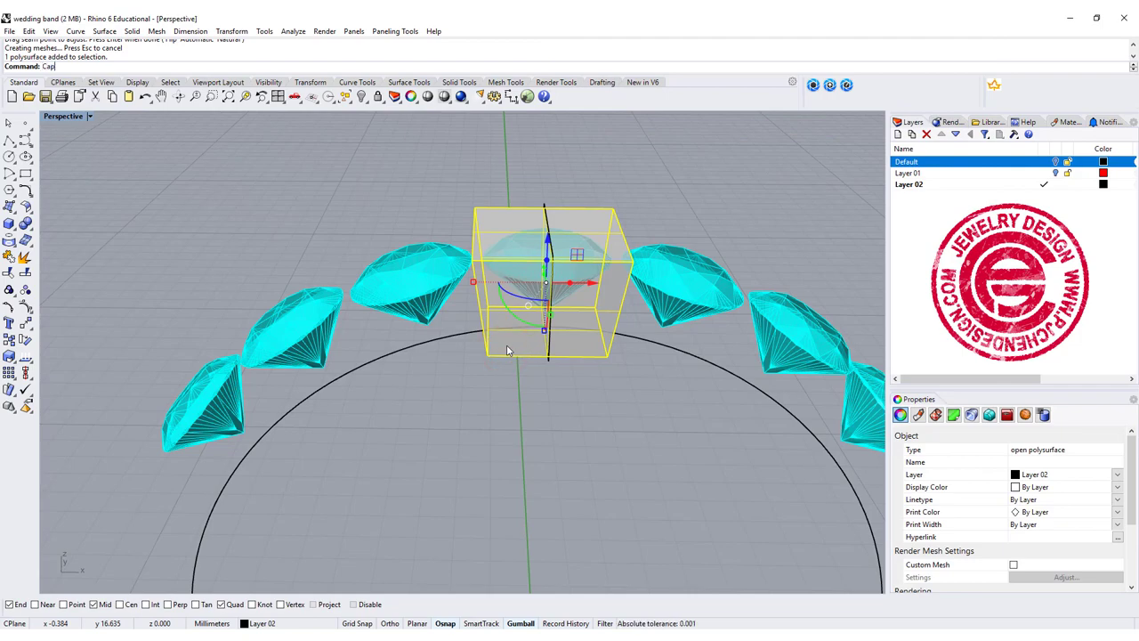
key(Return)
click(523, 384)
right_drag(523, 384, 503, 325)
- Create a solid cylinder centred on the midpoint of the block's top edge in the Front view, extending beyond the block's far side
double_click(64, 117)
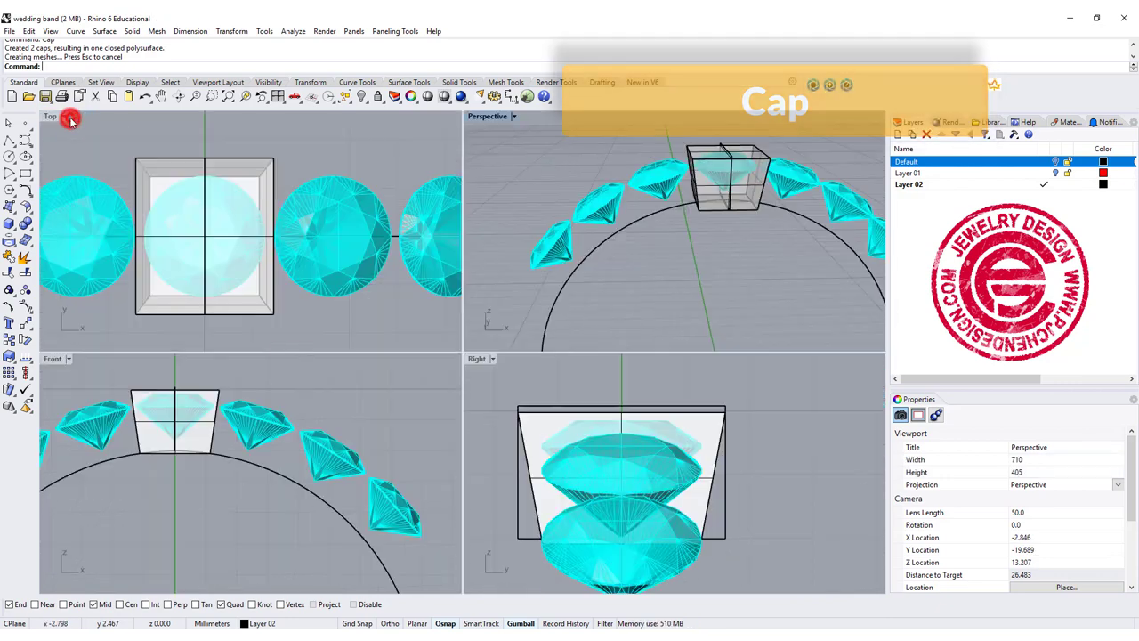
scroll(187, 430, up, 4)
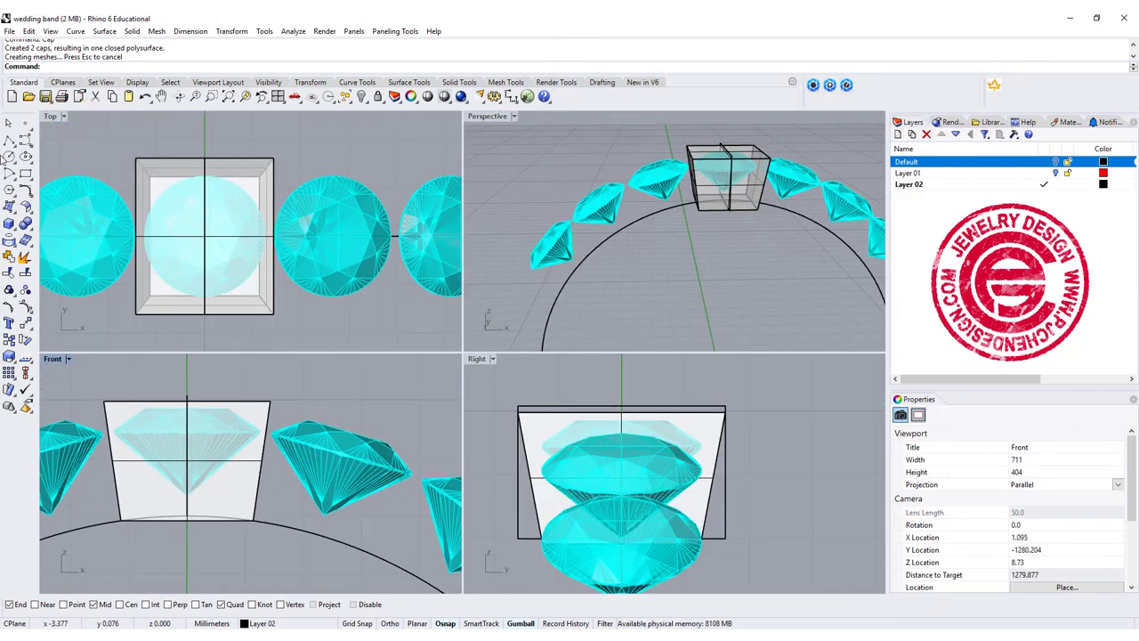
click(9, 225)
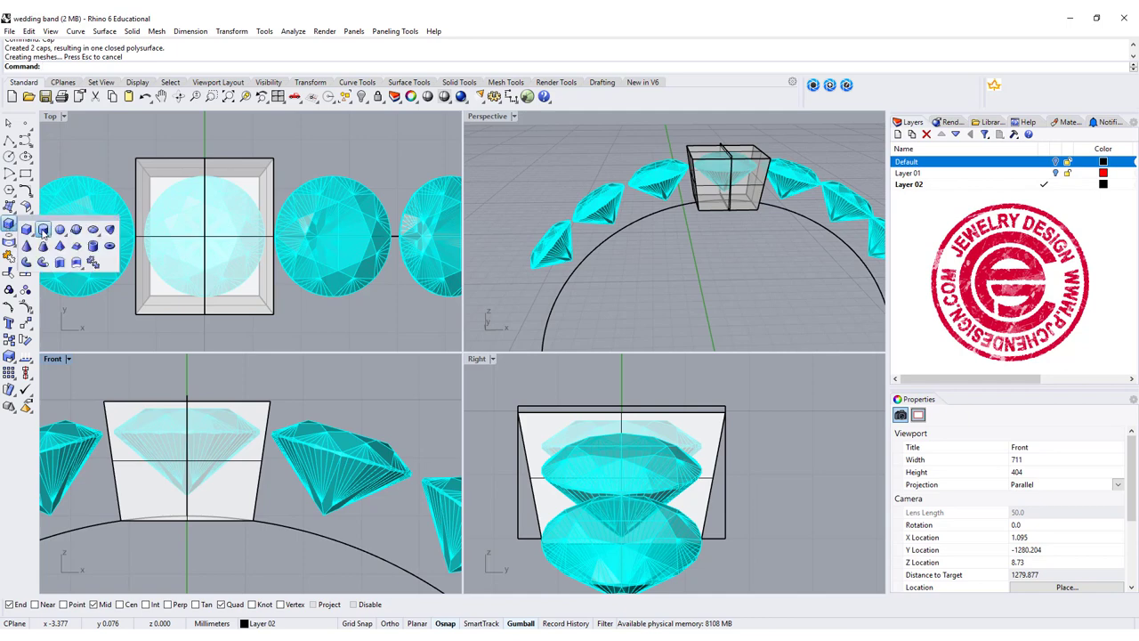
click(42, 230)
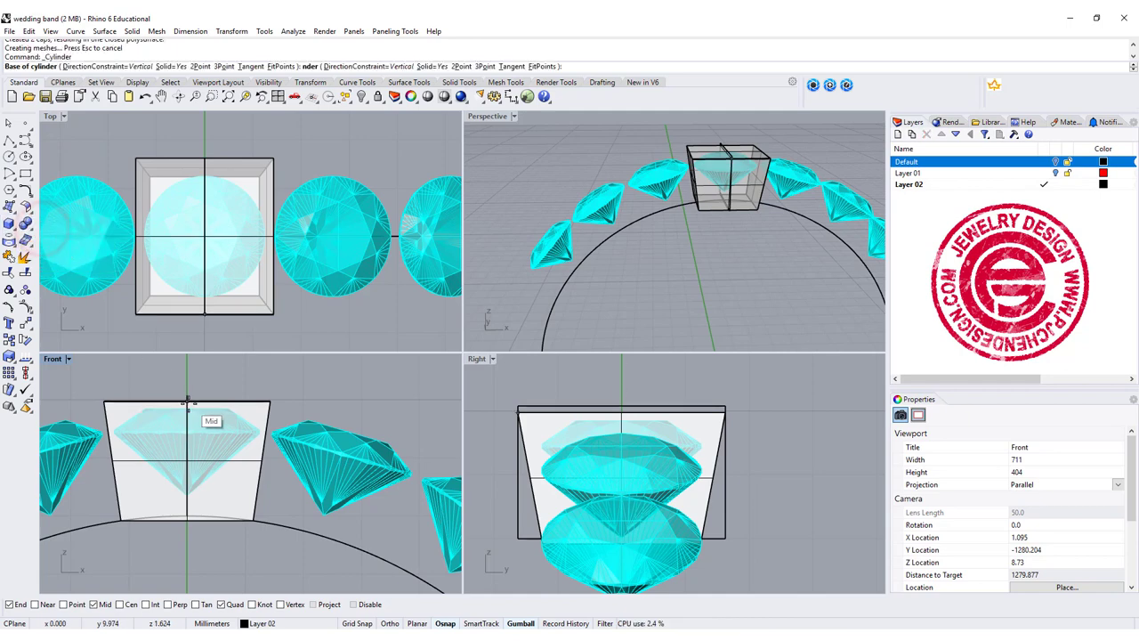
click(188, 402)
right_drag(210, 380, 218, 433)
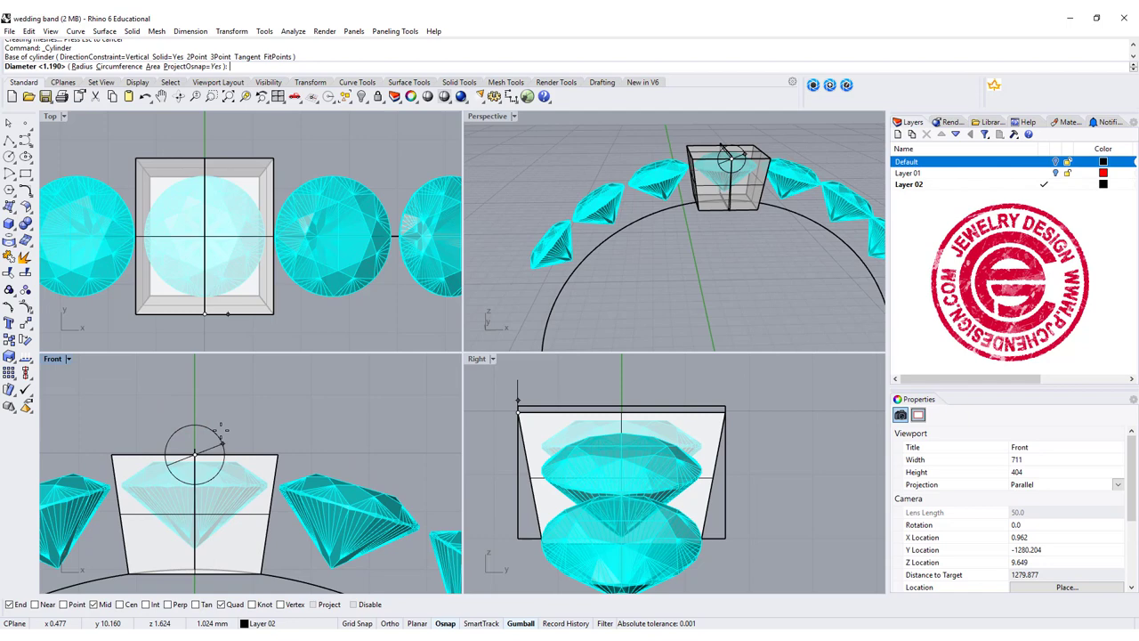
click(194, 395)
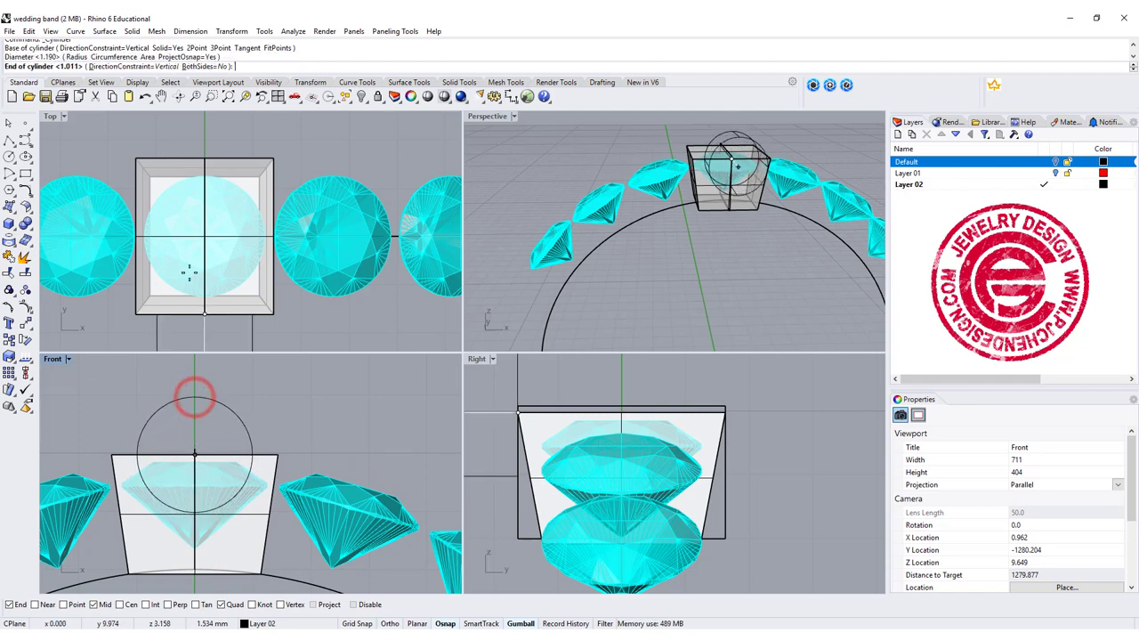
scroll(186, 168, down, 4)
right_drag(200, 271, 197, 325)
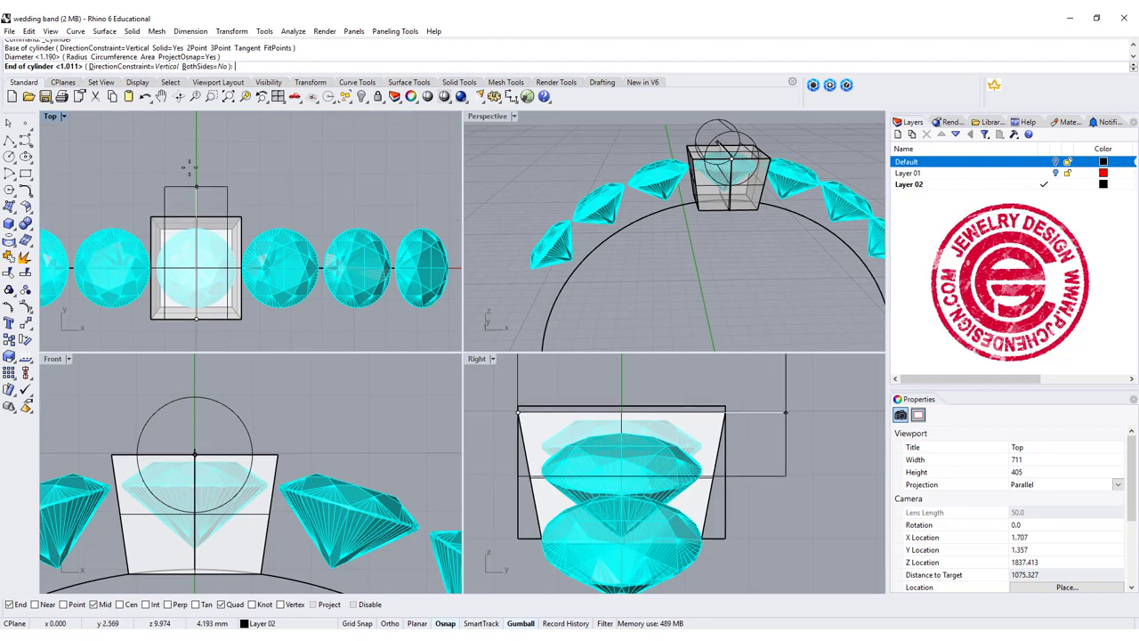
click(193, 161)
- Move the cylinder about 0.8 mm along the finger axis so it protrudes from both sides of the block
click(205, 187)
drag(193, 169, 194, 194)
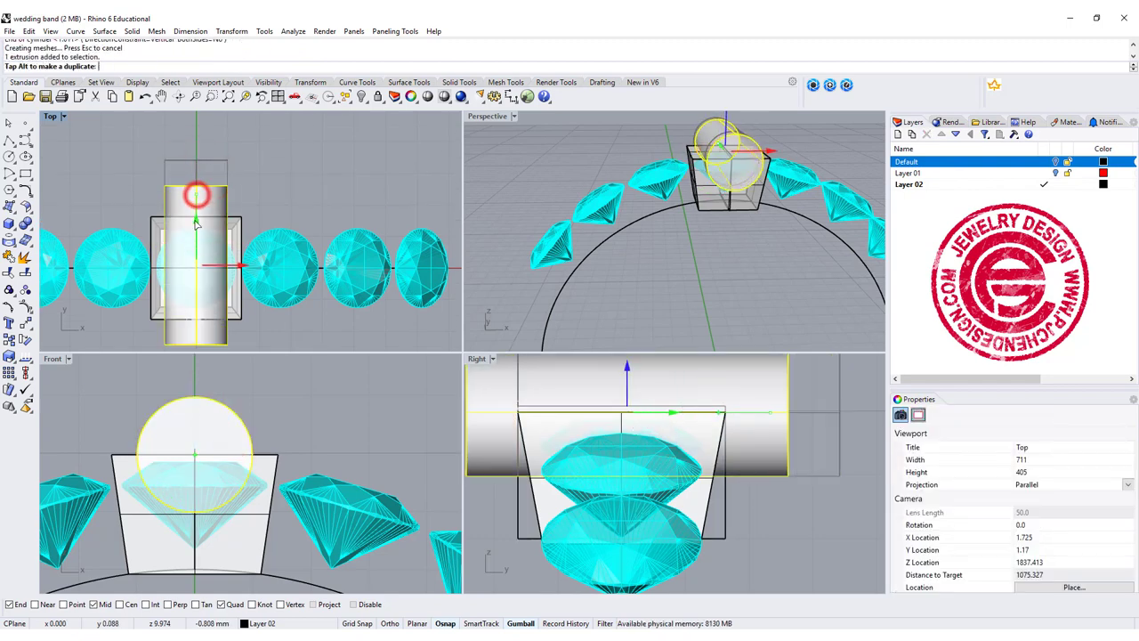
click(272, 207)
- Scale the cylinder narrower horizontally in the Front view, giving it an upright elliptical section
scroll(178, 418, up, 1)
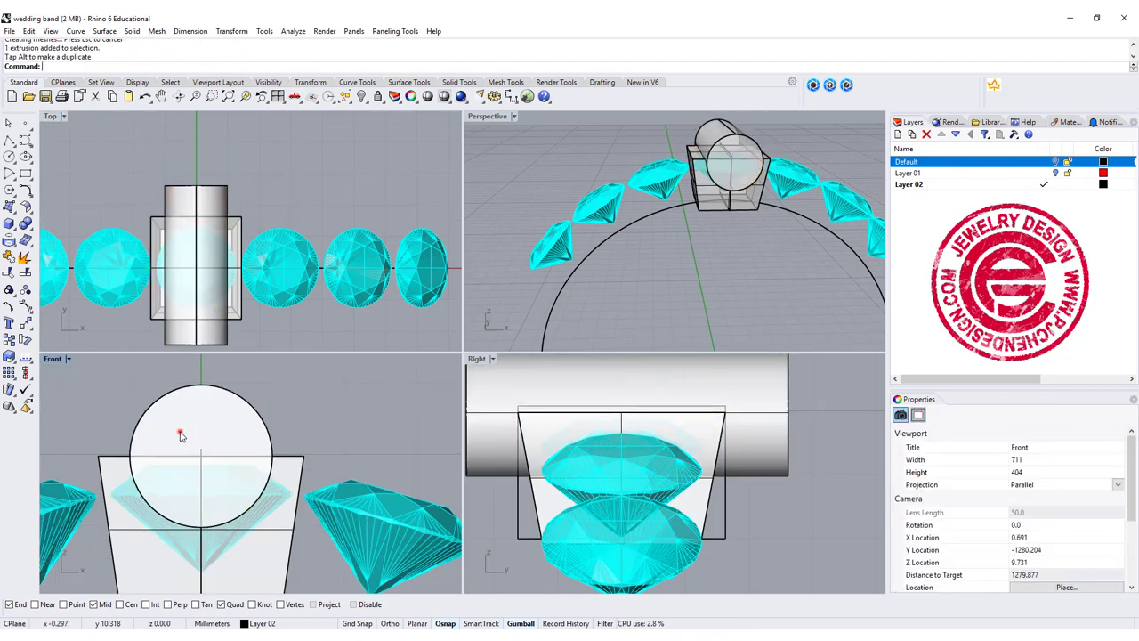
click(179, 432)
drag(130, 456, 145, 459)
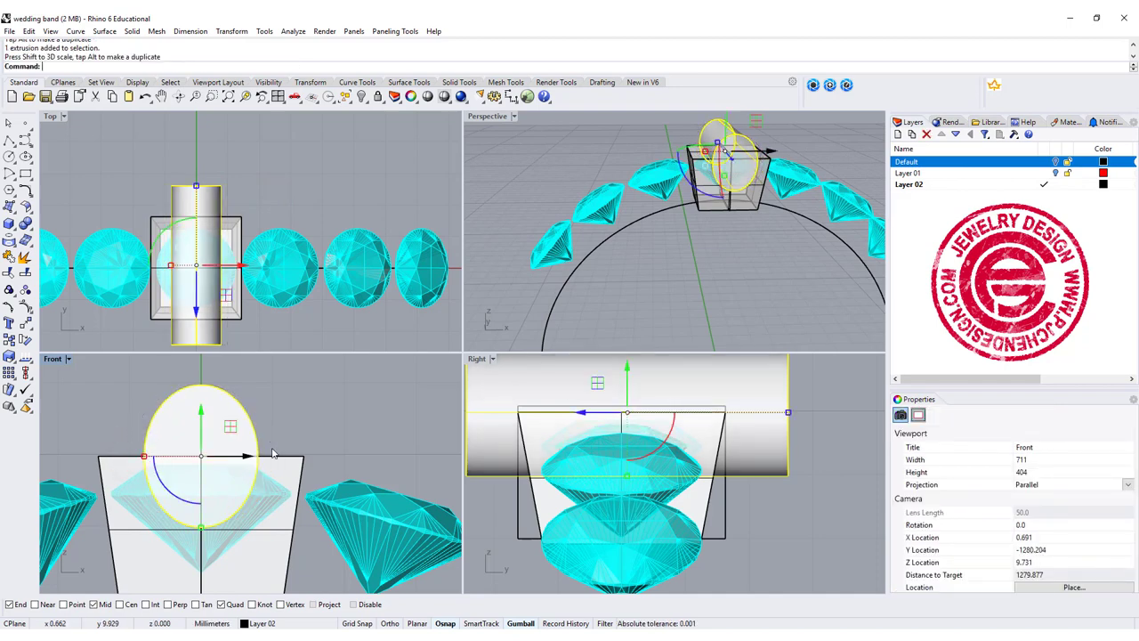
click(303, 410)
click(248, 416)
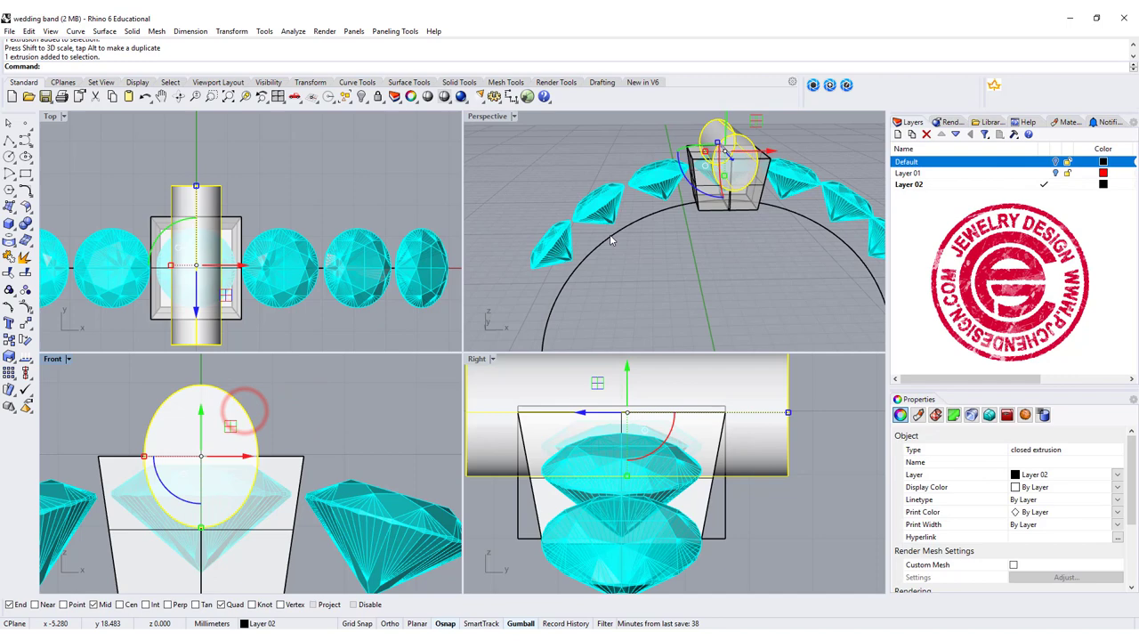
right_drag(685, 232, 641, 172)
click(641, 173)
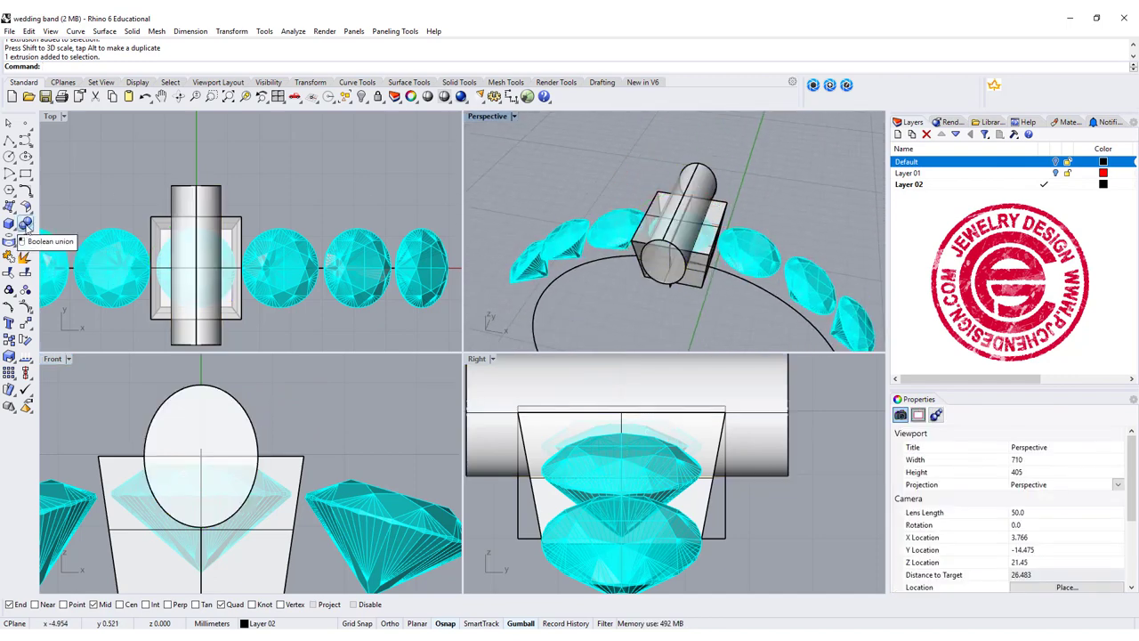
- Subtract the elliptical cylinder from the block with Boolean Difference to cut a U-shaped opening through its upper part
click(26, 225)
click(55, 228)
click(226, 206)
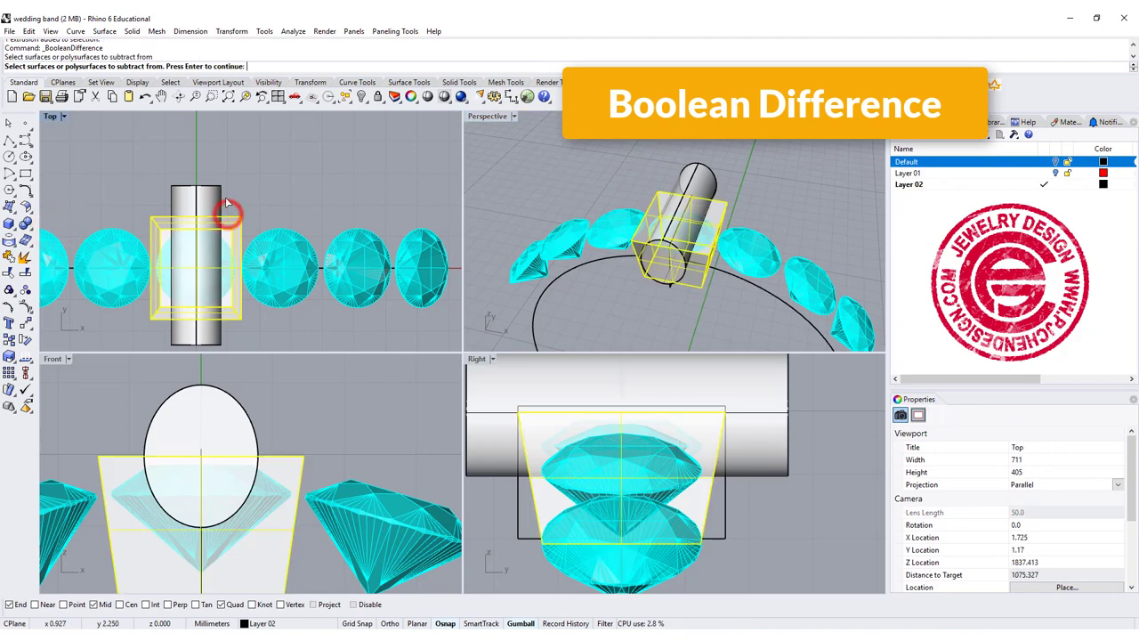
key(Return)
click(199, 196)
key(Return)
right_drag(668, 200, 751, 195)
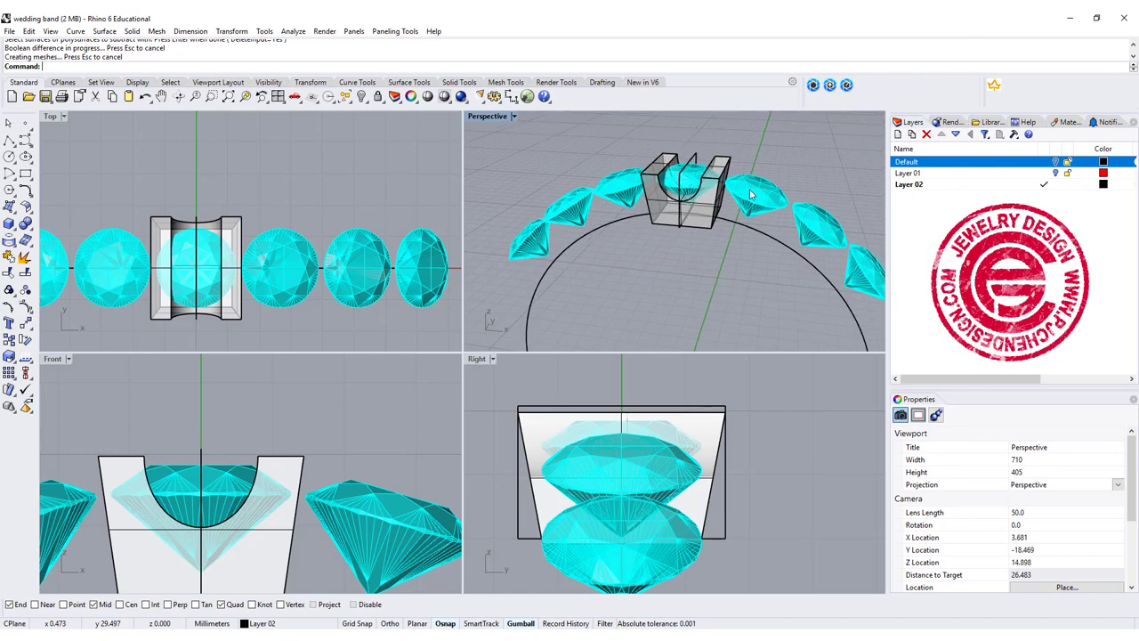
- Chamfer the upright and top outer edges on both sloping sides of the notched block with a distance of 0.25
double_click(489, 119)
right_drag(488, 119, 489, 276)
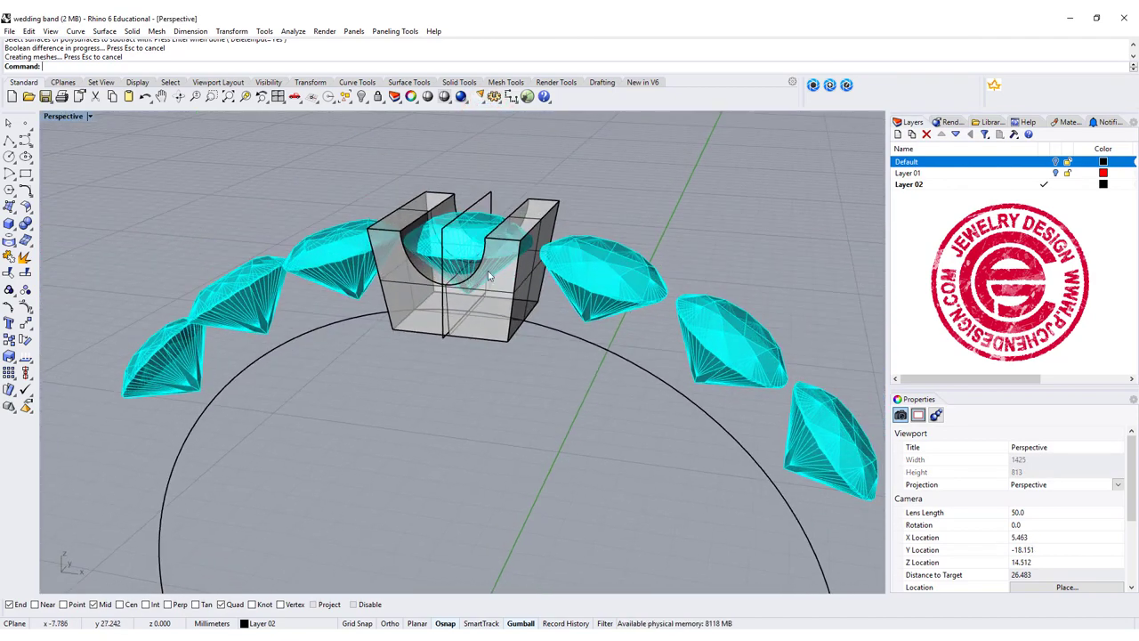
click(27, 226)
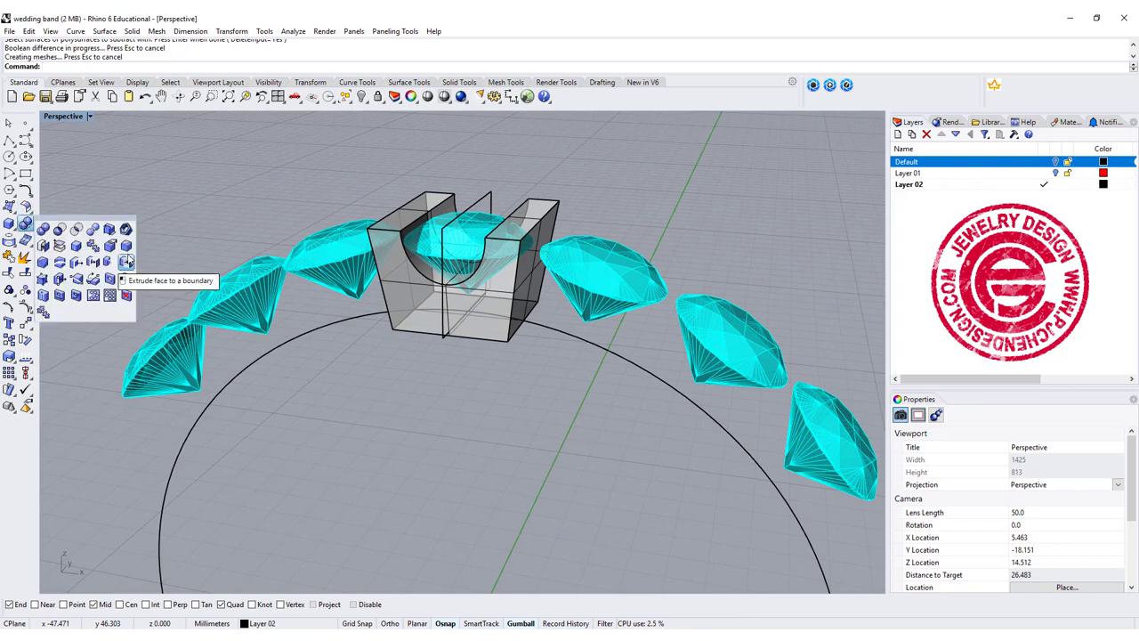
click(42, 262)
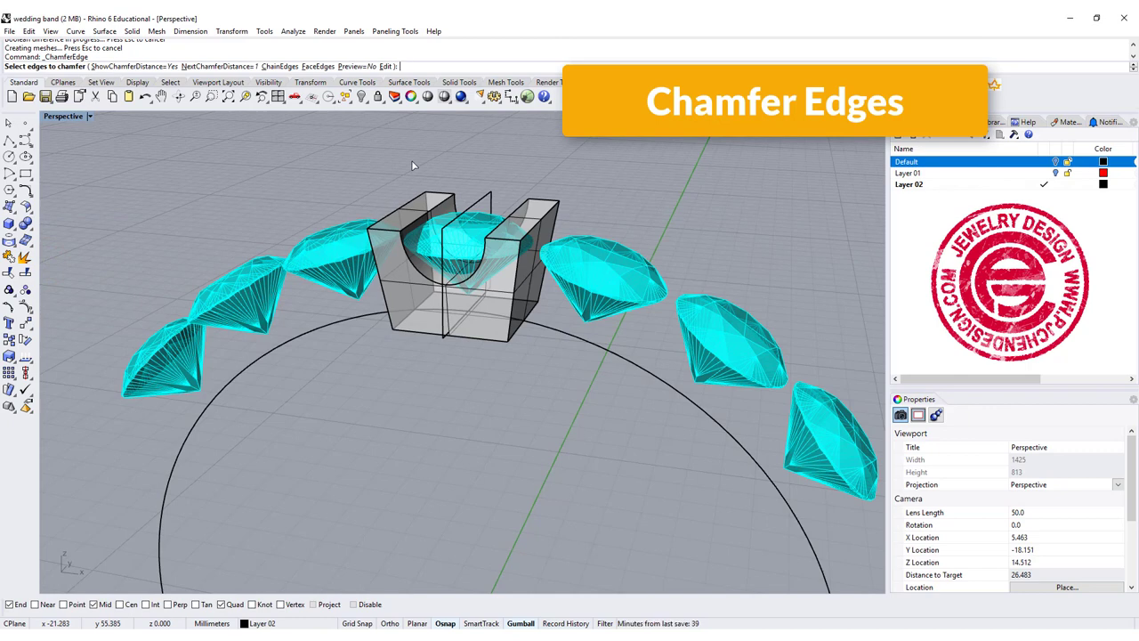
text(0.25)
key(Return)
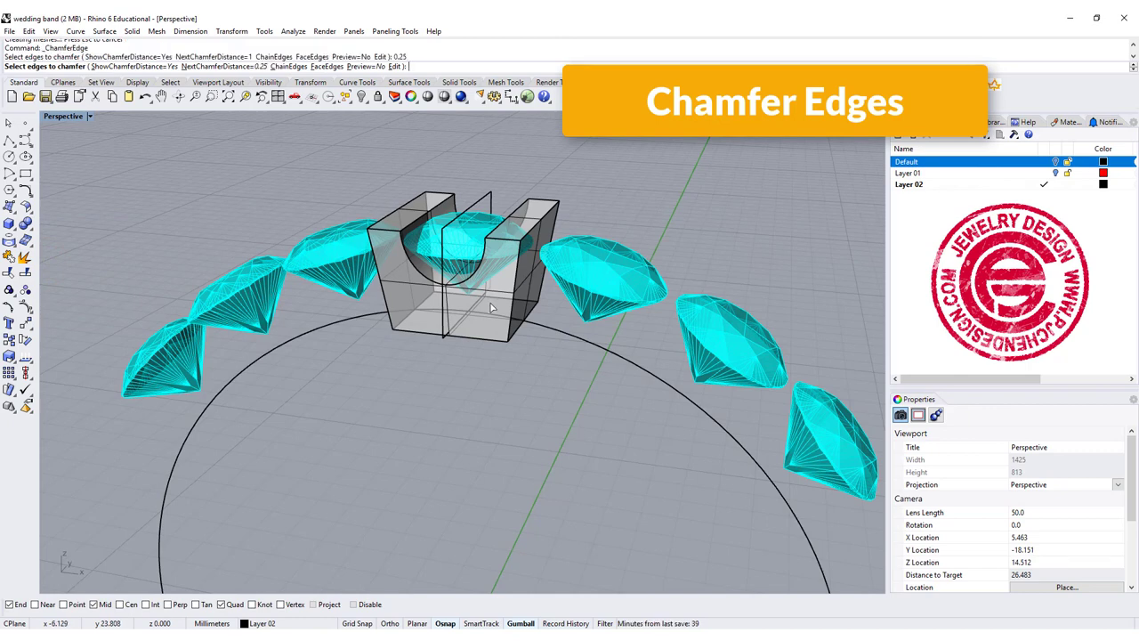
click(515, 289)
click(554, 223)
click(539, 218)
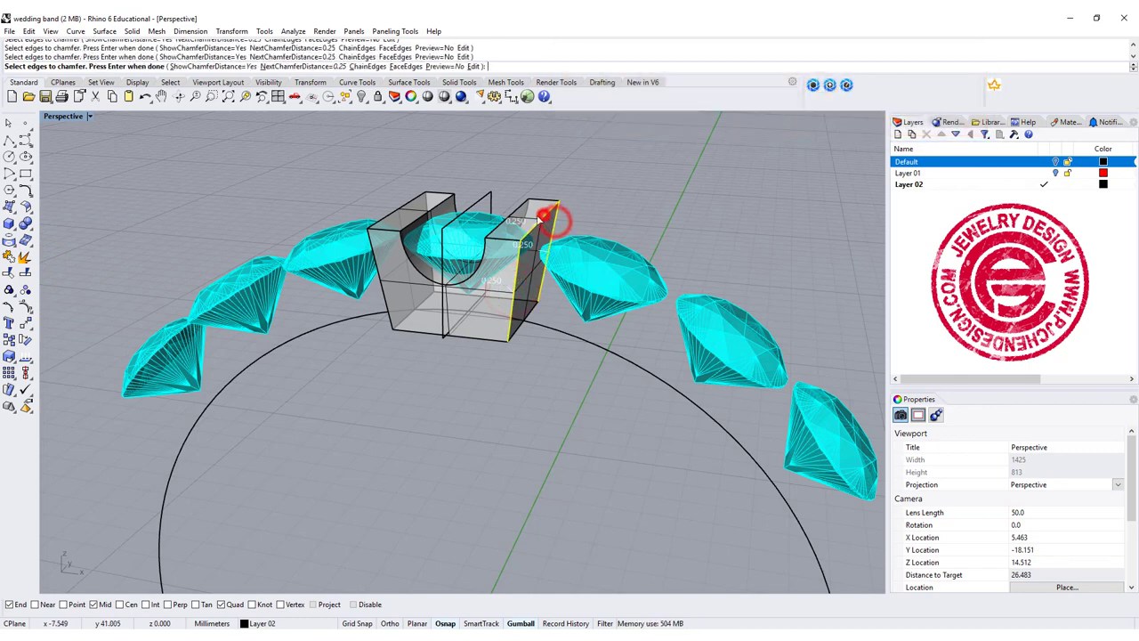
click(425, 200)
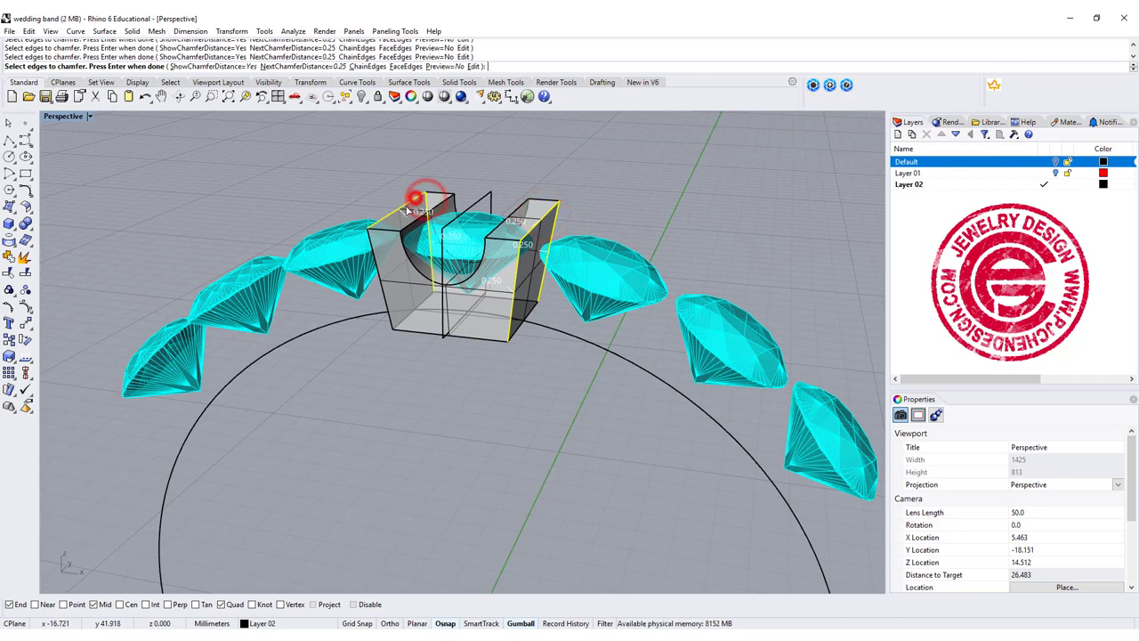
click(385, 286)
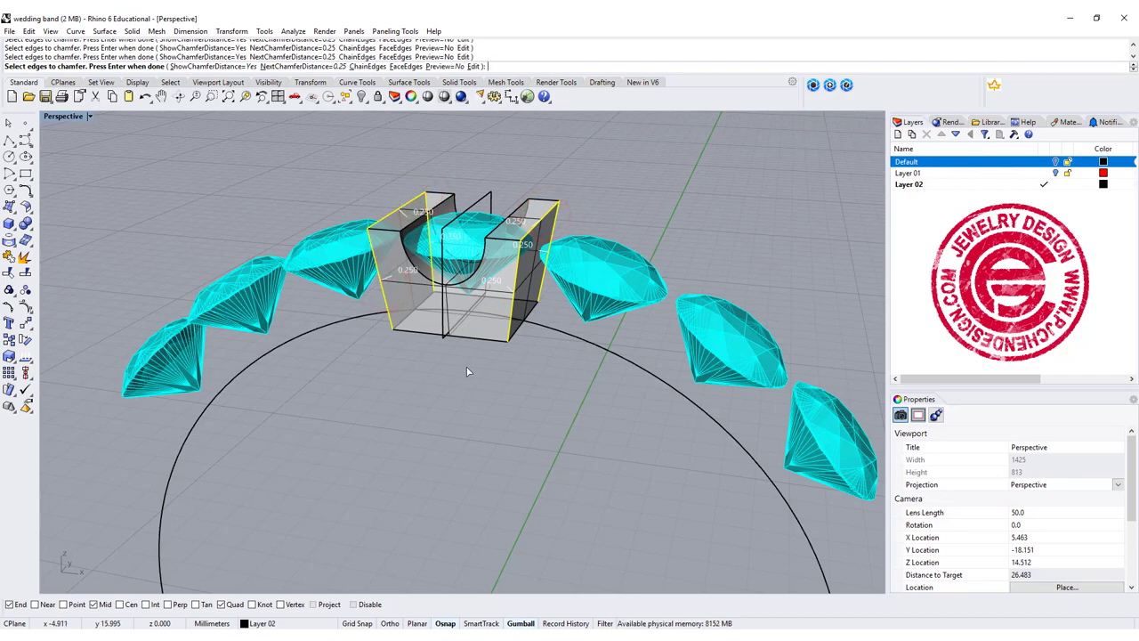
key(Return)
key(Return)
right_drag(466, 367, 470, 297)
right_drag(479, 222, 458, 224)
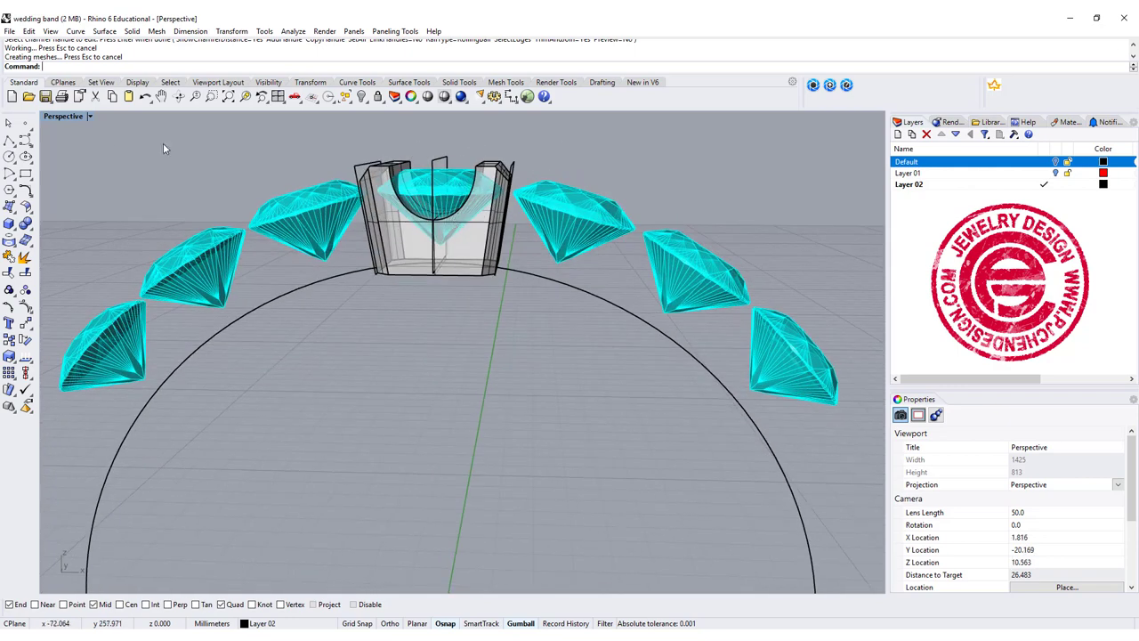
- Draw a polyline in the Front view from above the block, along one side of the centre stone's crown, girdle and pavilion, then straight down below the block
double_click(60, 118)
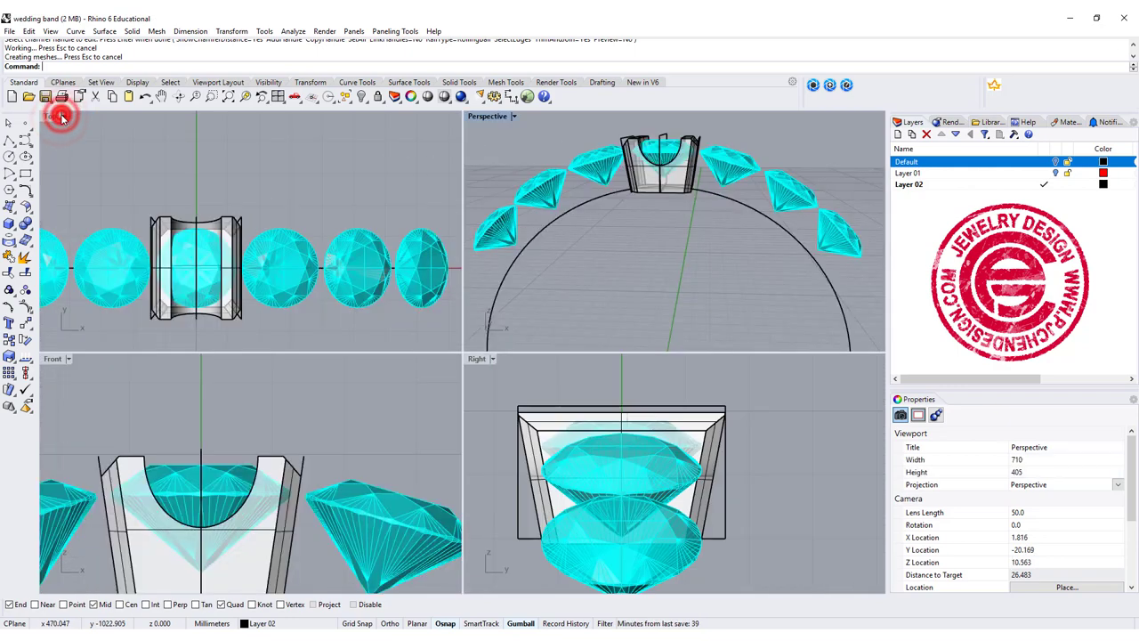
scroll(252, 381, down, 5)
right_drag(252, 381, 248, 418)
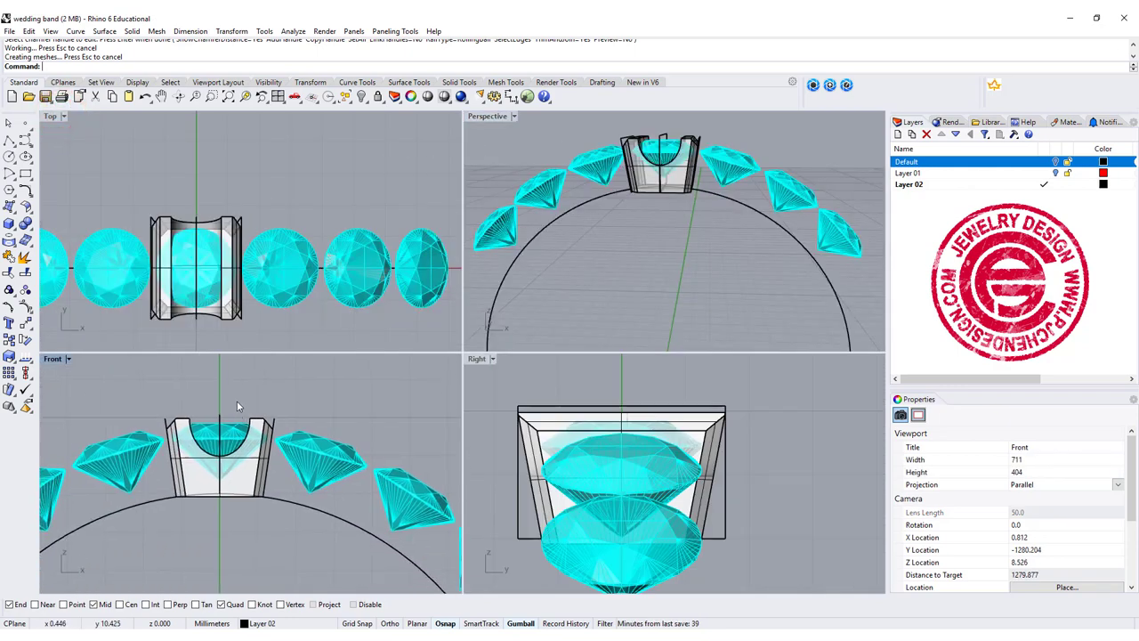
double_click(55, 359)
right_drag(446, 315, 395, 324)
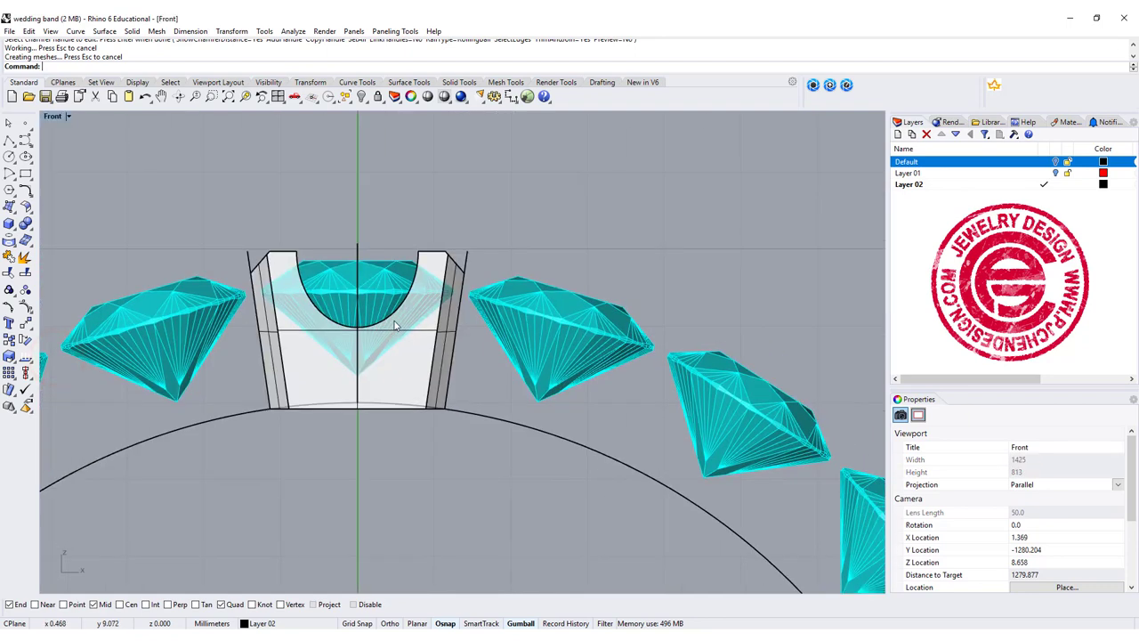
click(9, 140)
scroll(397, 262, up, 3)
click(444, 175)
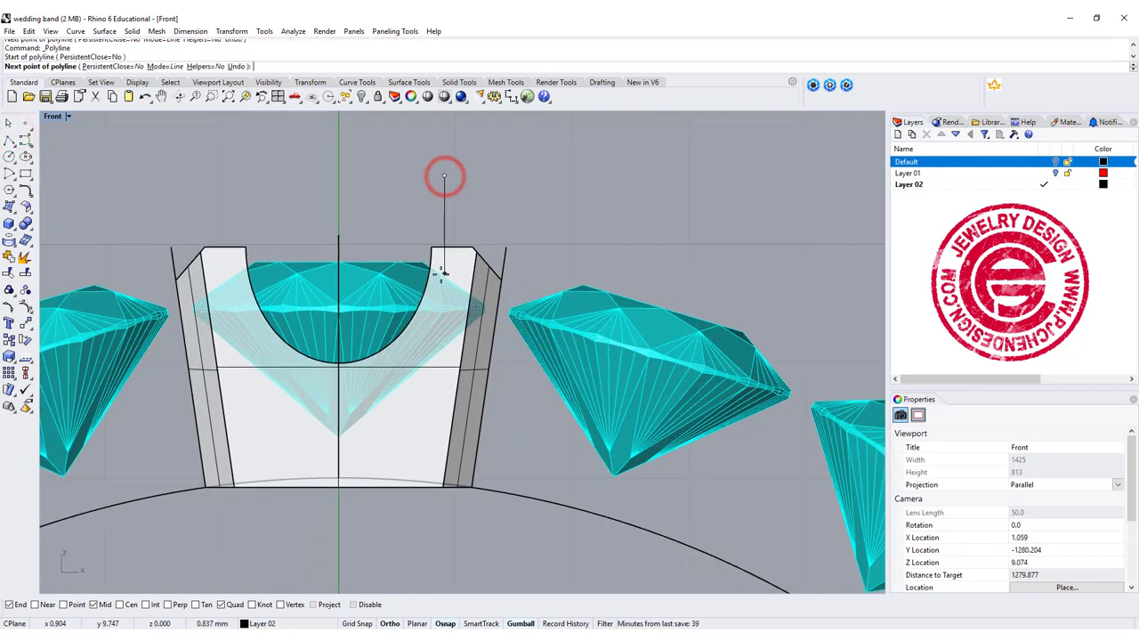
scroll(442, 276, up, 3)
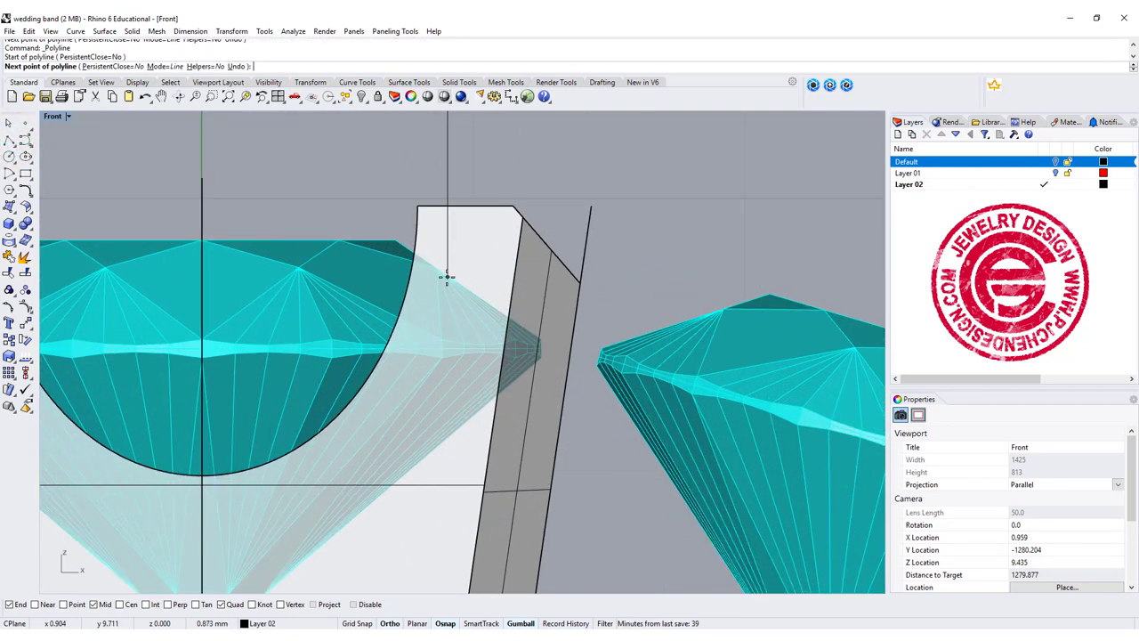
click(447, 279)
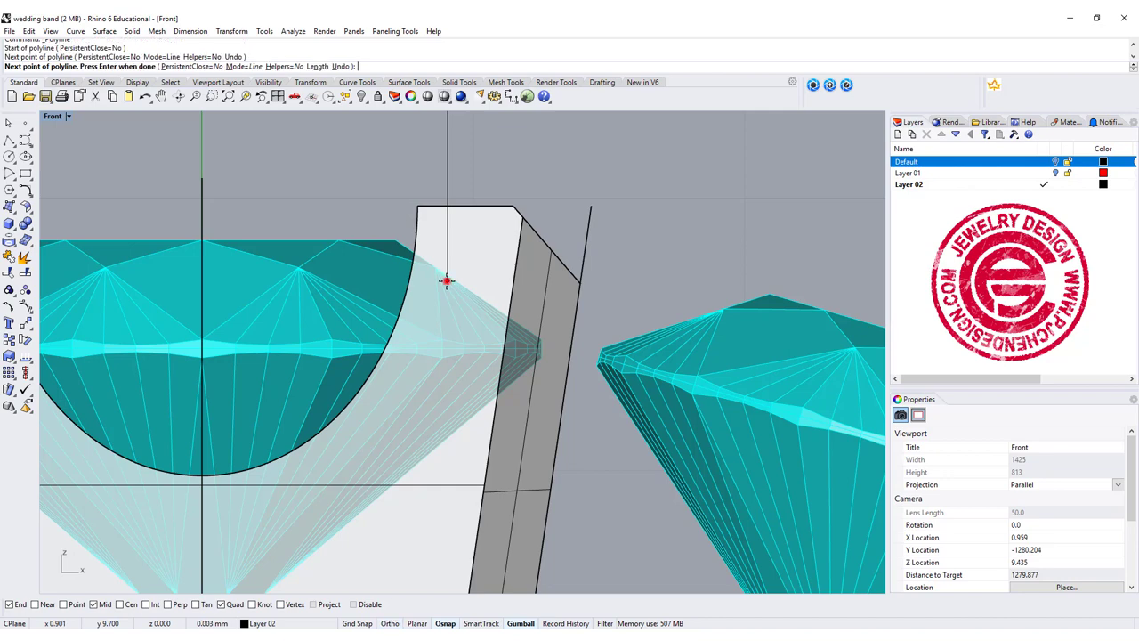
click(538, 346)
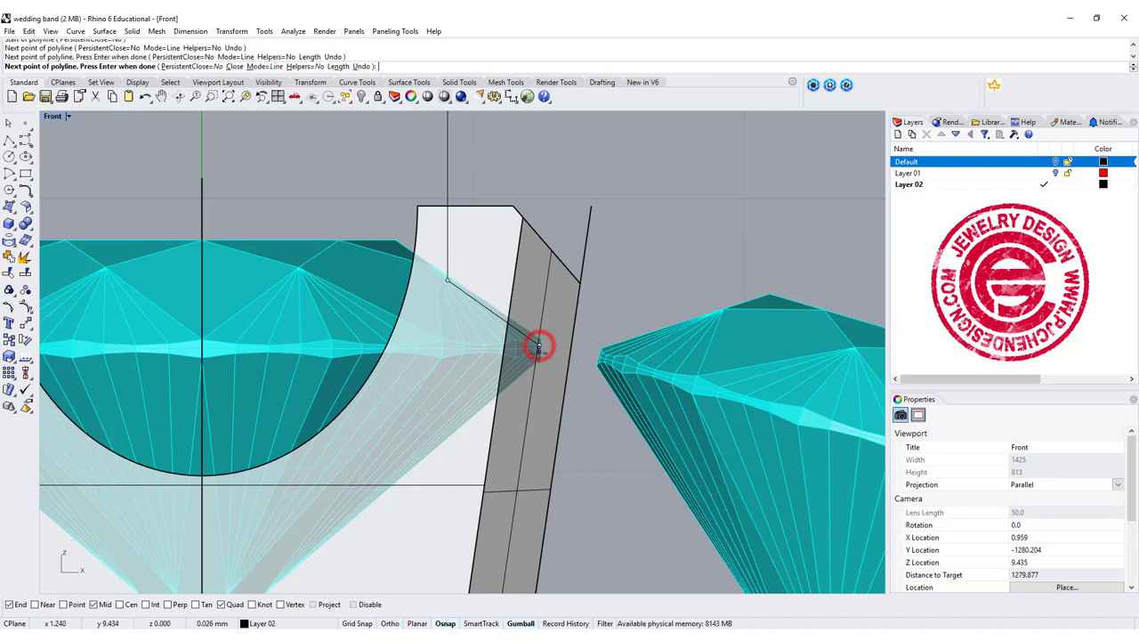
right_drag(375, 486, 400, 359)
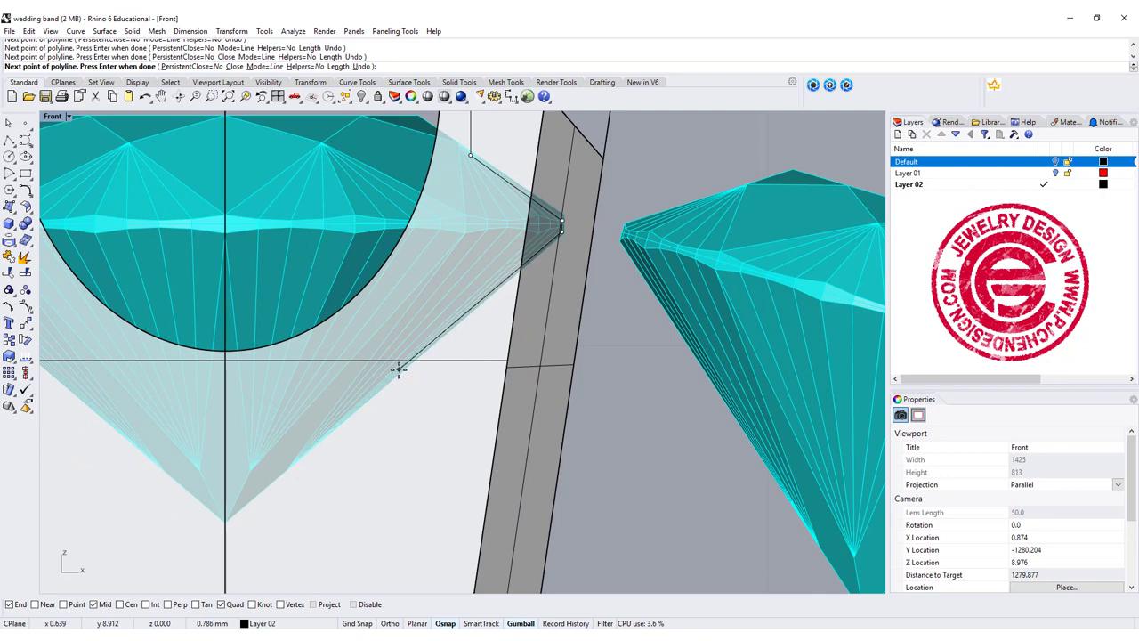
click(398, 368)
scroll(395, 374, down, 4)
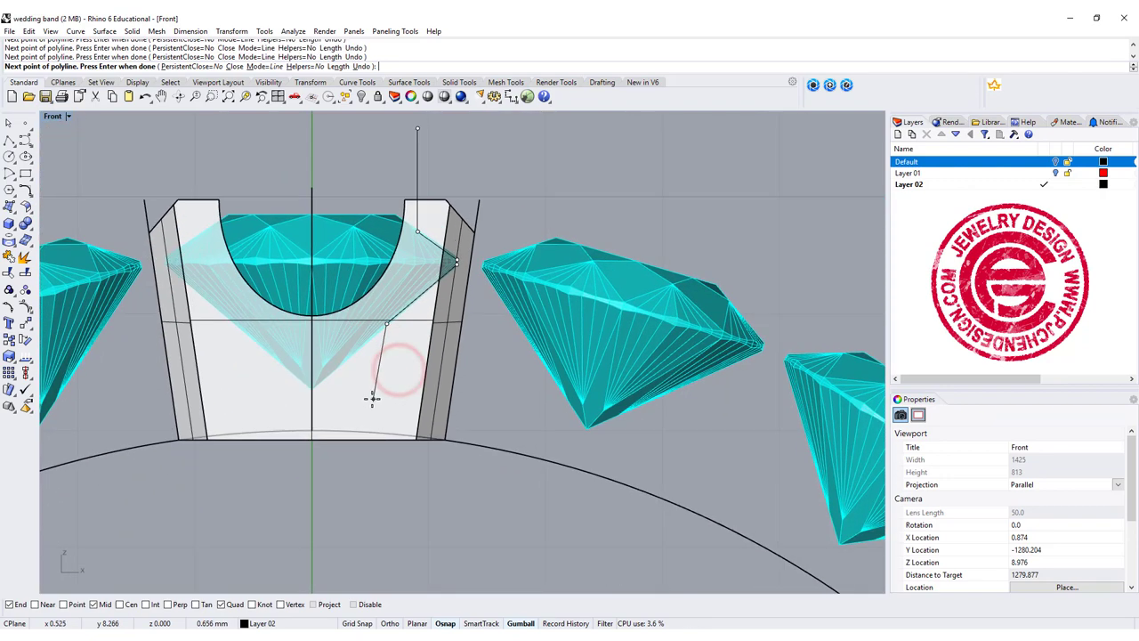
click(376, 473)
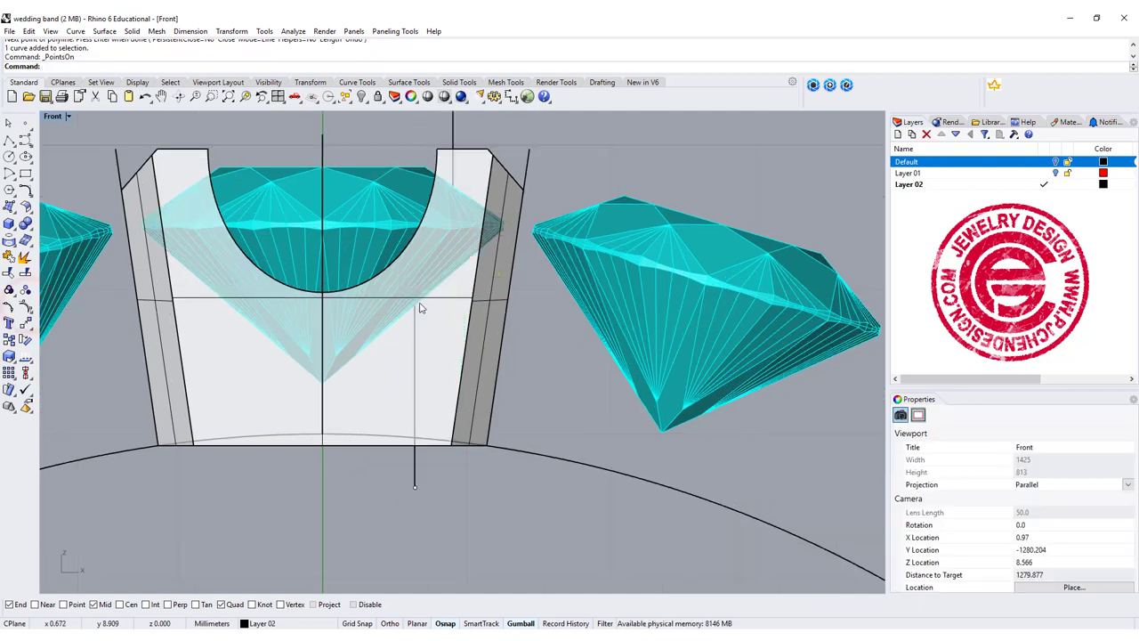
- Move the polyline's two lowest points inward along the pavilion slope, bringing its lower vertical segment closer to the centre axis
click(414, 305)
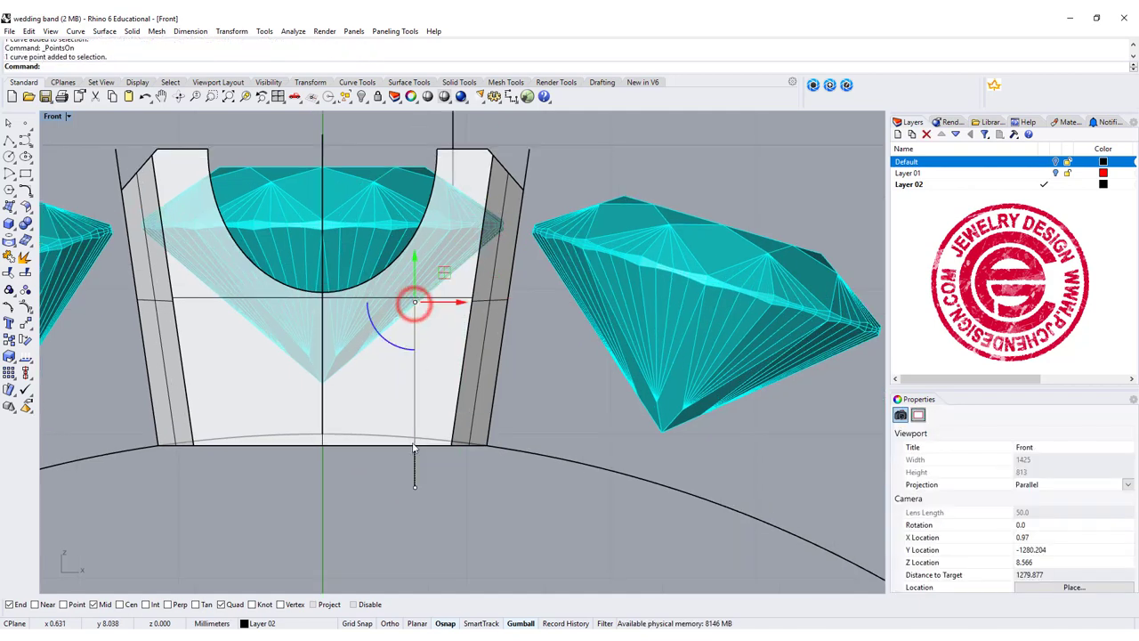
shift+click(415, 487)
drag(460, 395, 437, 408)
drag(391, 306, 389, 285)
scroll(369, 356, down, 4)
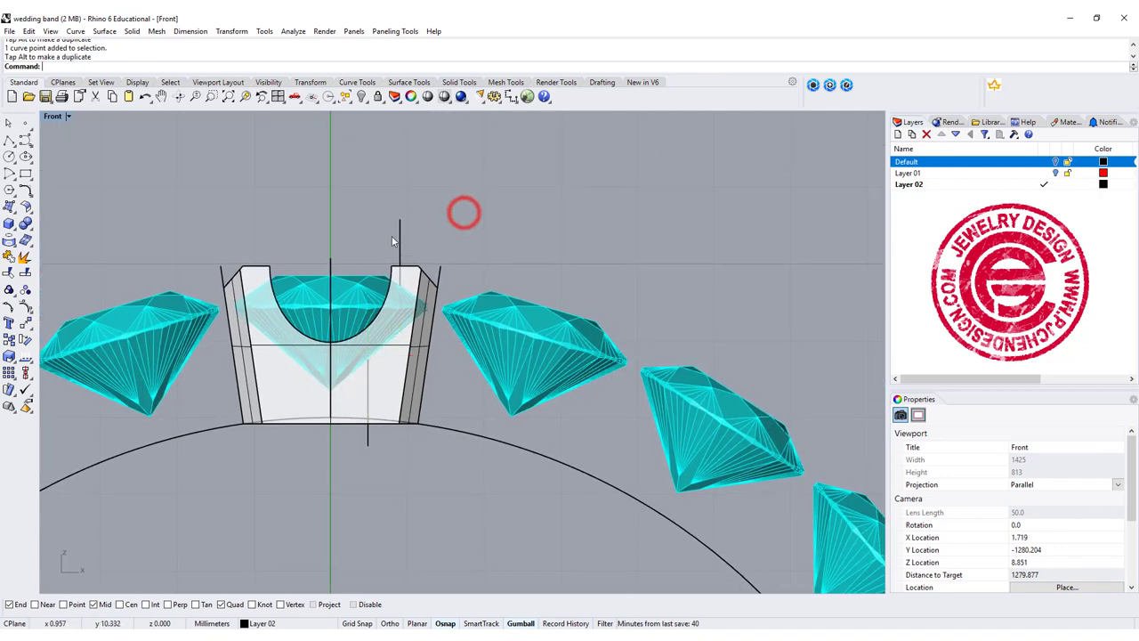
- Revolve the stone profile polyline 360 degrees about the vertical axis through the origin
click(105, 31)
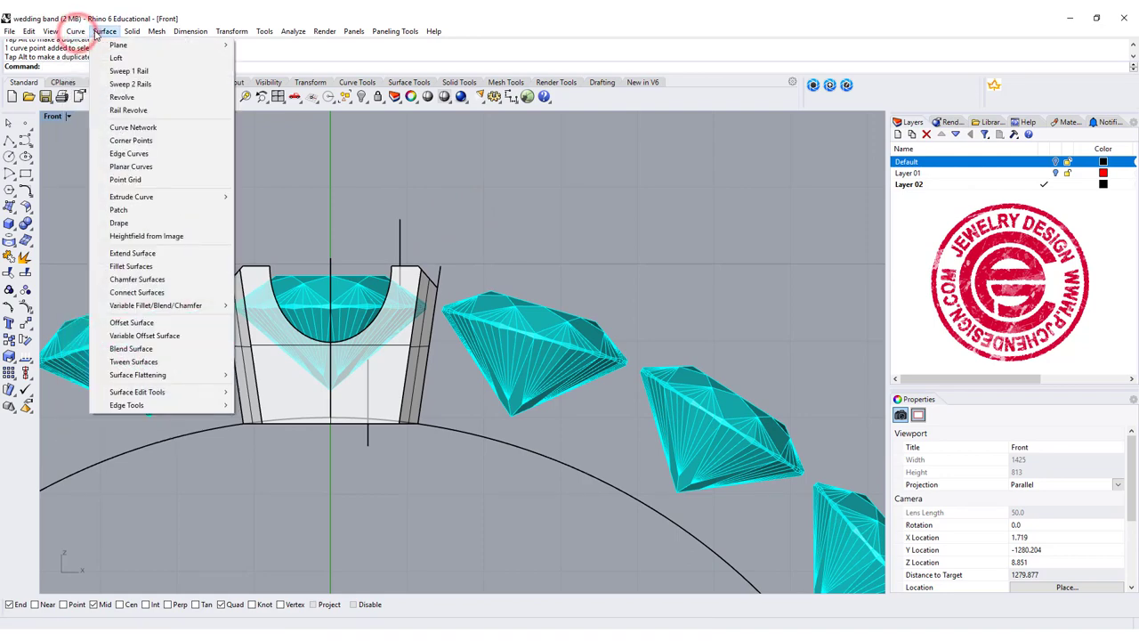
click(121, 97)
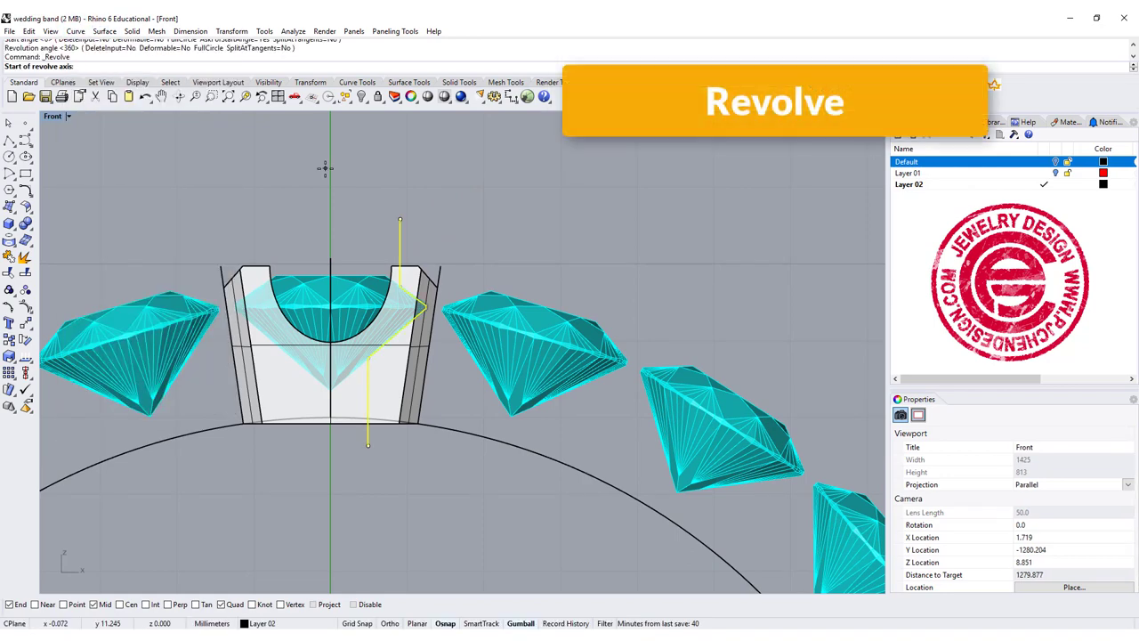
text(0)
key(Return)
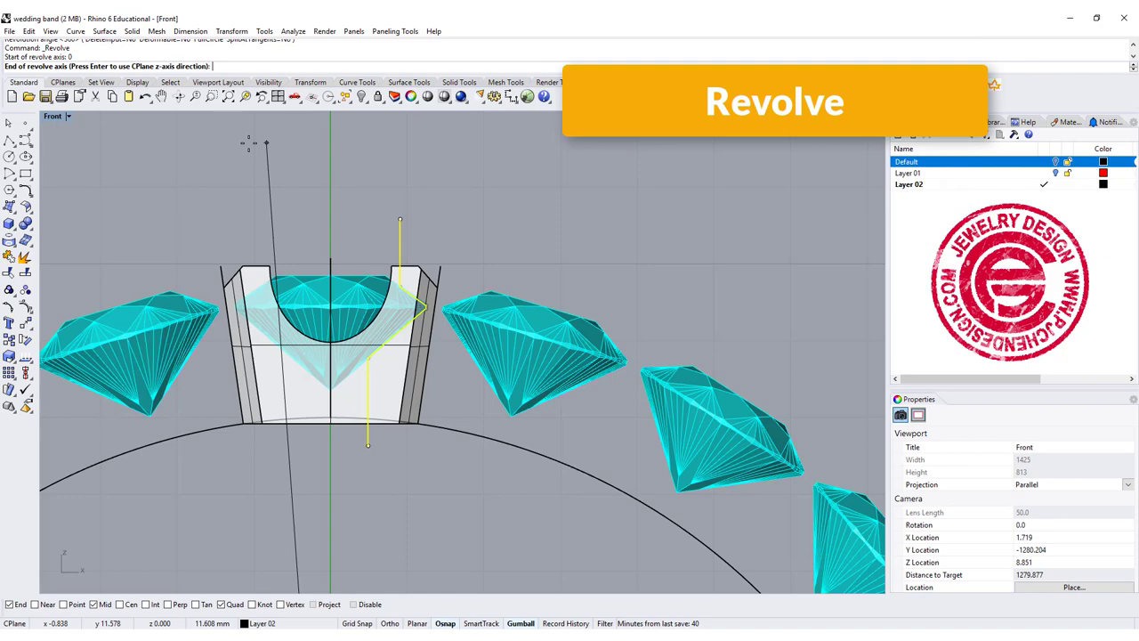
click(329, 155)
key(Return)
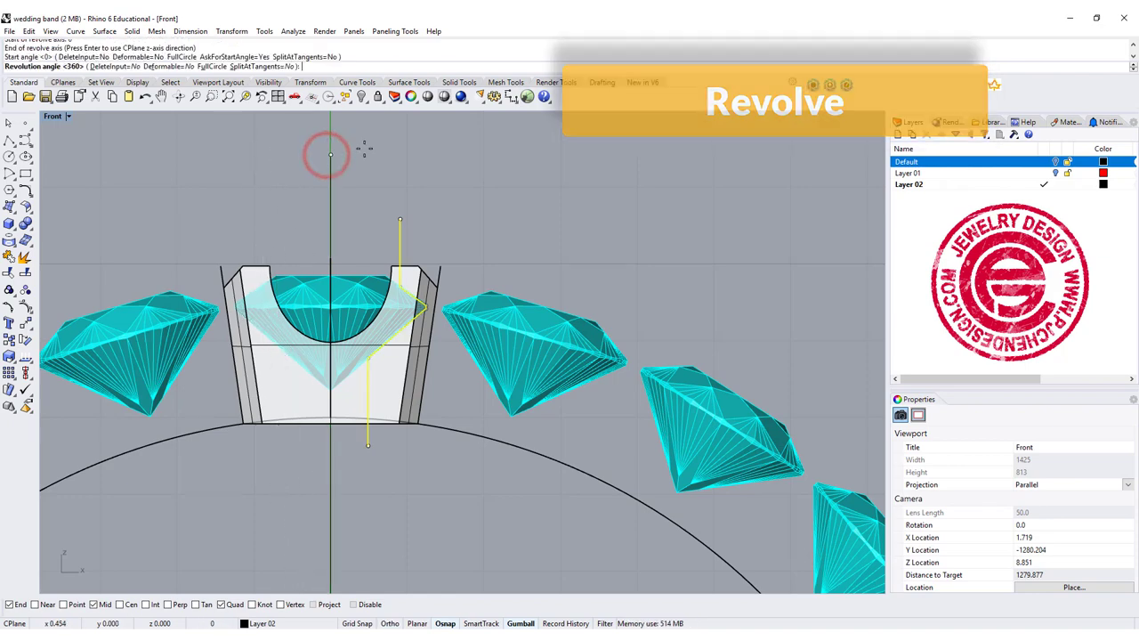
key(Return)
click(470, 169)
- Cap both open ends of the revolved stone cutter to make it a closed solid
click(372, 228)
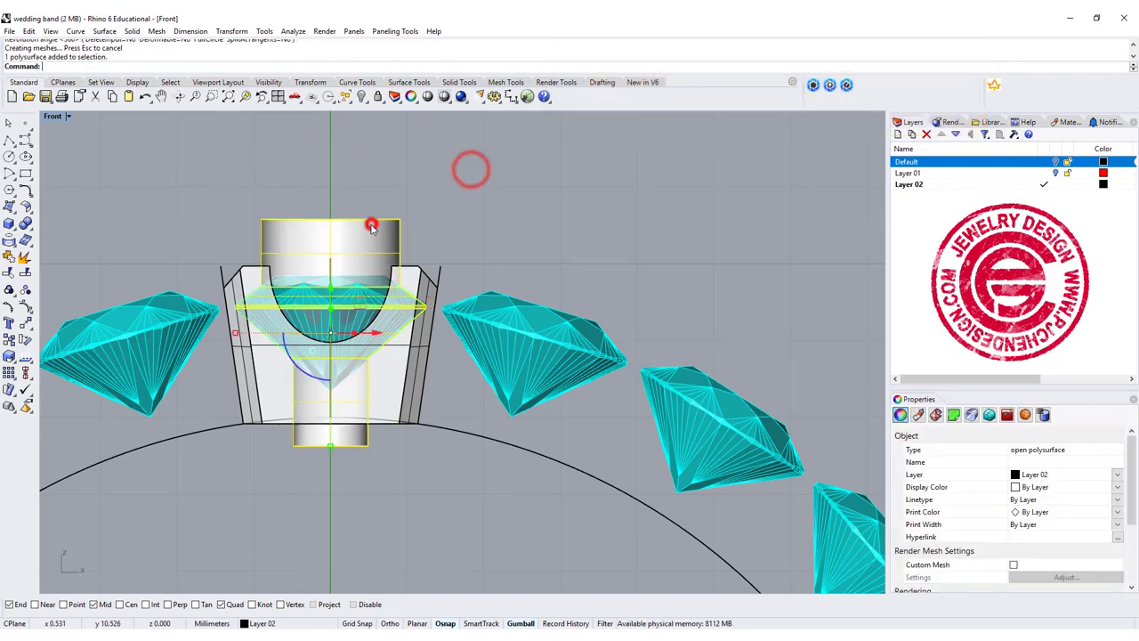
text(Cap)
key(Return)
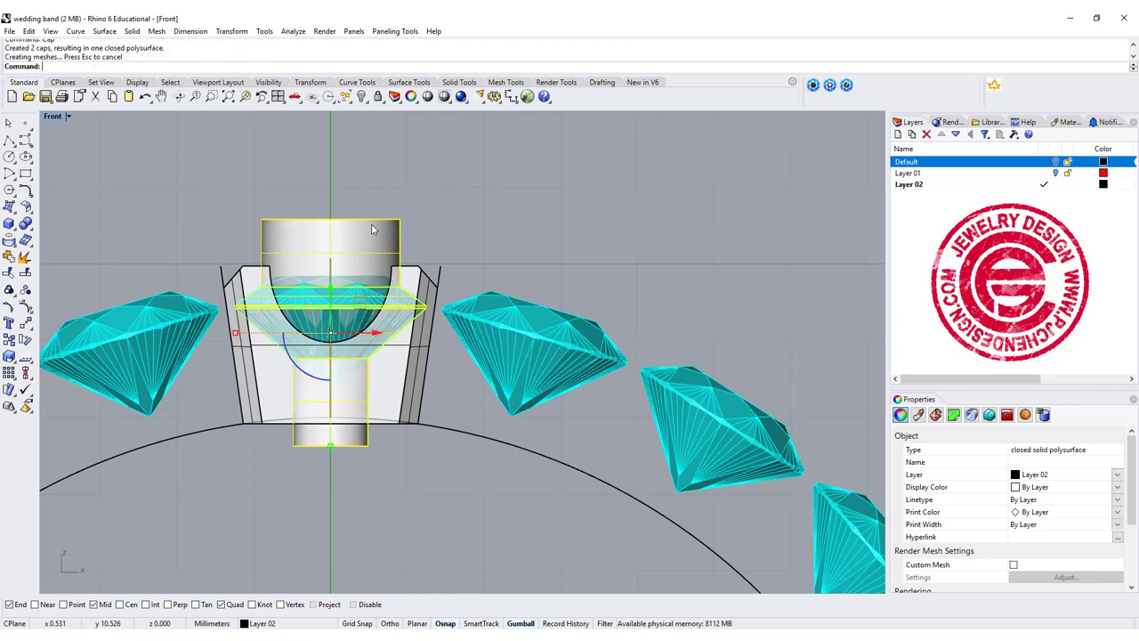
click(427, 171)
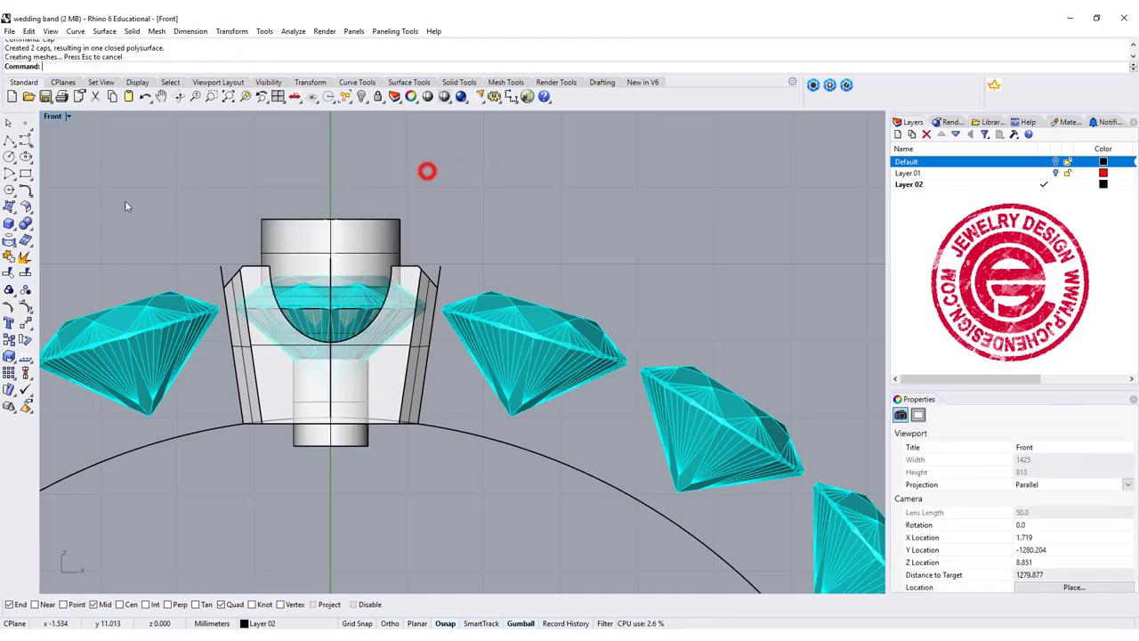
- Subtract the revolved cutter from the notched block with Boolean Difference to cut the stone seat and through hole
double_click(51, 117)
right_drag(659, 223, 599, 229)
click(26, 225)
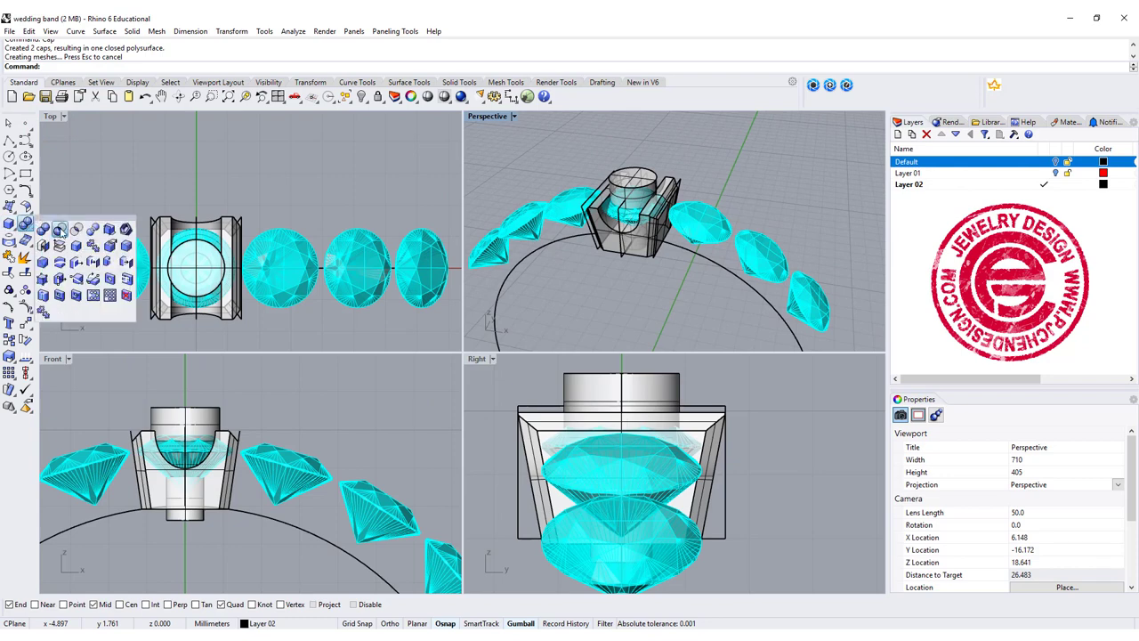
click(61, 230)
click(661, 210)
key(Return)
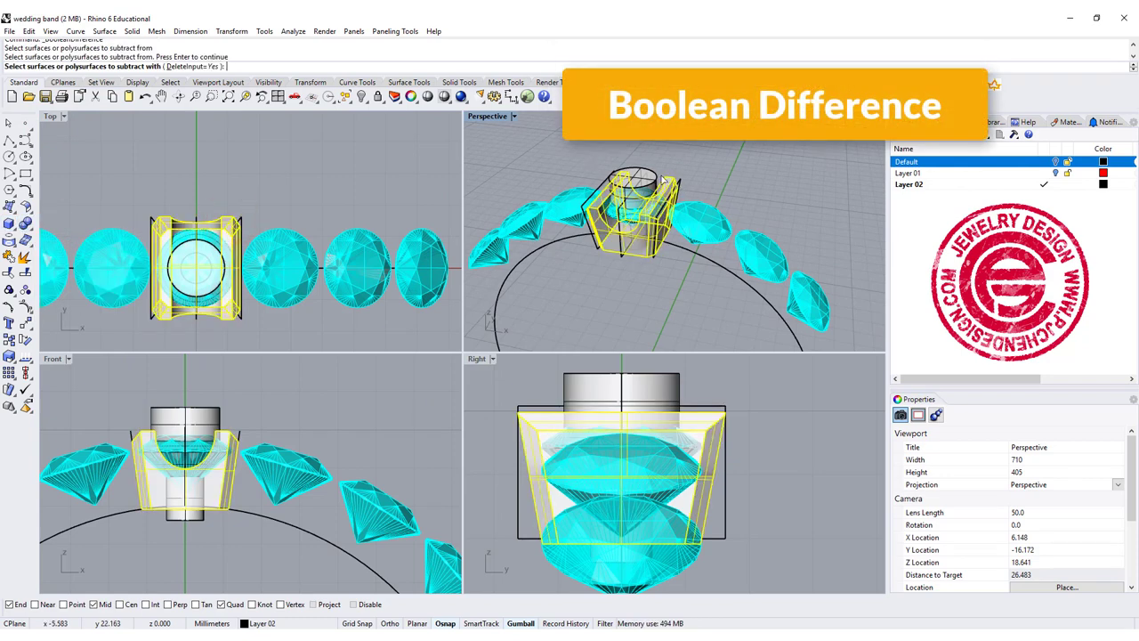
click(651, 169)
key(Return)
- Inspect the seat cut into the block, hiding the centre stone for the check and showing it again
right_drag(637, 248, 641, 183)
scroll(644, 185, down, 6)
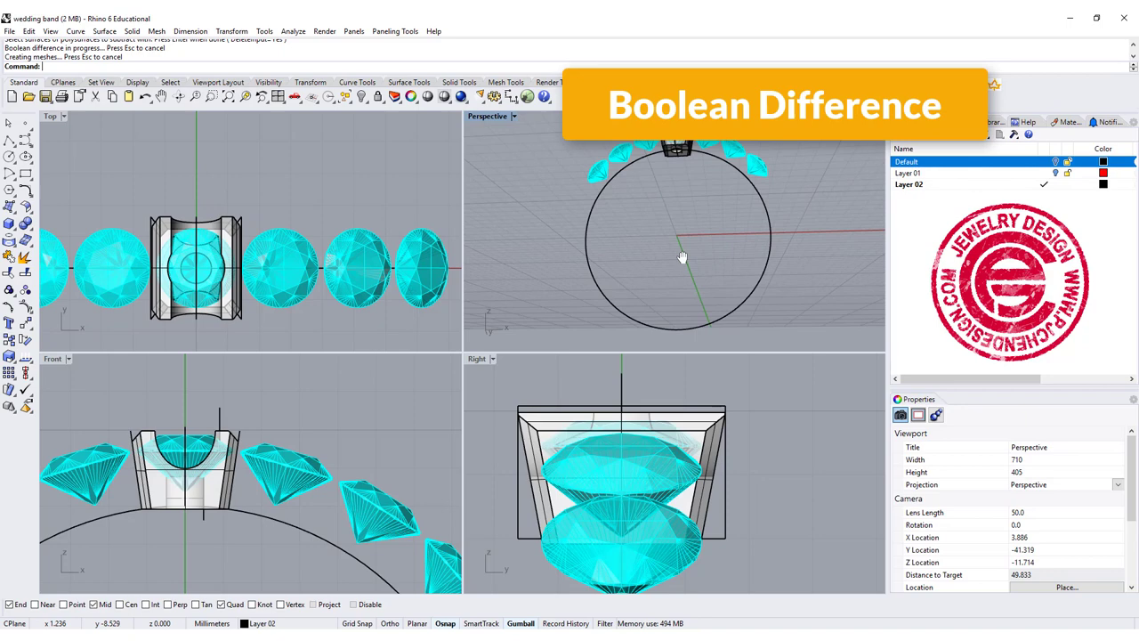
right_drag(681, 259, 623, 323)
scroll(675, 242, up, 6)
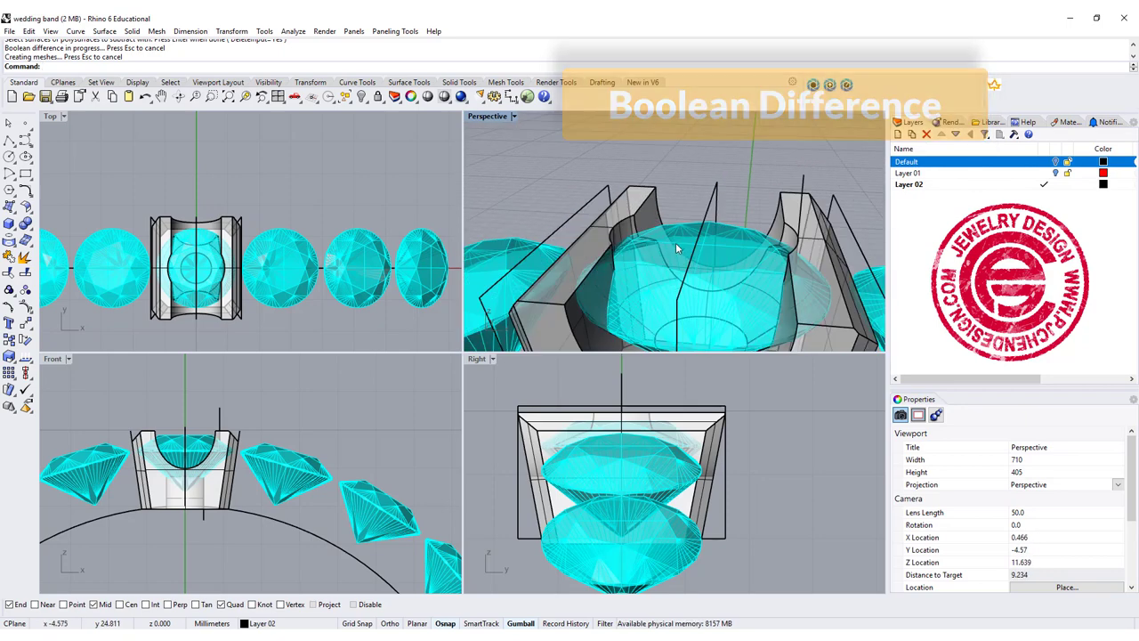
click(730, 230)
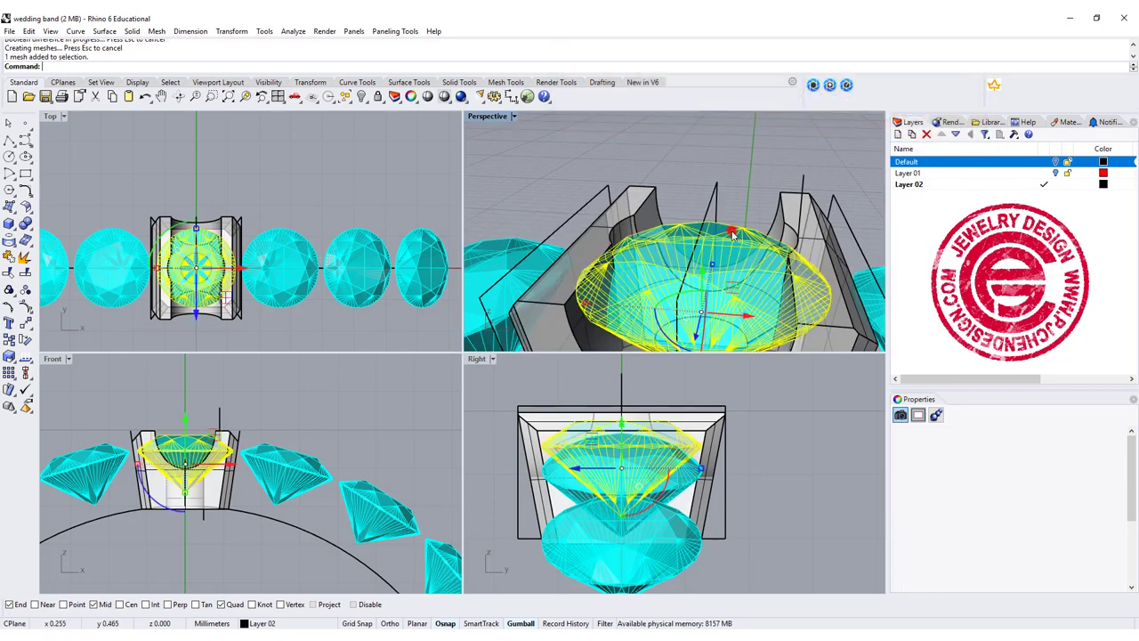
click(361, 98)
scroll(678, 271, down, 9)
right_drag(678, 271, 659, 249)
right_click(362, 99)
- Polar array the setting block in the Front view around the origin with 22 items over 360 degrees
scroll(244, 205, down, 10)
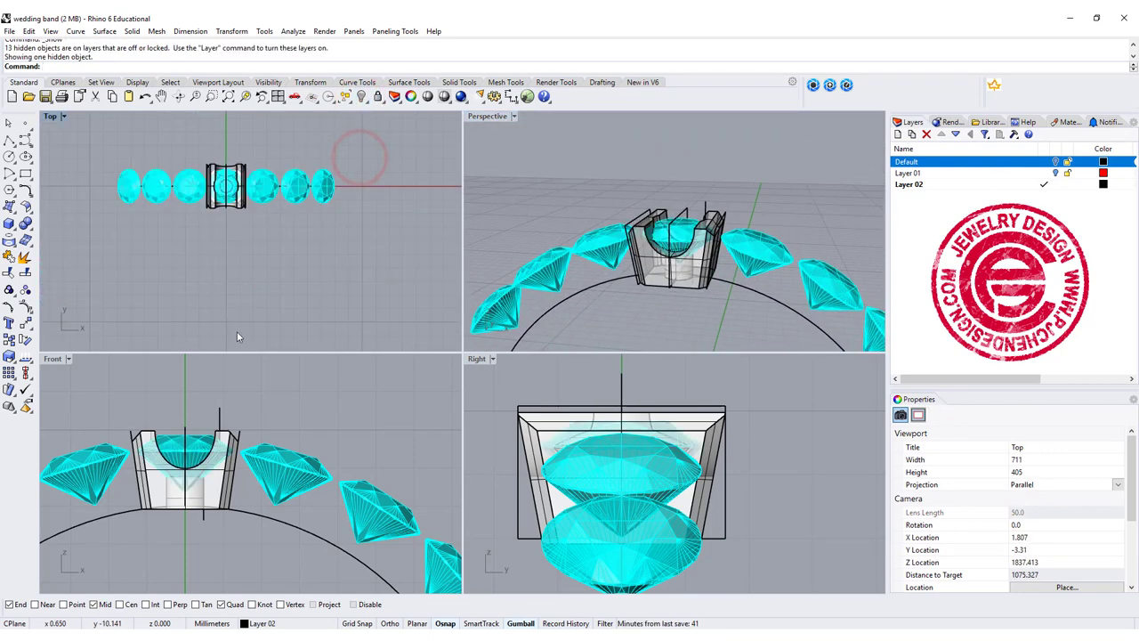
scroll(223, 441, down, 10)
scroll(214, 462, up, 2)
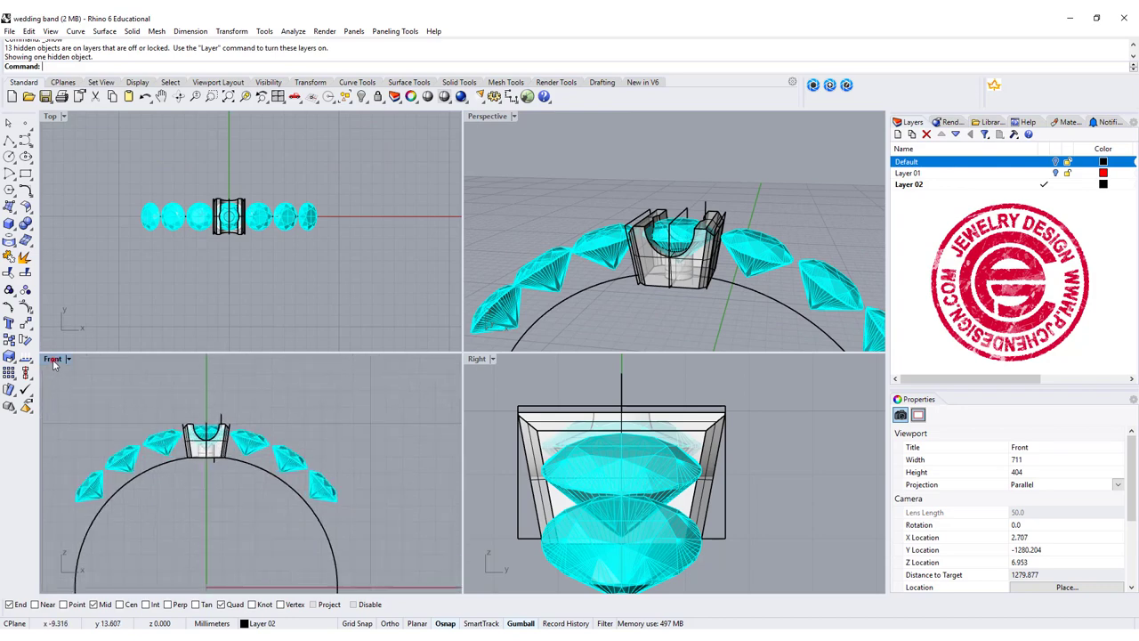
double_click(54, 360)
scroll(51, 356, up, 2)
click(370, 245)
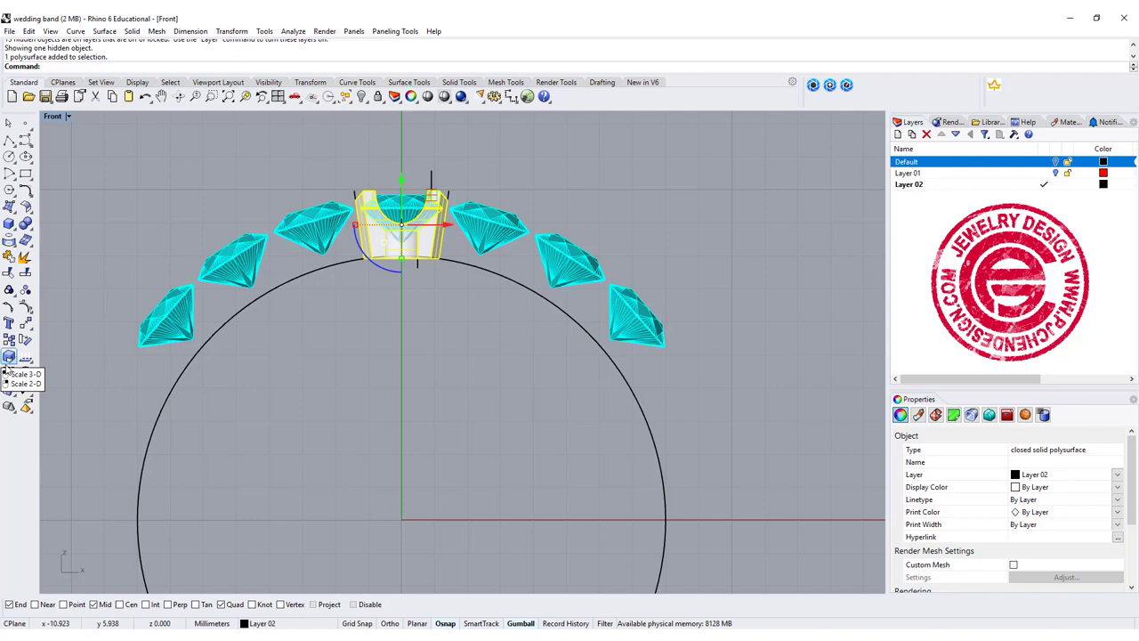
click(9, 372)
click(44, 377)
text(0)
key(Return)
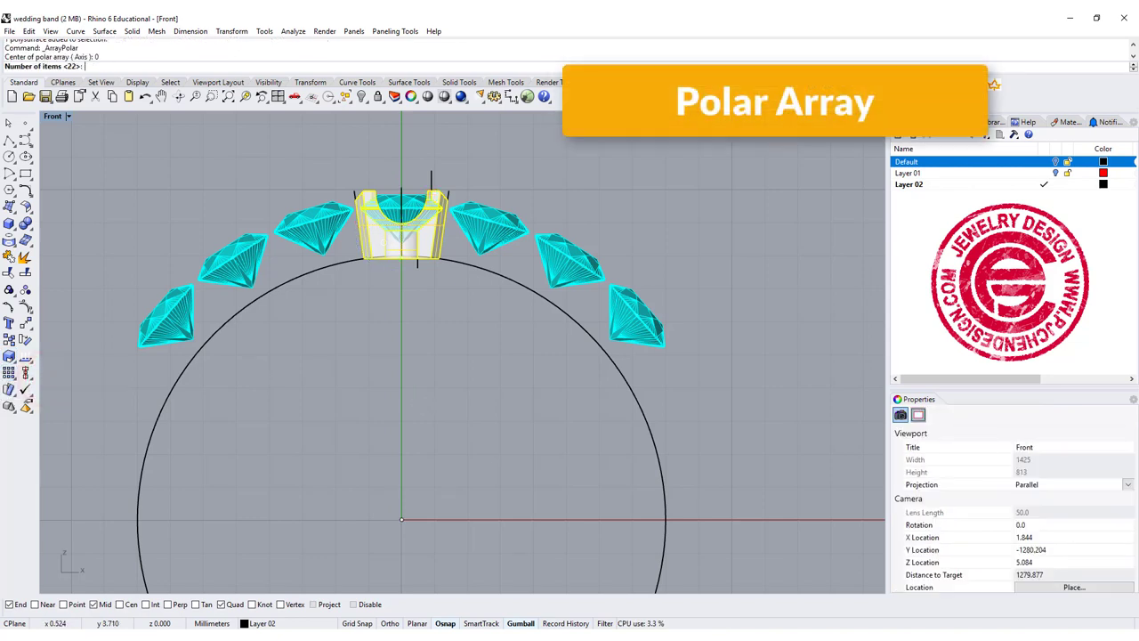
key(Return)
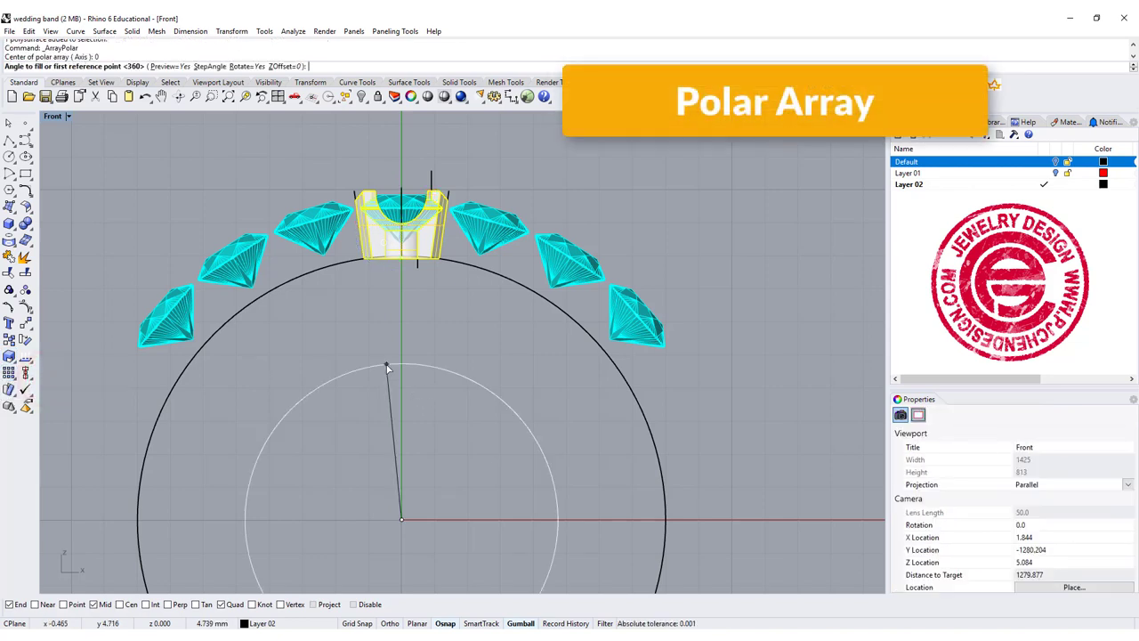
key(Return)
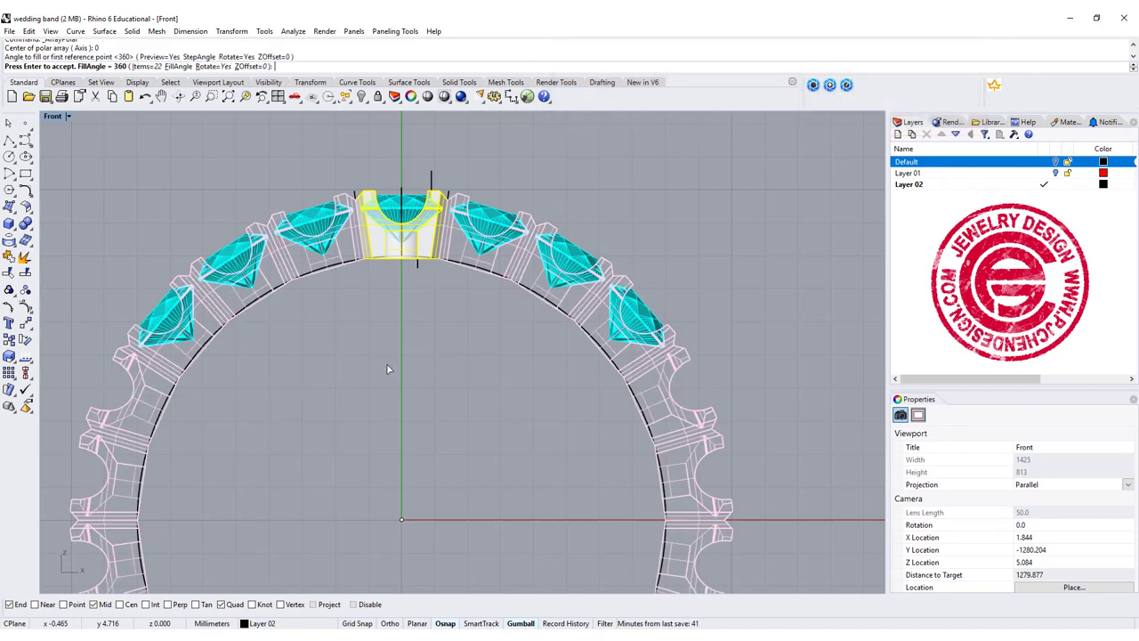
scroll(312, 384, down, 4)
key(Return)
- Delete the 15 arrayed blocks without stones around the lower part of the finger circle, keeping the seven at the stones
right_drag(295, 395, 245, 272)
scroll(222, 261, down, 4)
drag(92, 226, 438, 466)
key(Delete)
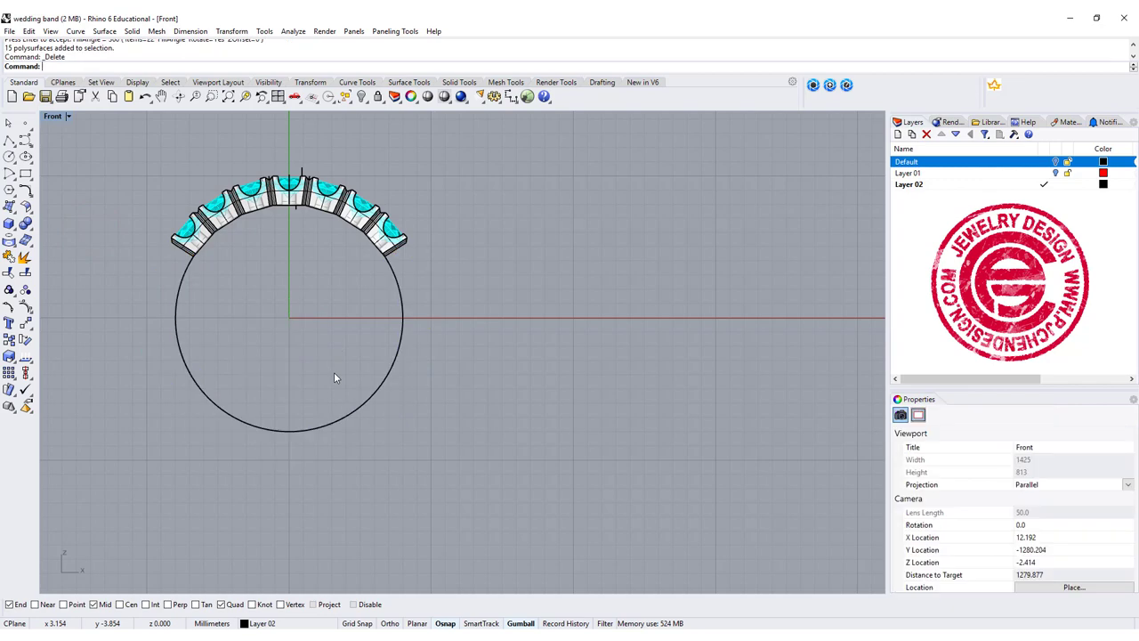
- Join the seven remaining setting blocks into one solid with Boolean Union
right_drag(286, 295, 275, 361)
drag(137, 194, 411, 344)
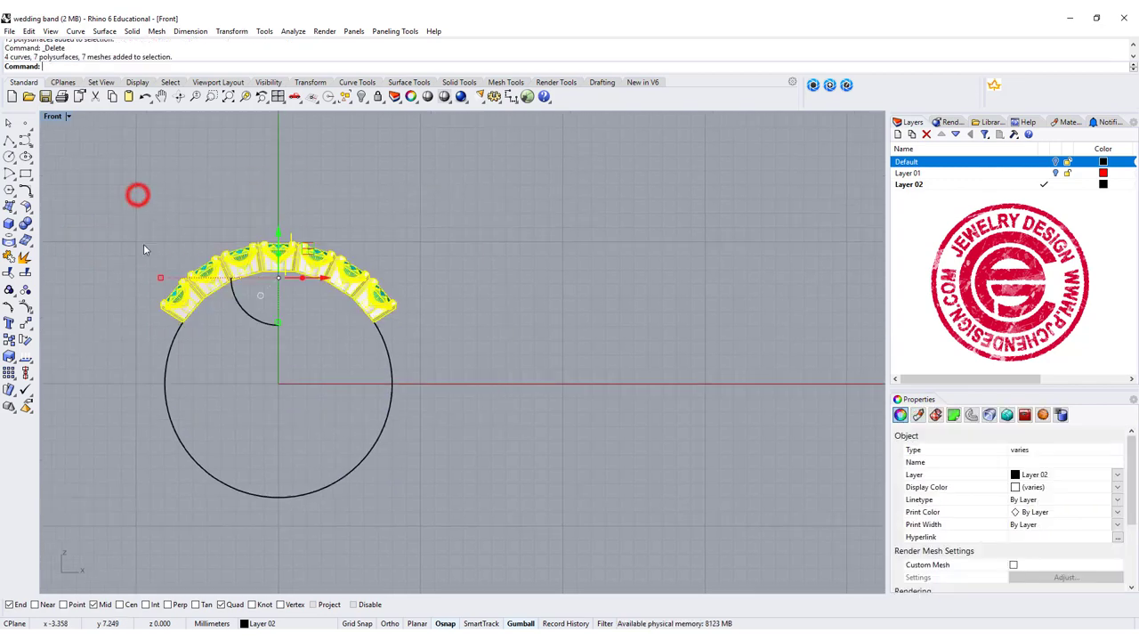
click(26, 222)
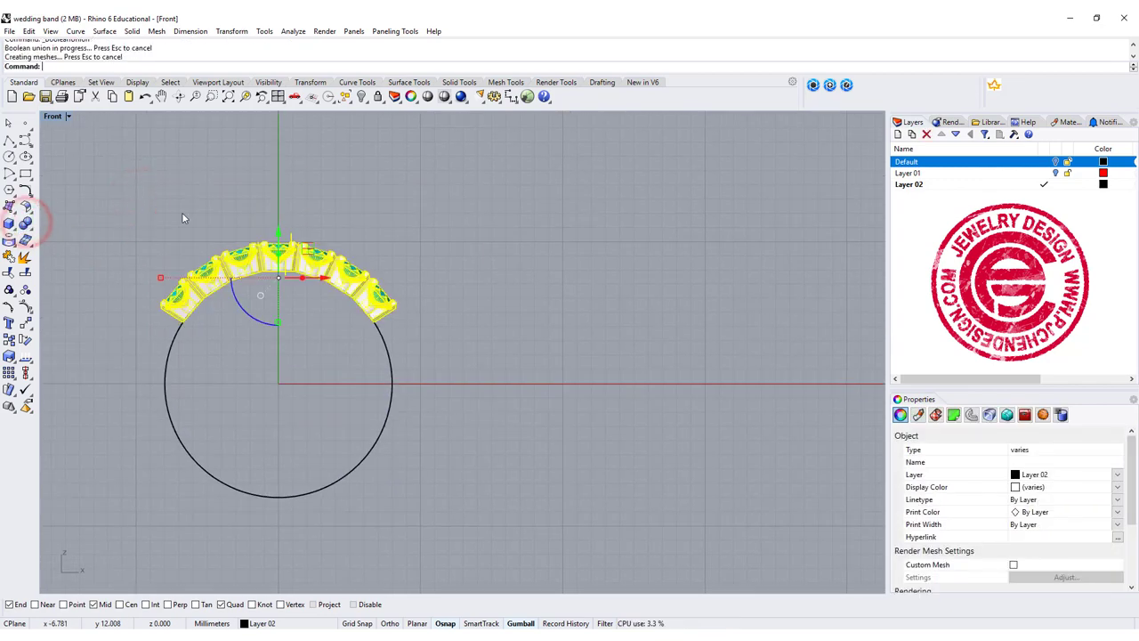
scroll(257, 285, up, 4)
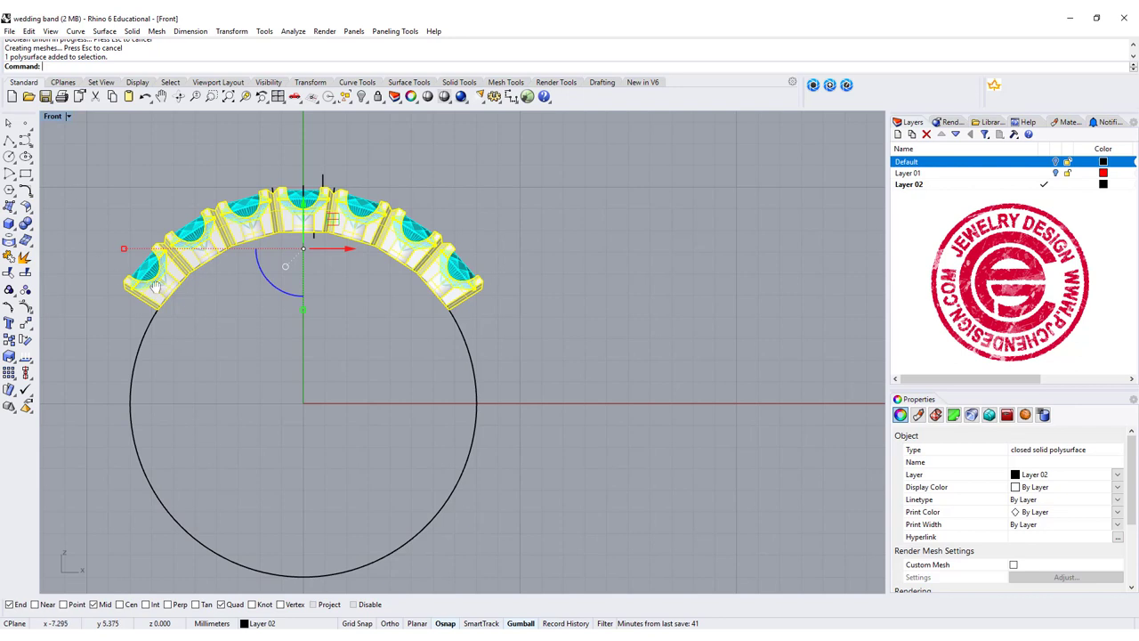
right_drag(155, 285, 141, 263)
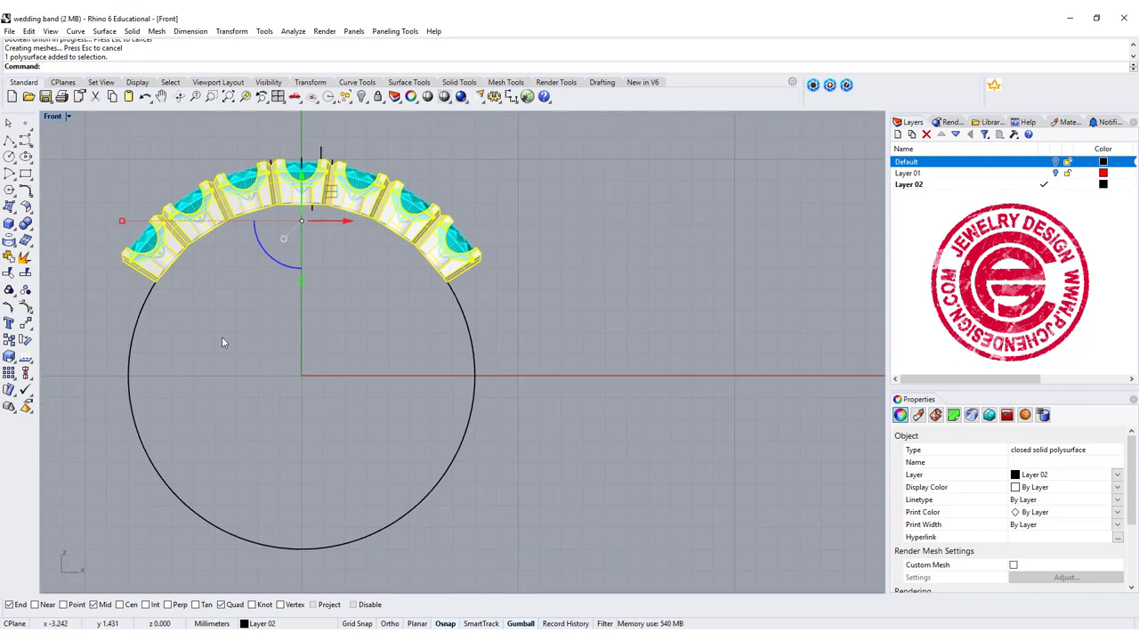
double_click(48, 119)
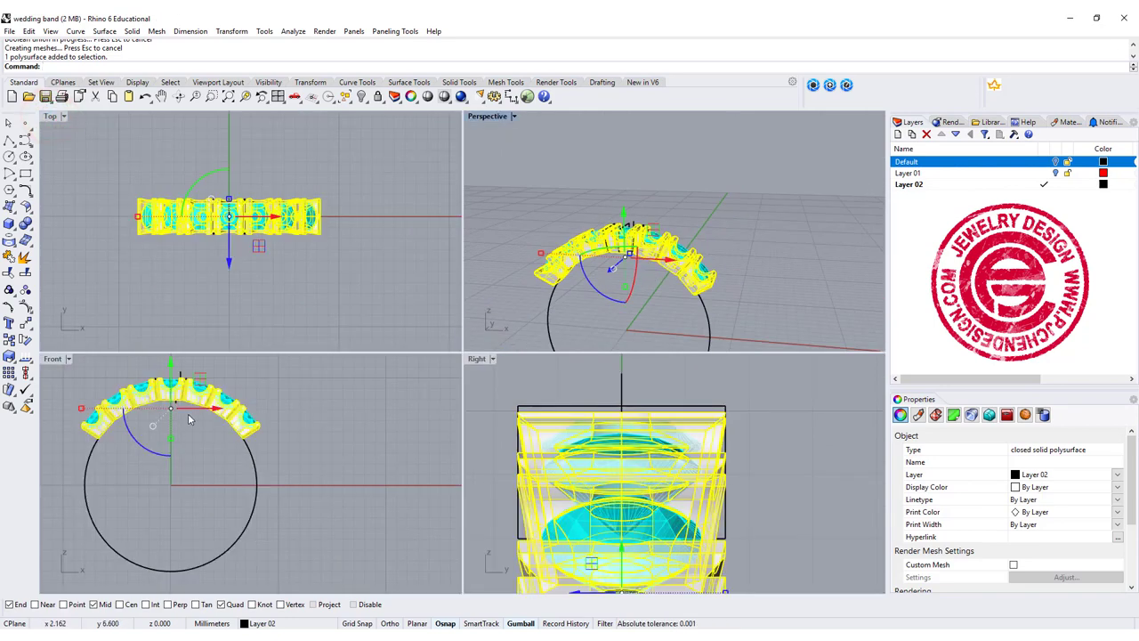
- Rotate a copy of the closed profile curve beside the centre block around the origin to the left end of the setting row
double_click(53, 359)
scroll(267, 247, up, 3)
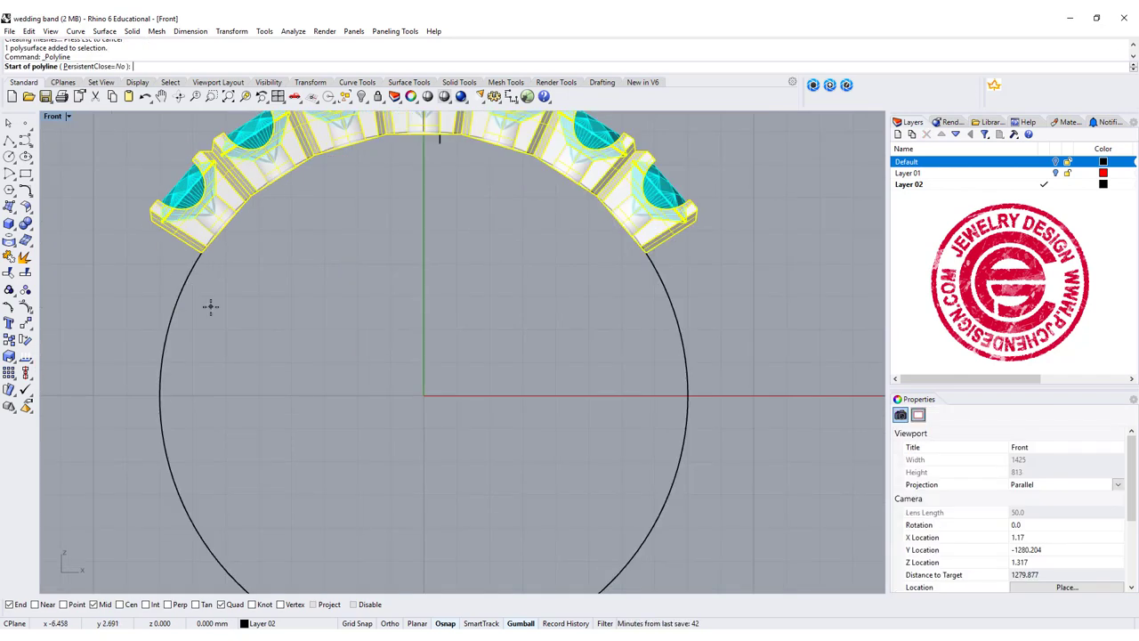
key(Escape)
key(Escape)
scroll(389, 187, up, 2)
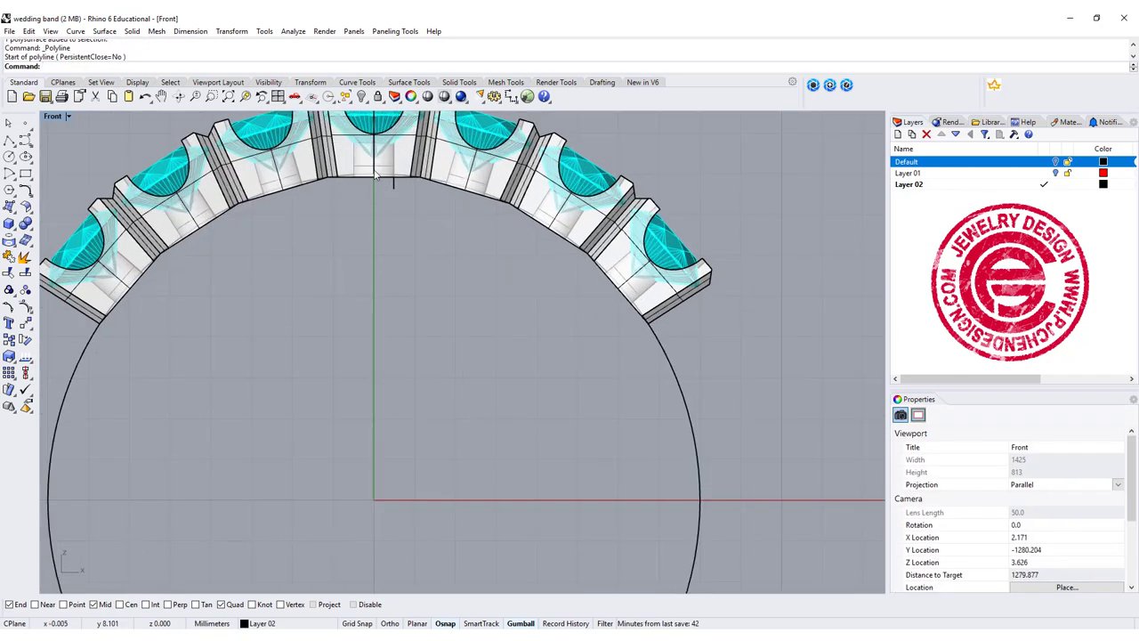
click(375, 175)
click(408, 202)
scroll(326, 219, down, 5)
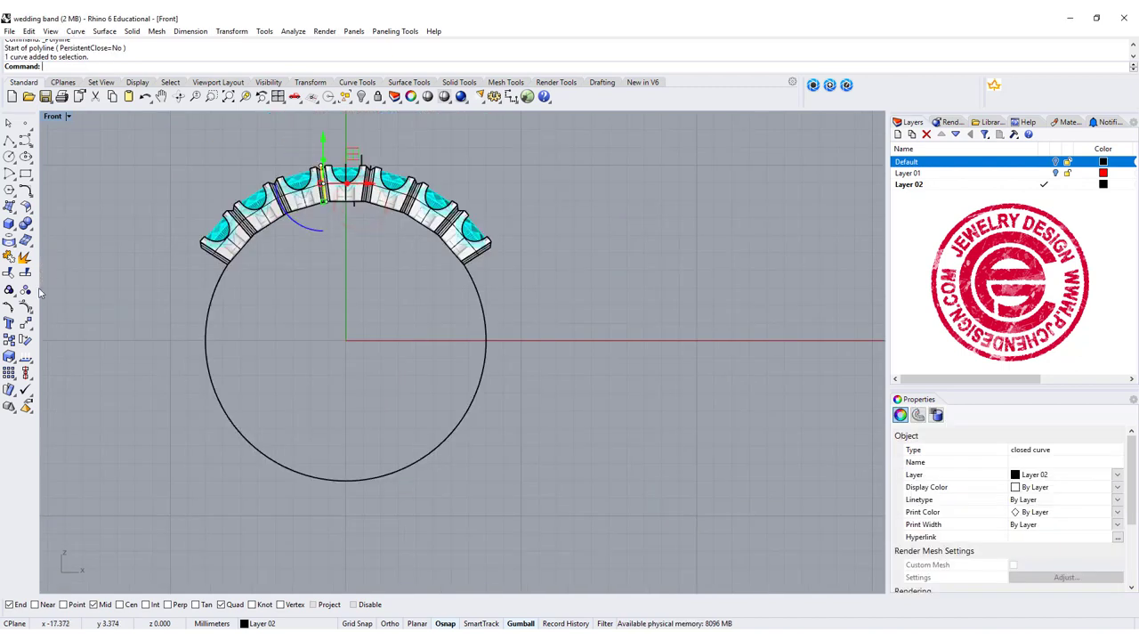
click(25, 337)
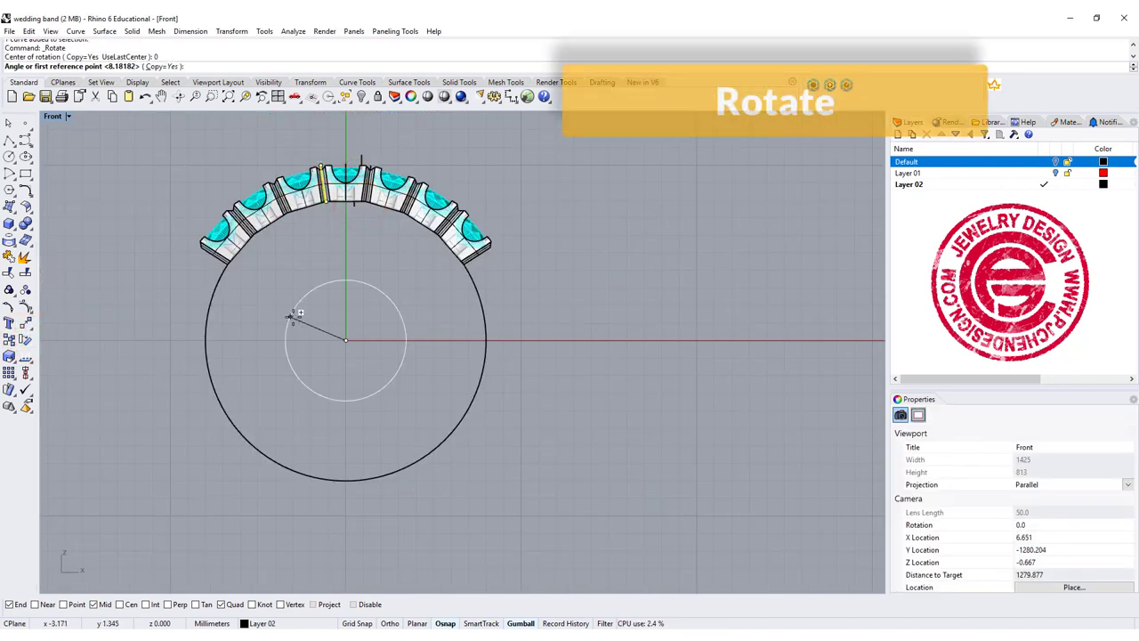
text(0)
key(Return)
click(325, 201)
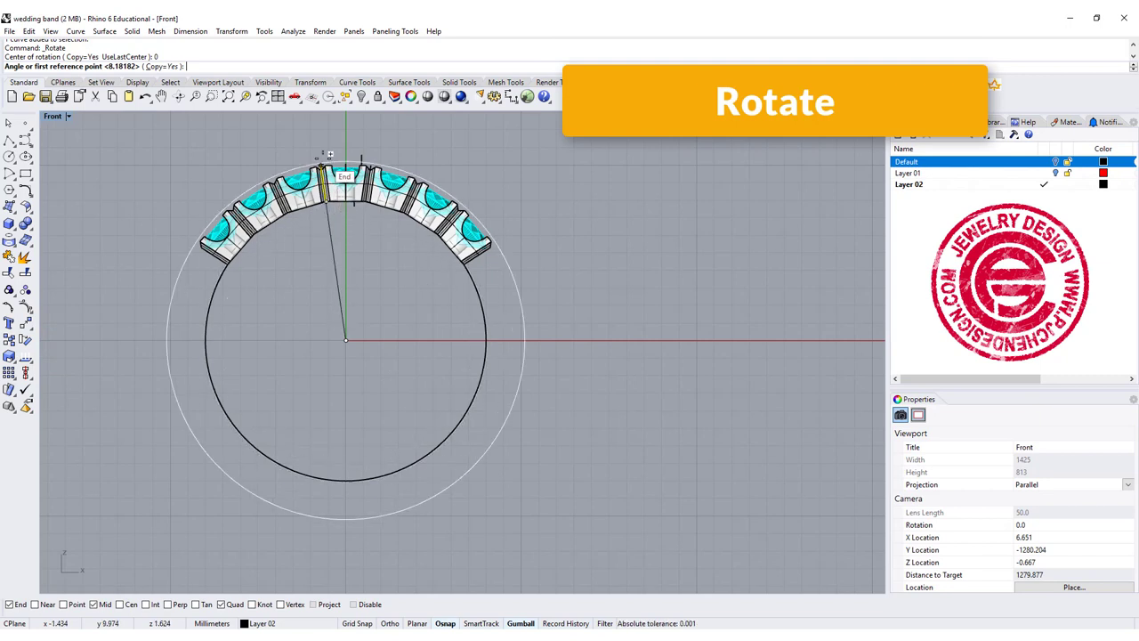
click(227, 266)
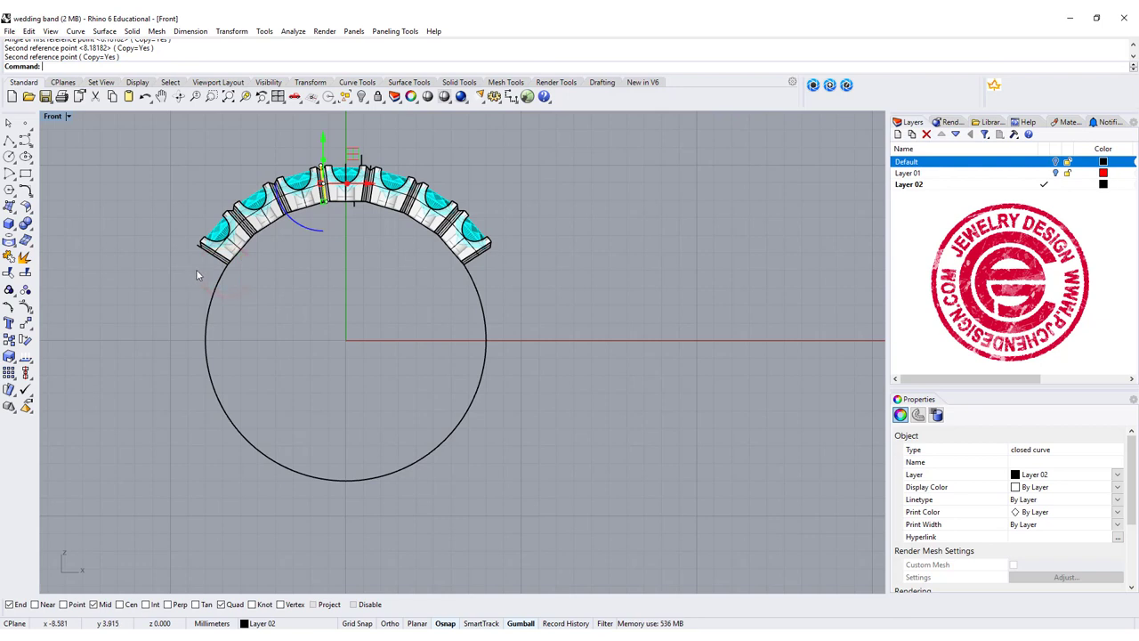
- Mirror the rotated profile curve across the vertical axis through the origin to the right end of the setting row
scroll(198, 267, up, 3)
click(202, 238)
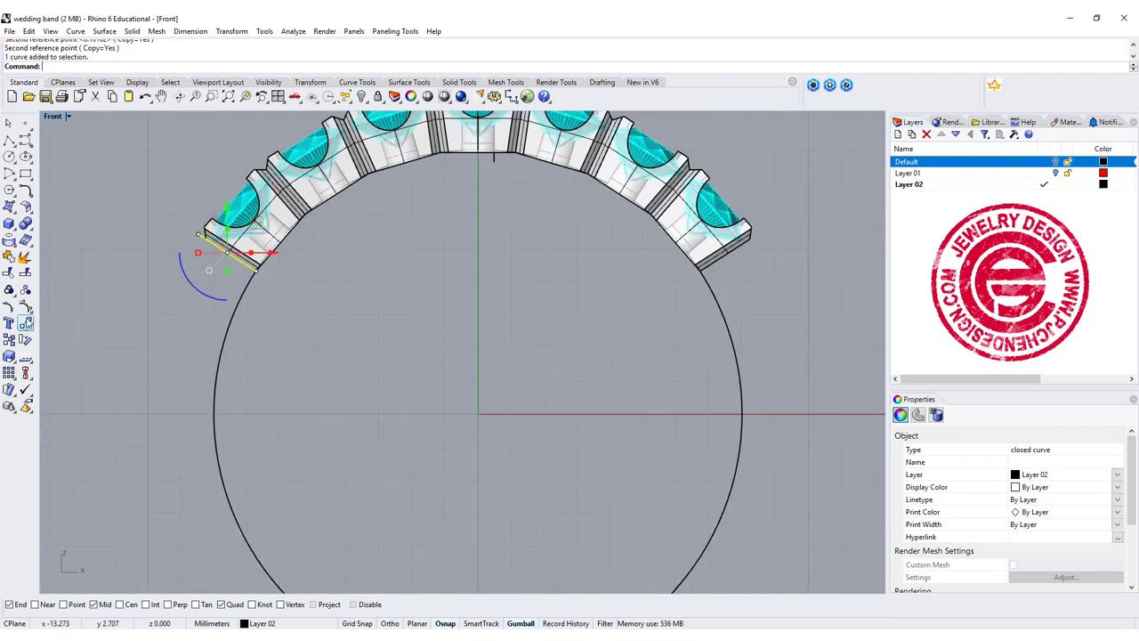
click(25, 323)
click(127, 328)
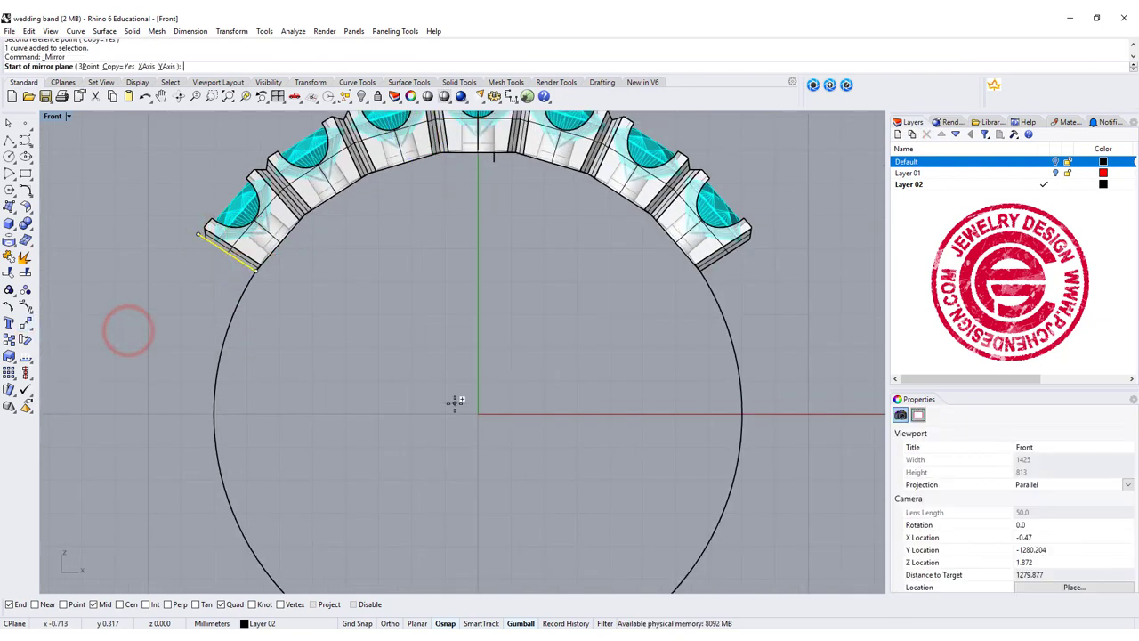
shift+click(757, 237)
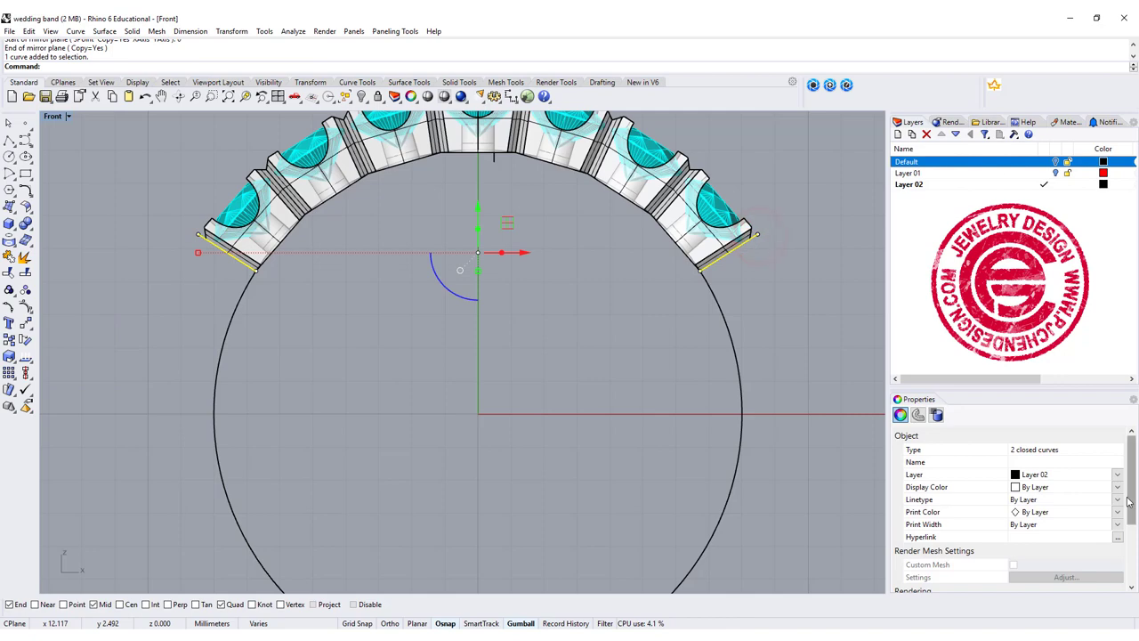
- Set the display color of the two end profile curves to red and check them in the Perspective view
click(1116, 488)
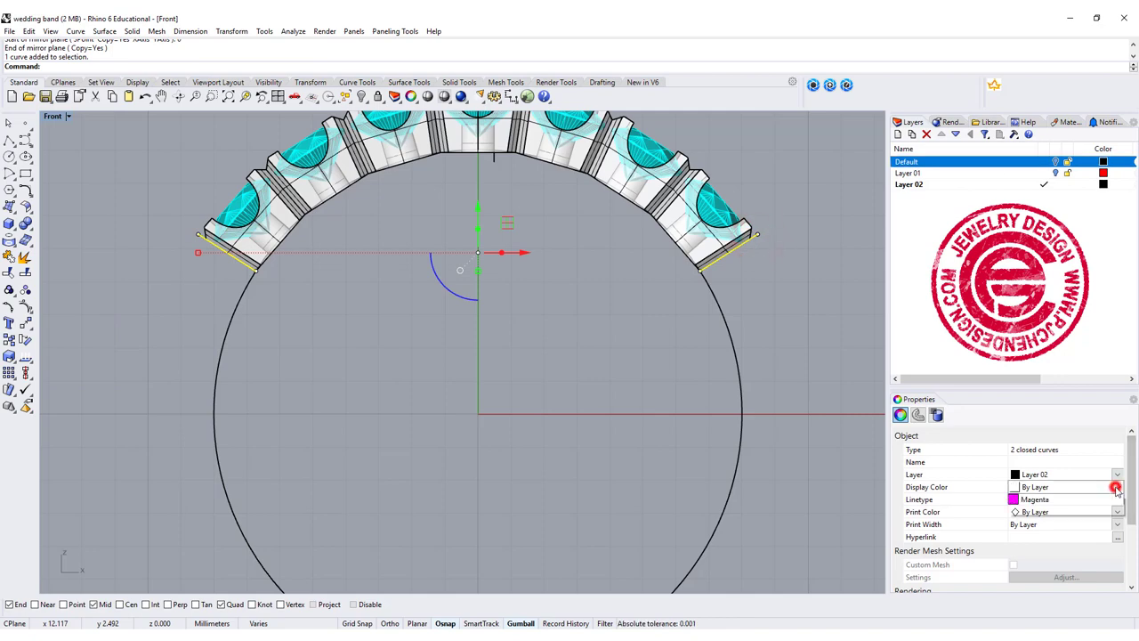
click(1029, 539)
click(494, 359)
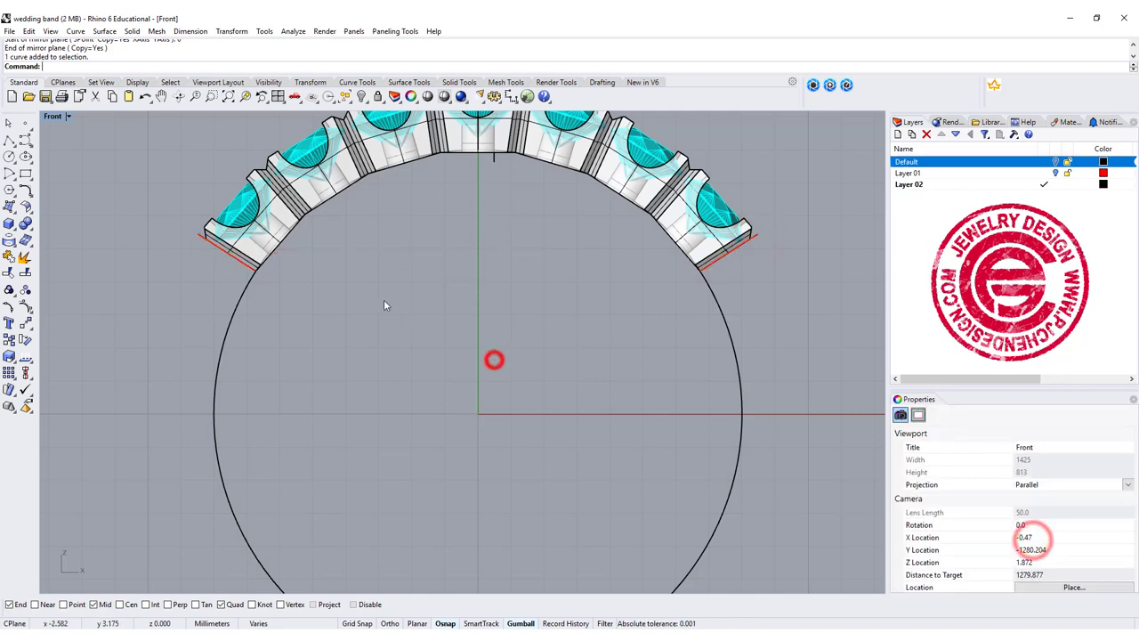
scroll(386, 304, down, 6)
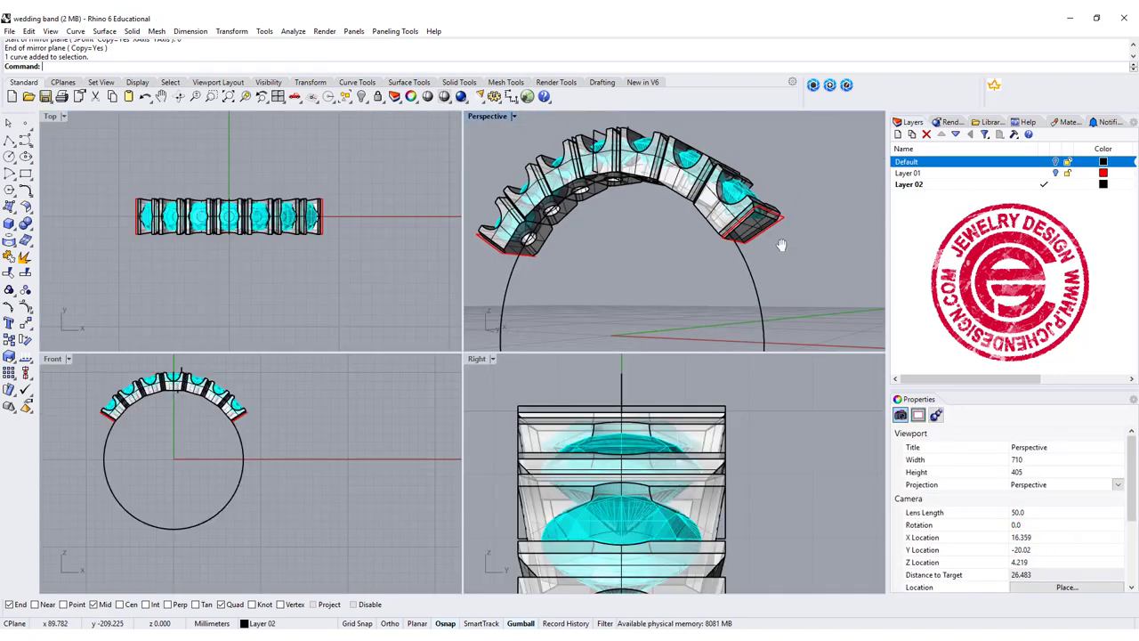
right_drag(782, 246, 781, 326)
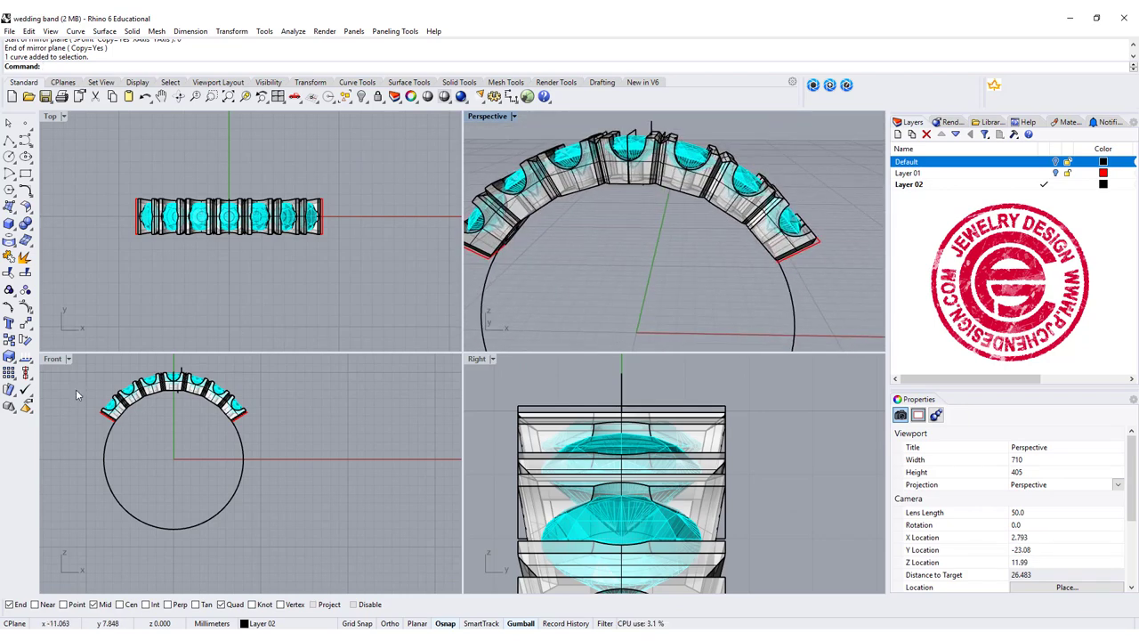
- Sweep the two red profile curves along the finger circle with Sweep 1 Rail to form the lower shank
click(53, 359)
double_click(53, 358)
click(105, 32)
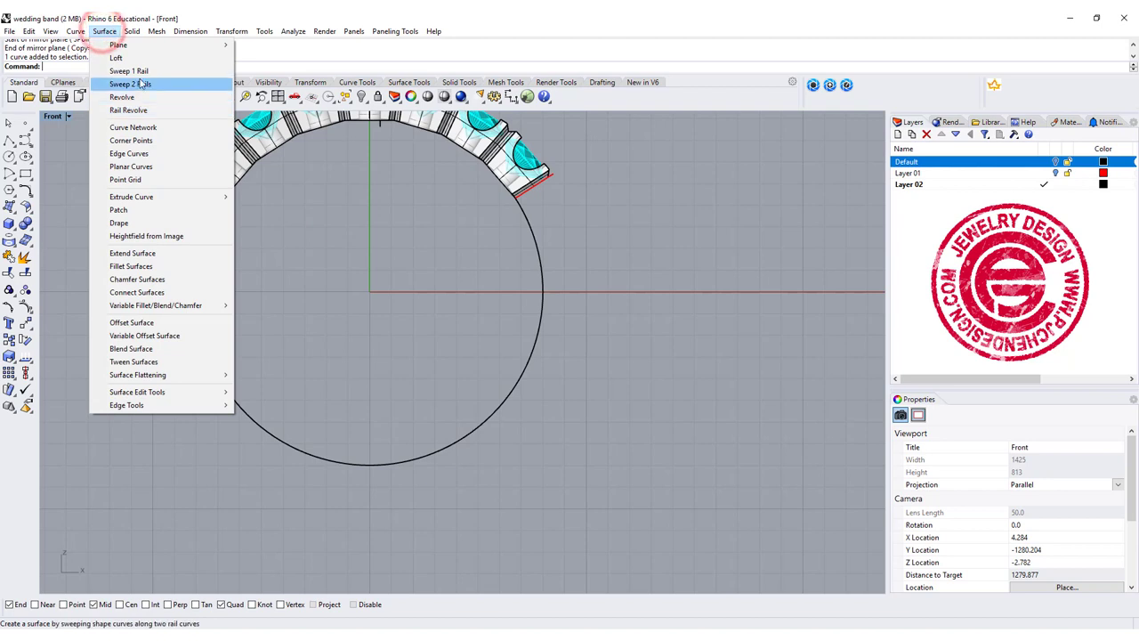
click(129, 70)
click(206, 214)
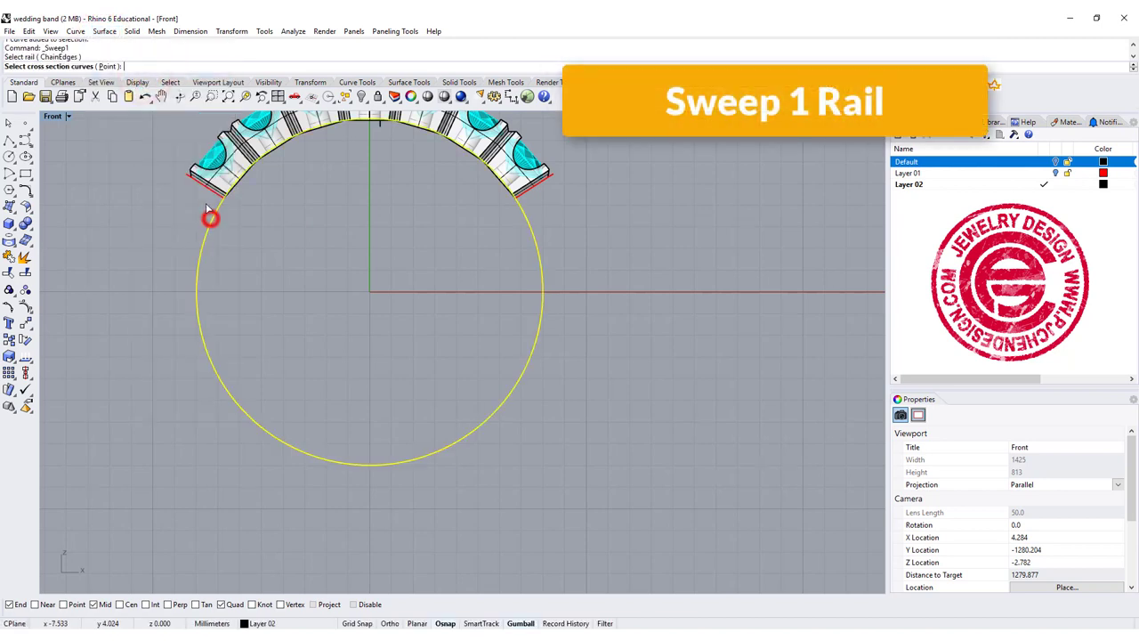
click(189, 171)
click(552, 173)
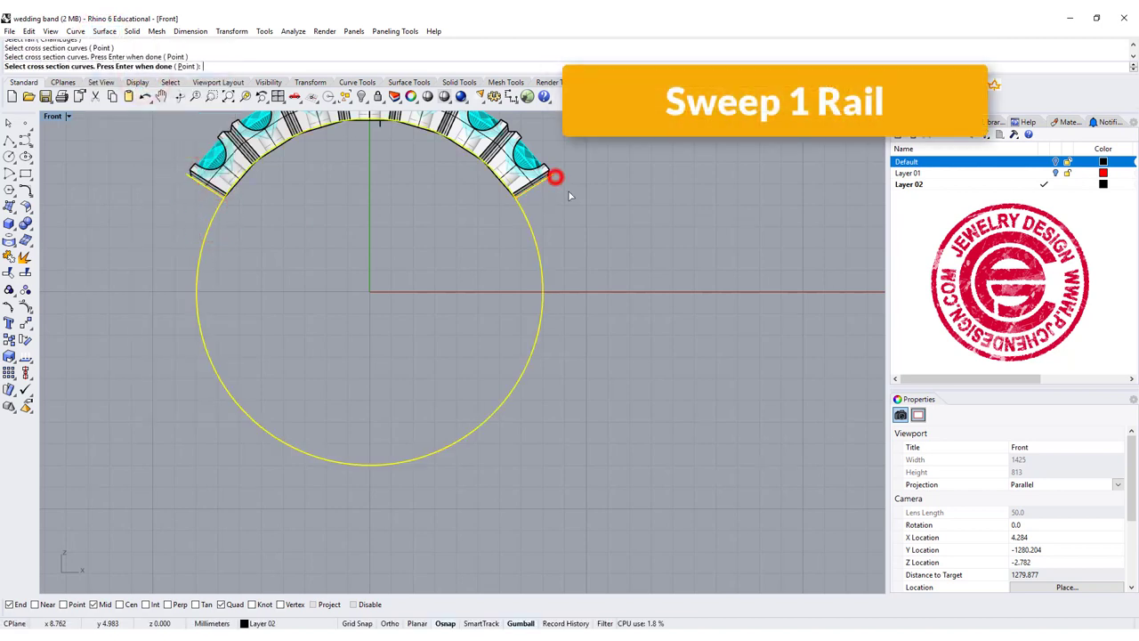
key(Return)
key(Return)
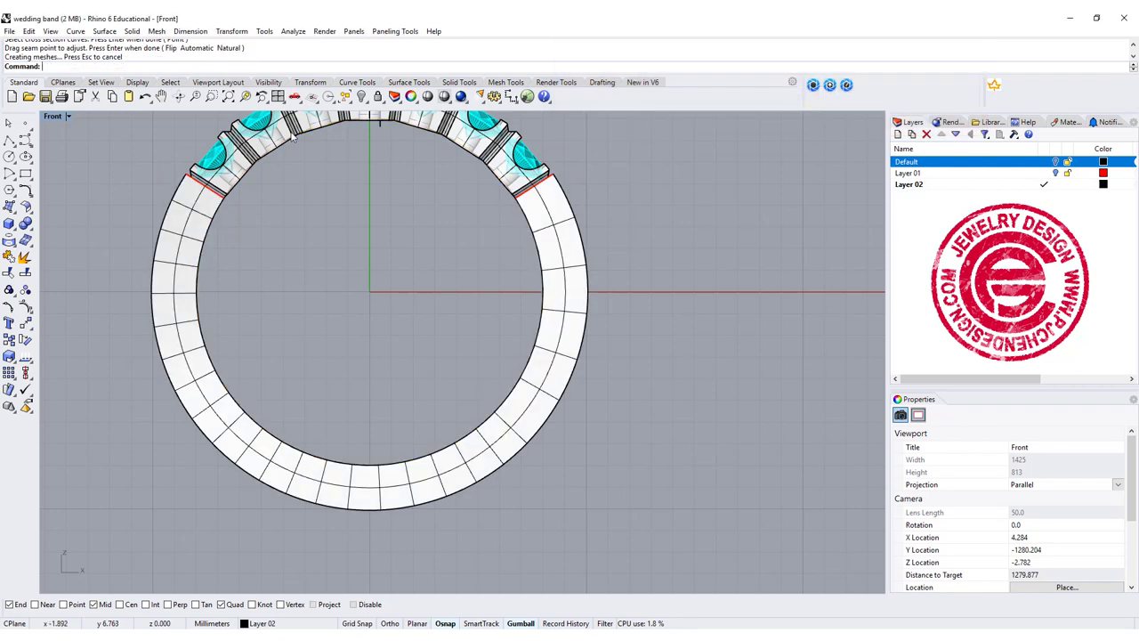
- Draw a line about 12 mm long from the origin across the upper-left part of the shank, just below the red profile
right_drag(461, 291, 449, 308)
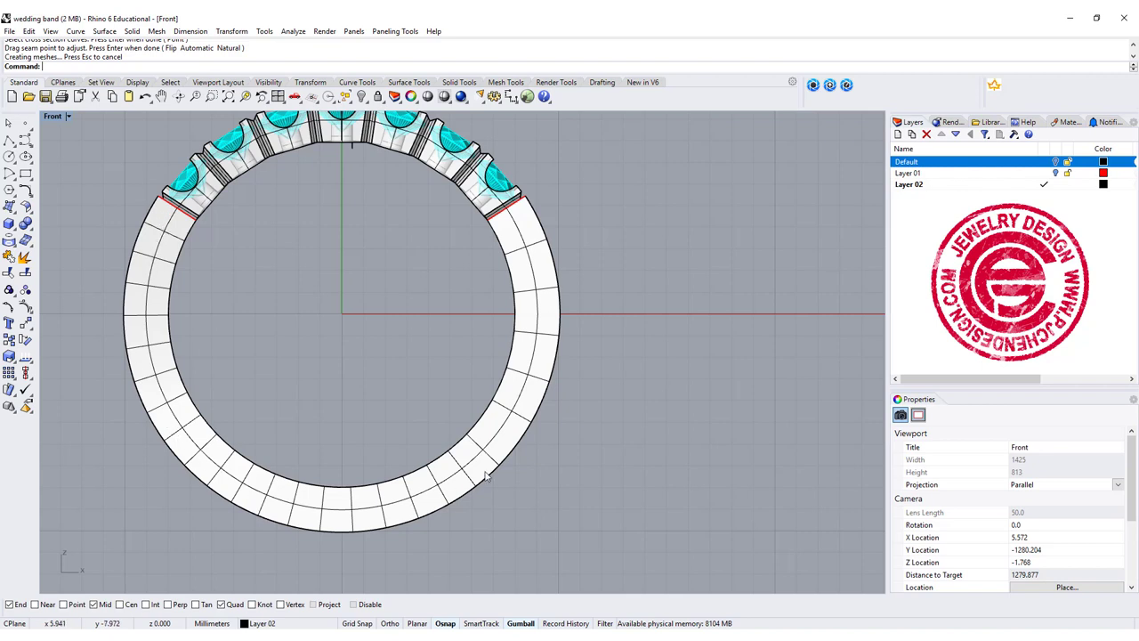
click(8, 141)
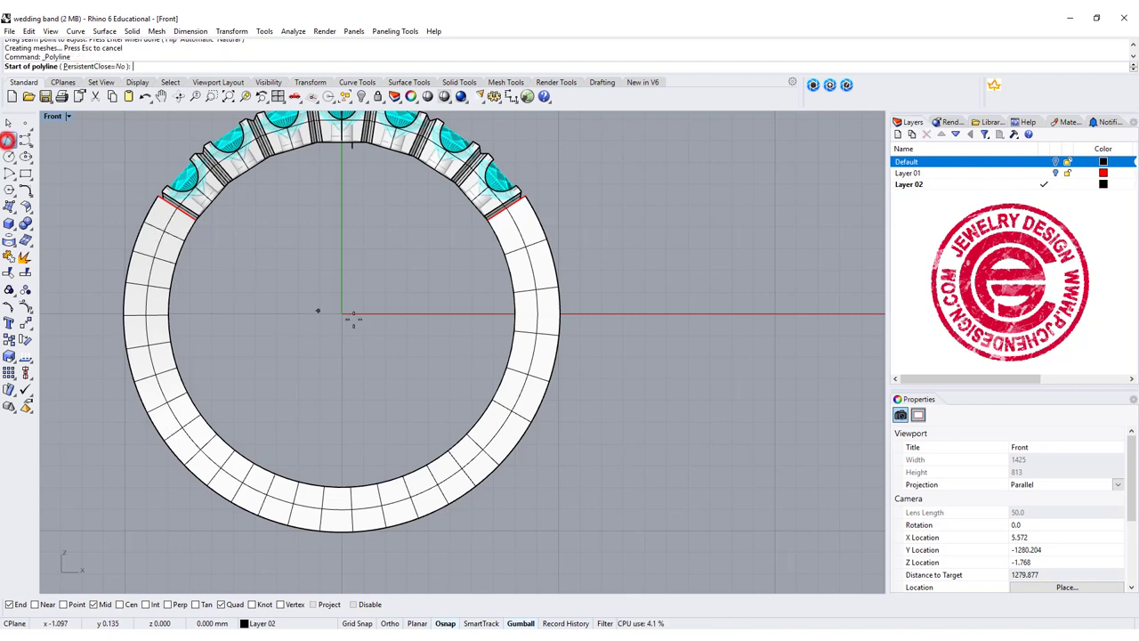
text(0)
key(Return)
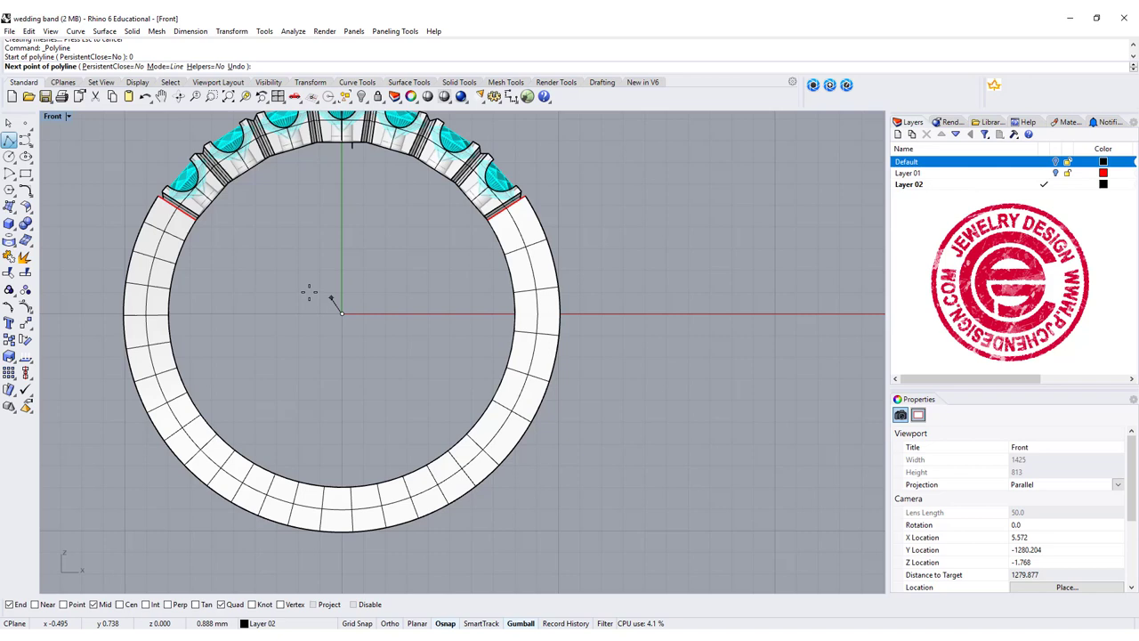
click(111, 195)
key(Return)
- Mirror the slanted line across the vertical axis through the origin to the right side of the shank
click(261, 267)
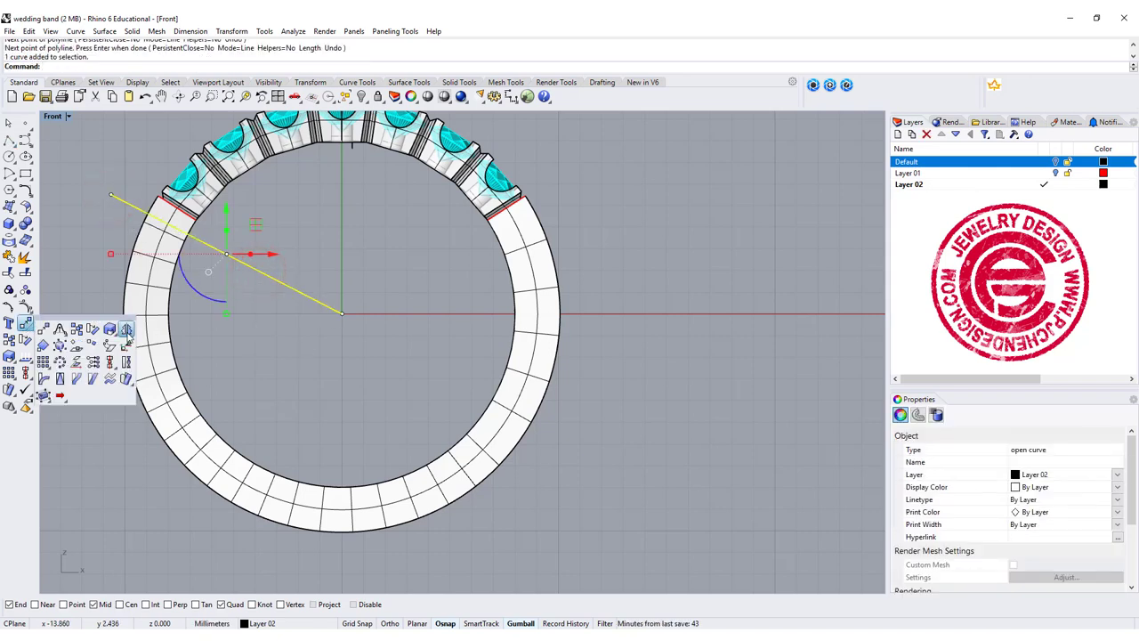
click(126, 331)
click(342, 312)
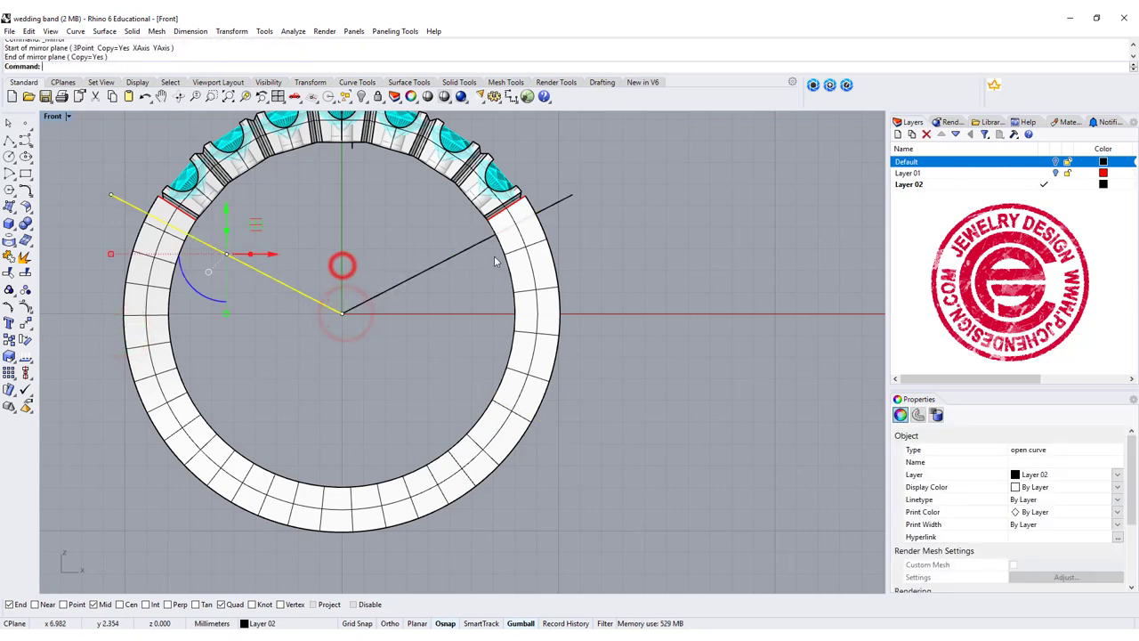
- Trim away the lower shank with the two slanted lines, keeping the short pieces at both ends of the setting row
click(461, 250)
click(8, 271)
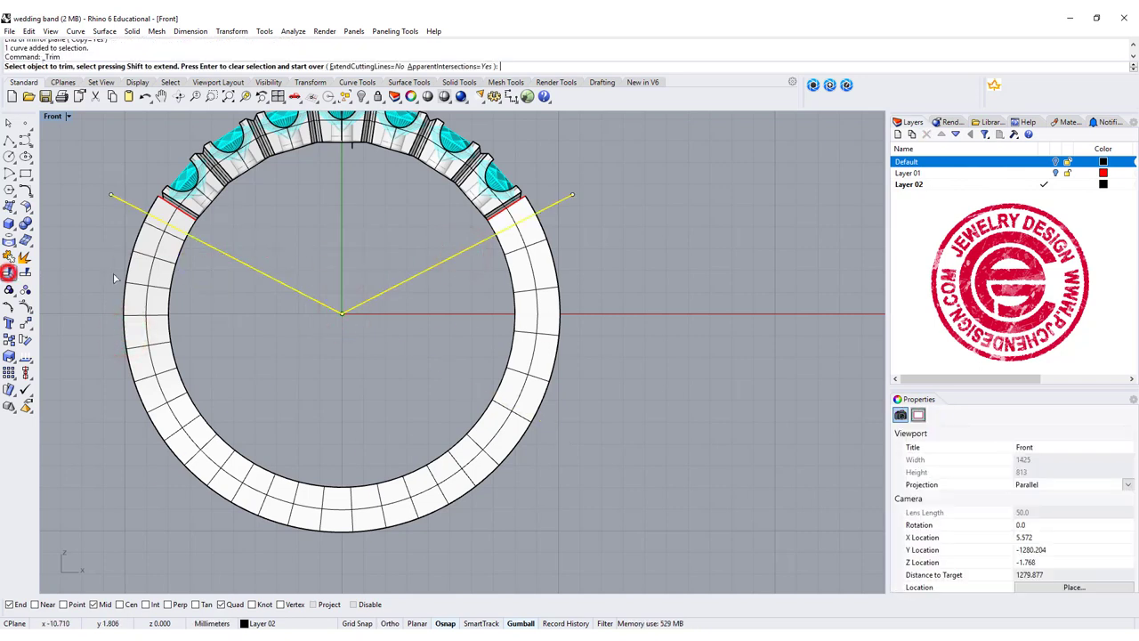
click(145, 269)
key(Return)
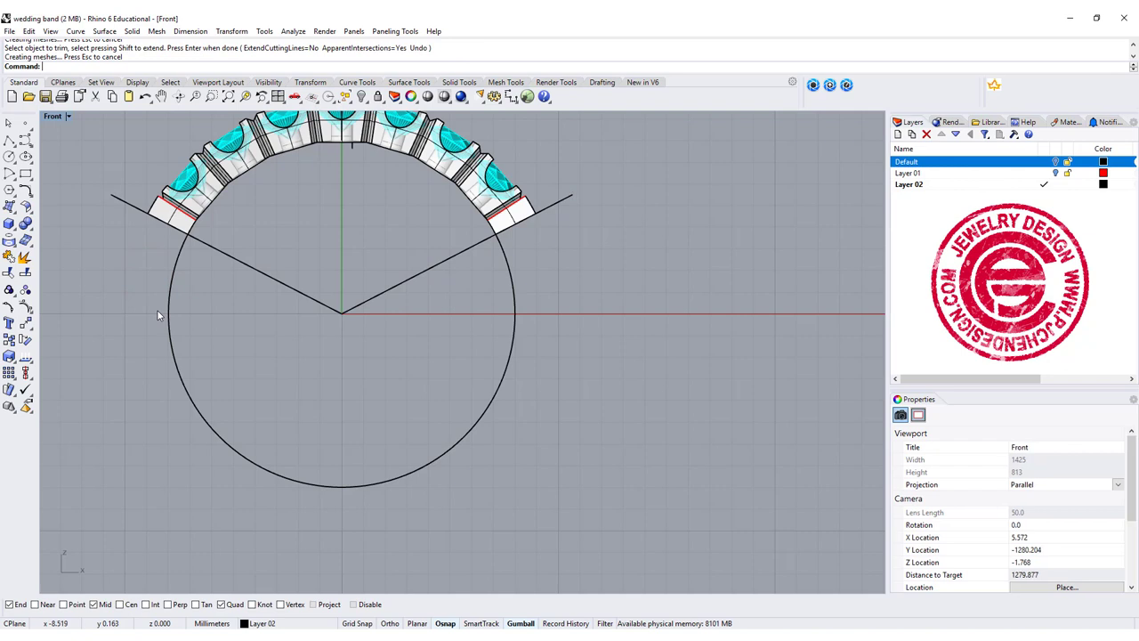
- Draw a lower half-circle arc centred on the origin with a radius of about 9.3 mm, outside the finger circle
click(7, 173)
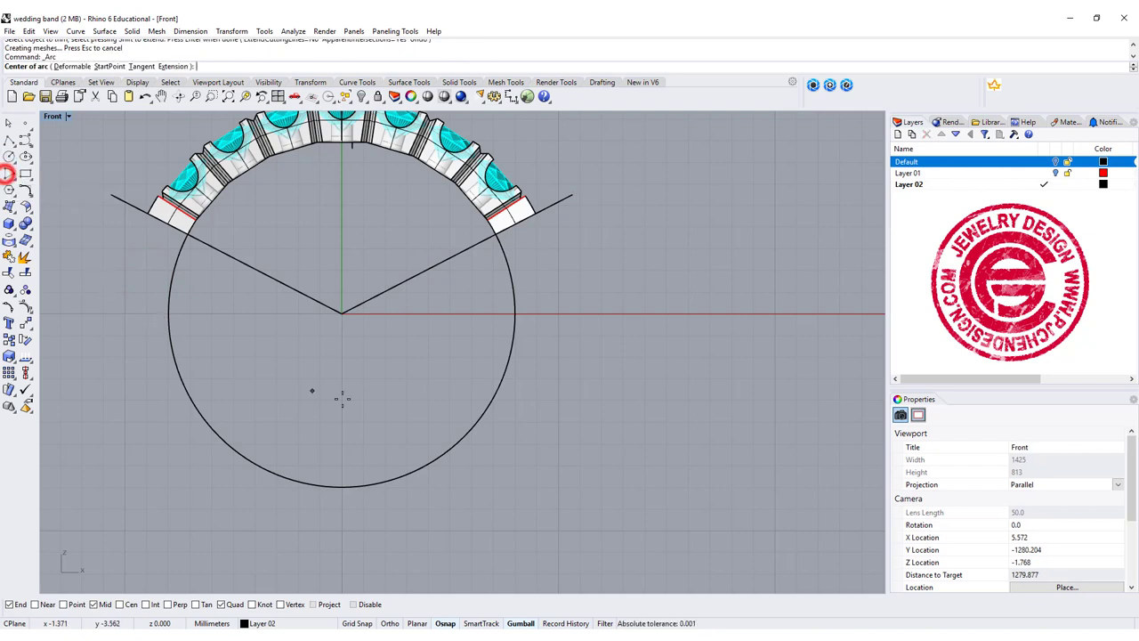
text(0)
key(Return)
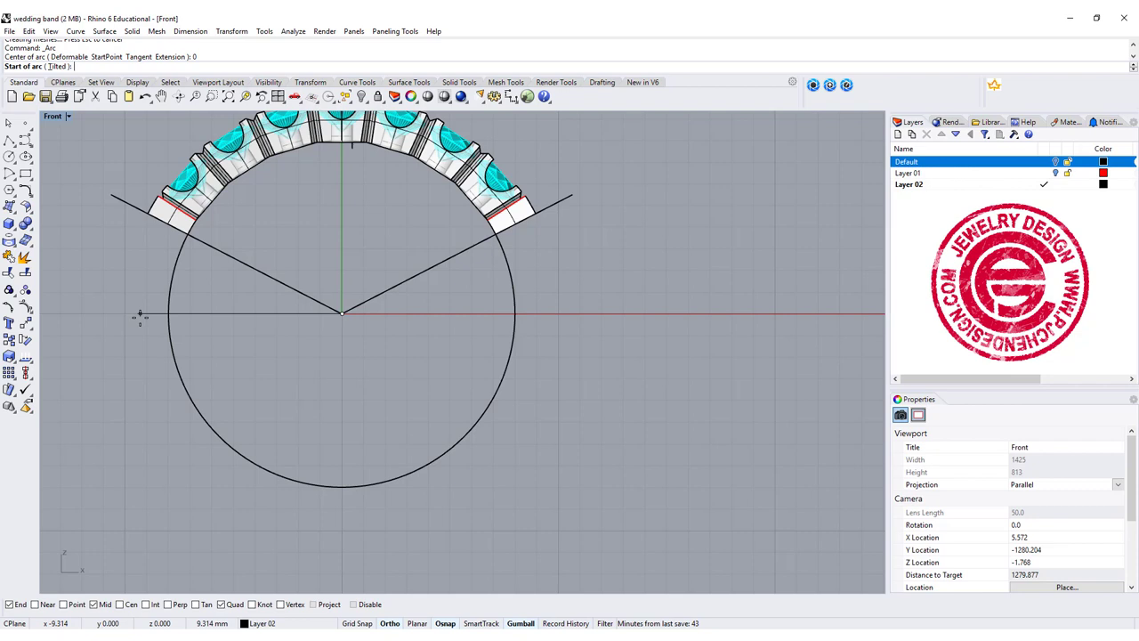
click(139, 316)
click(549, 346)
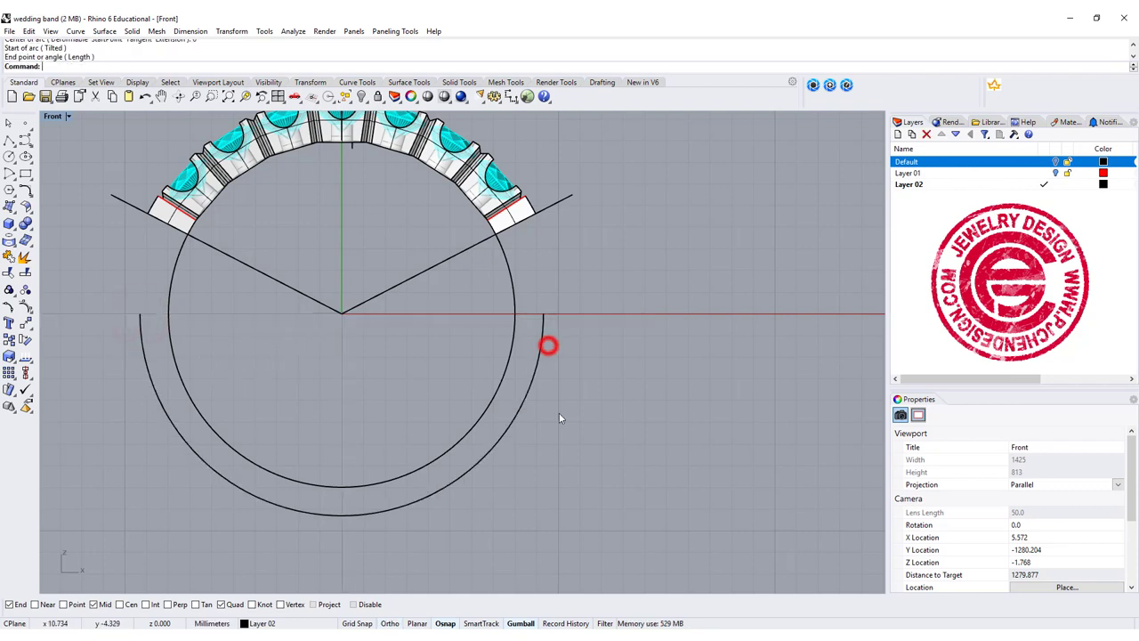
- Draw a short vertical line upward from the outer lower corner of the left shank piece
scroll(152, 223, up, 4)
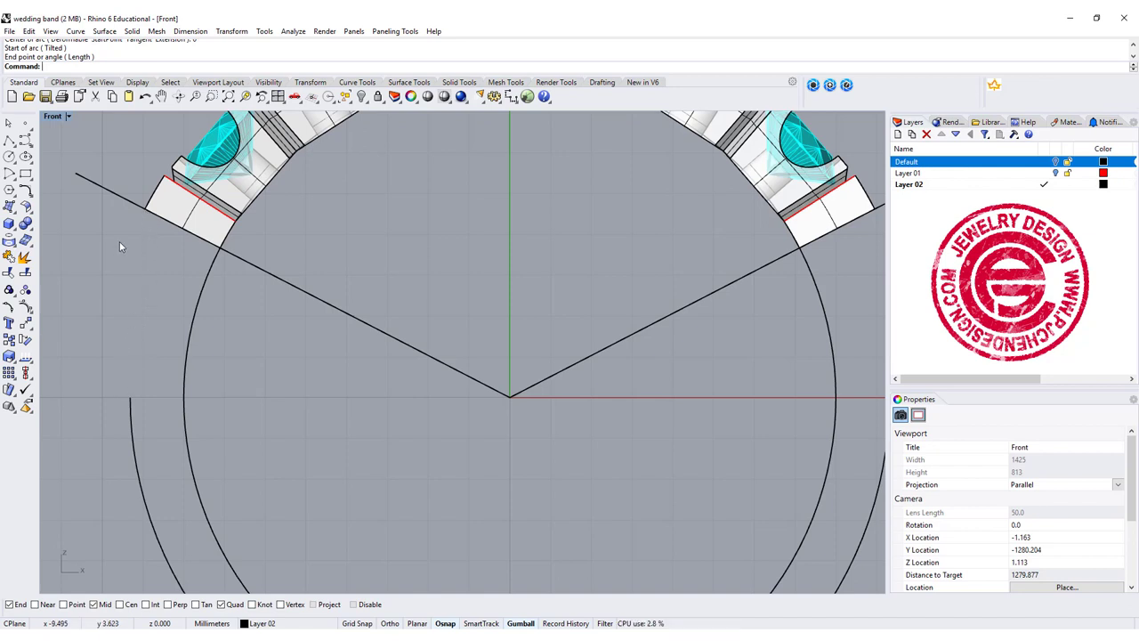
click(9, 140)
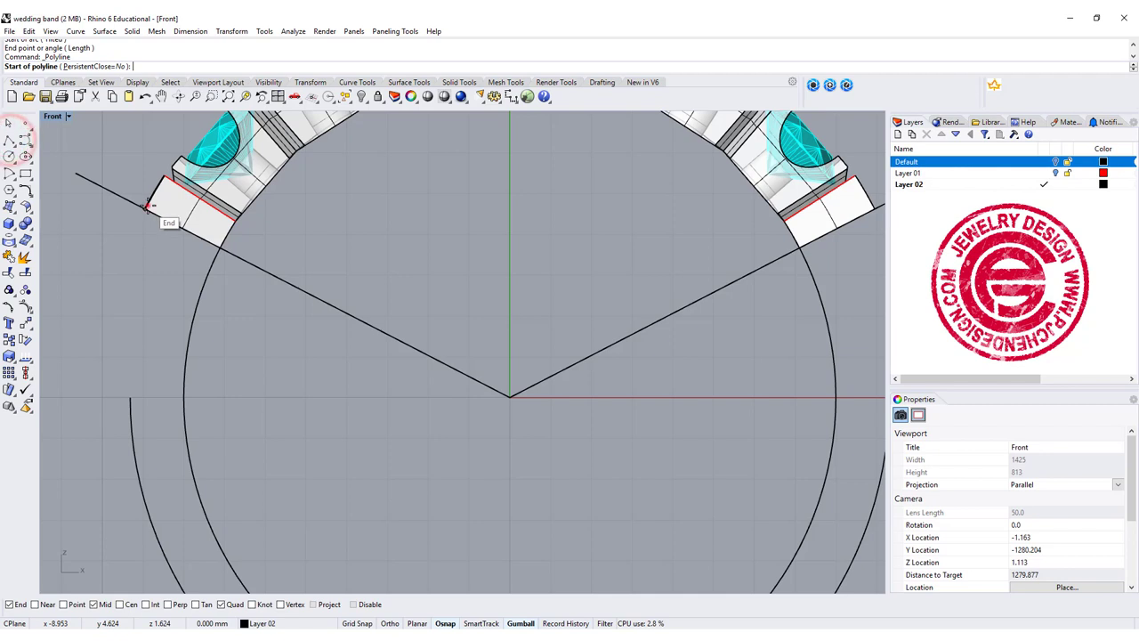
click(147, 204)
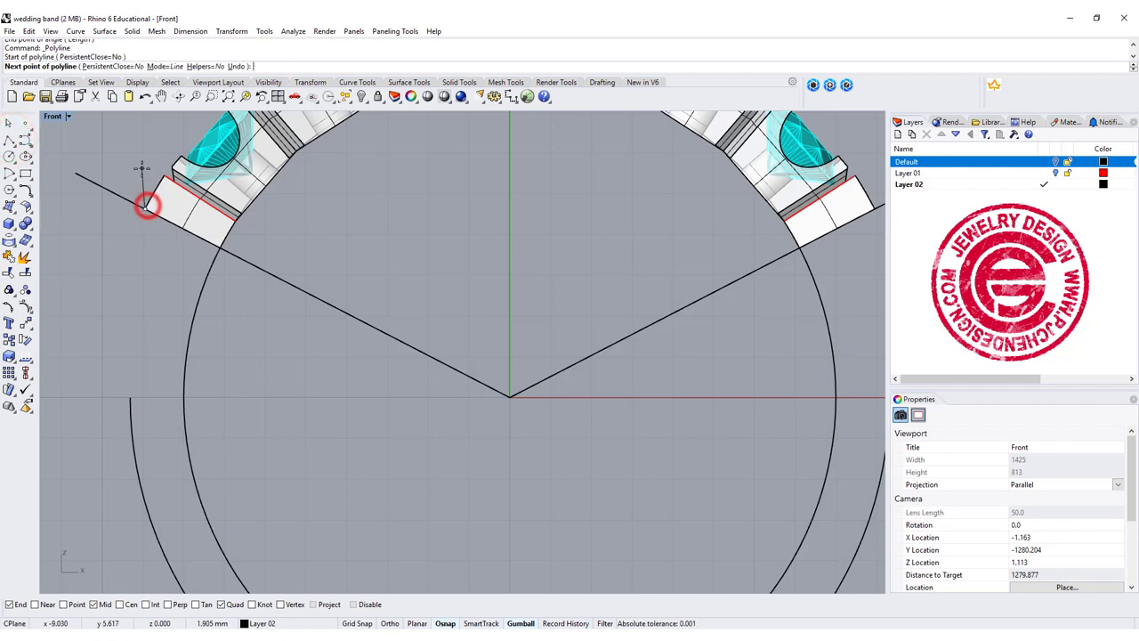
click(143, 156)
right_click(143, 156)
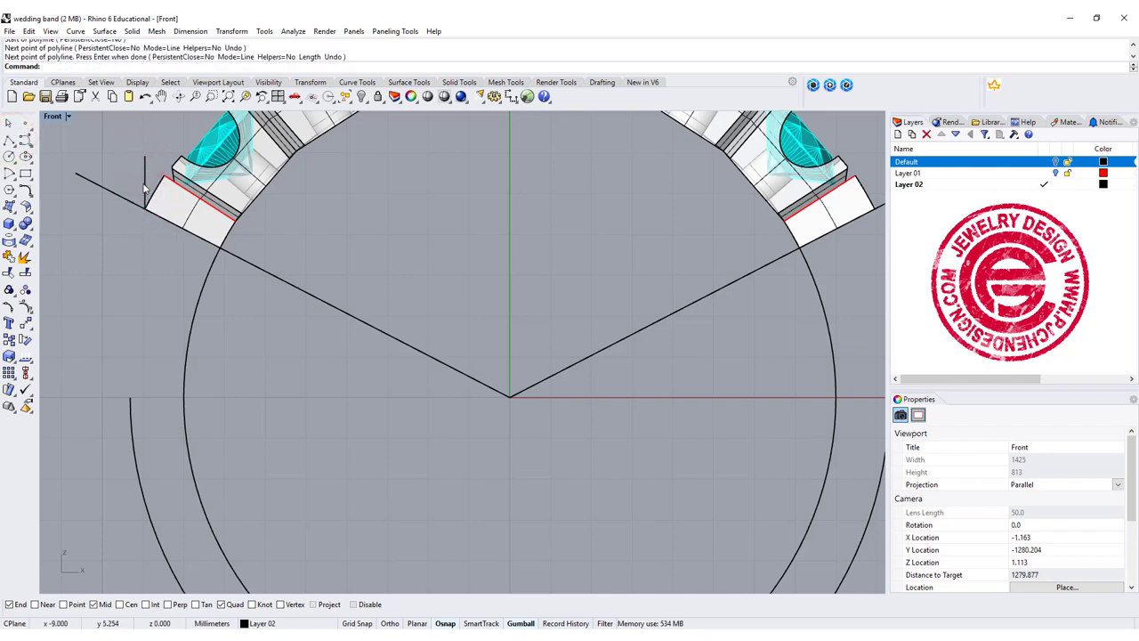
- Blend the short vertical line into the left end of the arc with Tangency at both ends, and delete the vertical line
click(27, 190)
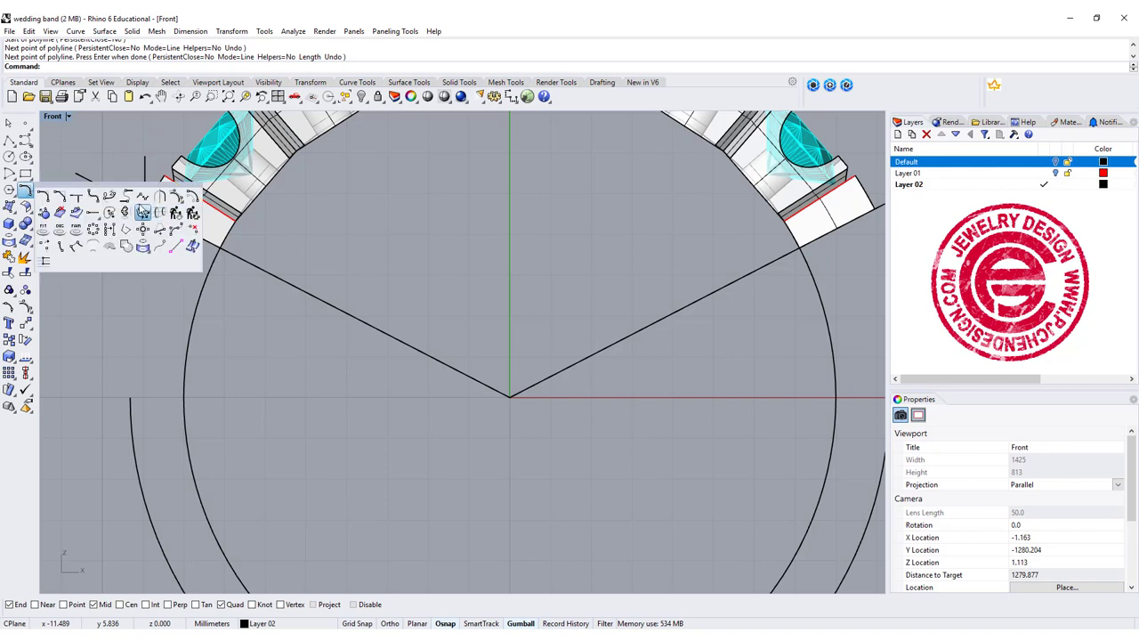
click(109, 198)
click(142, 189)
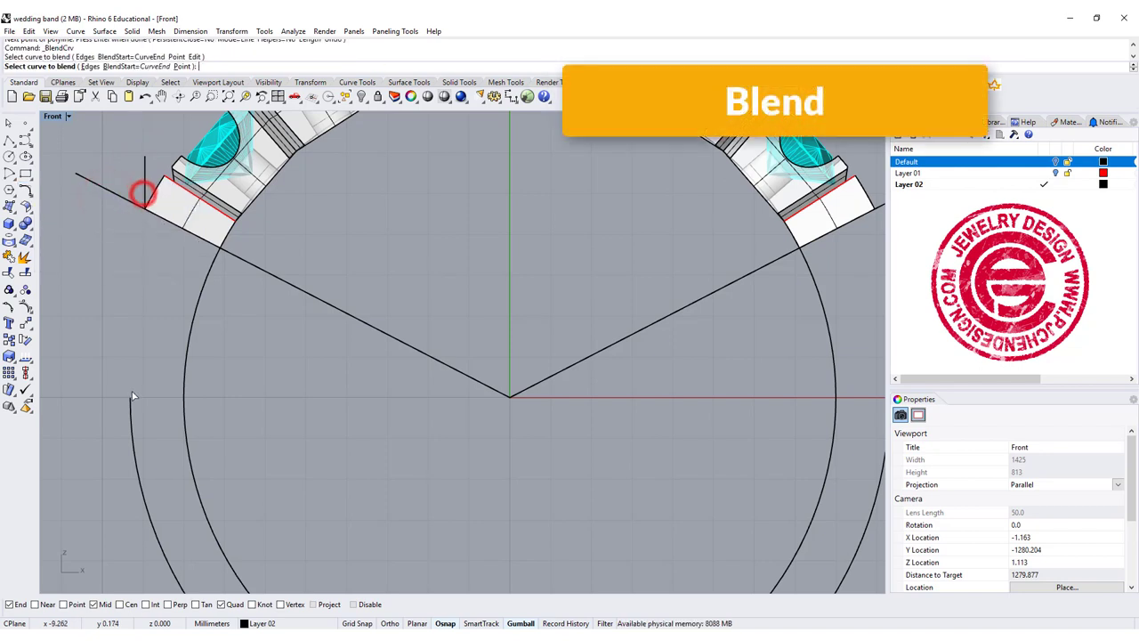
click(129, 405)
click(749, 370)
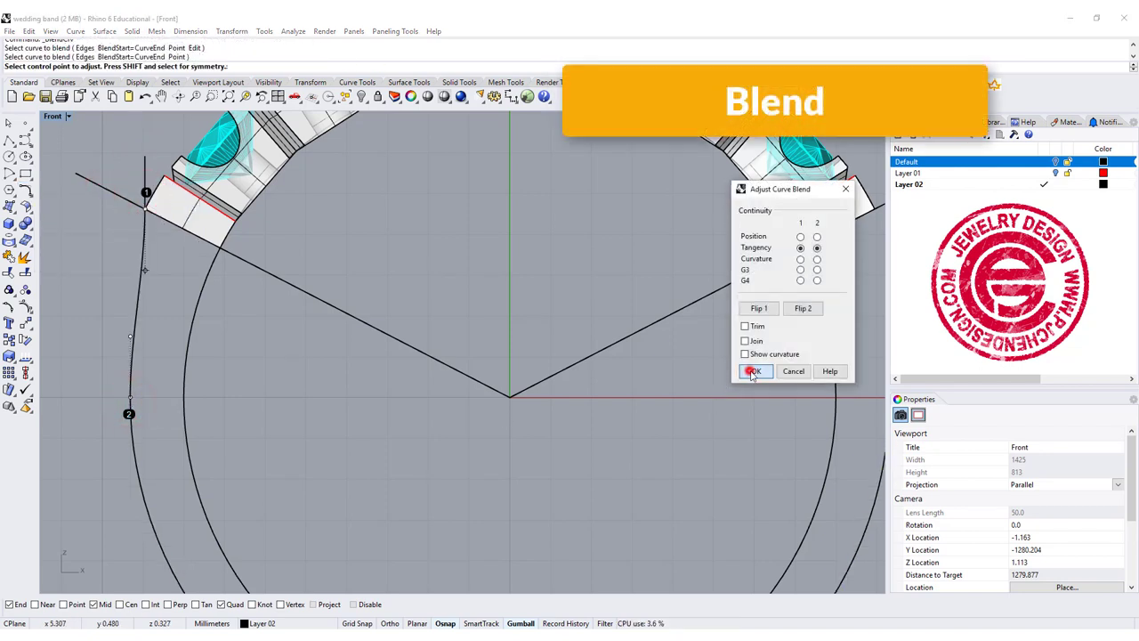
scroll(172, 249, up, 3)
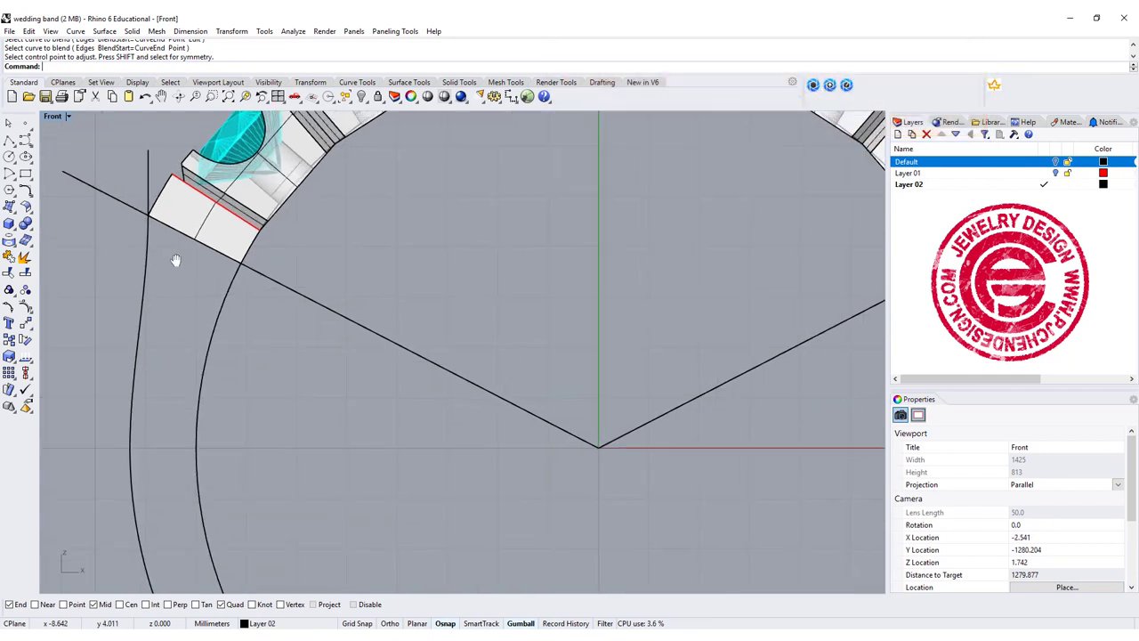
click(156, 214)
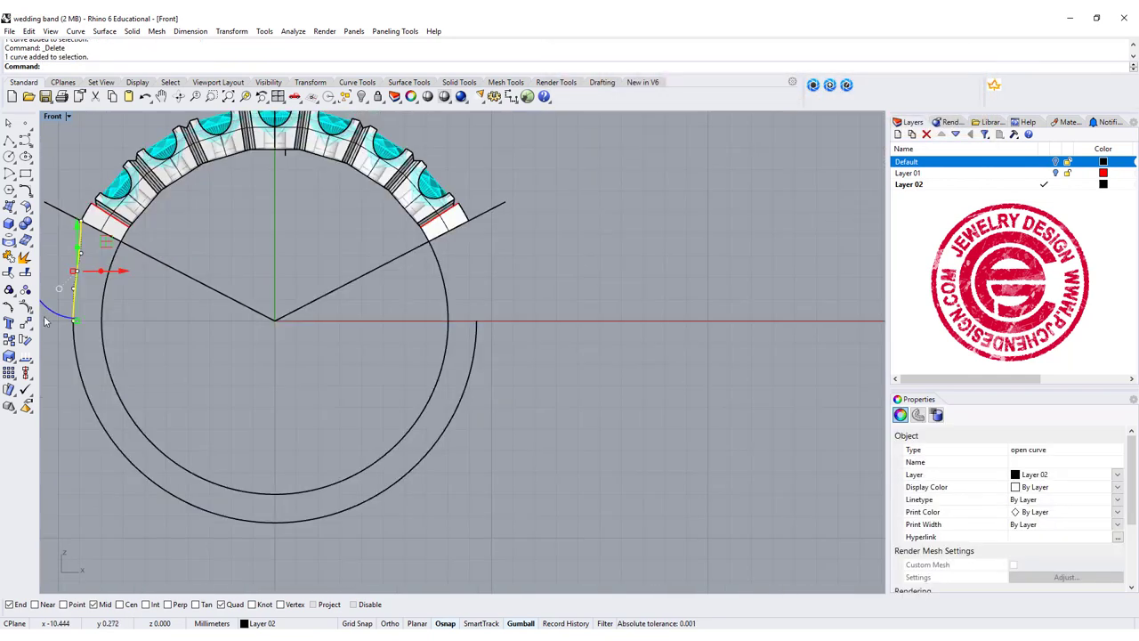
- Mirror the left blend curve across the vertical axis through the origin, keeping the original
click(25, 322)
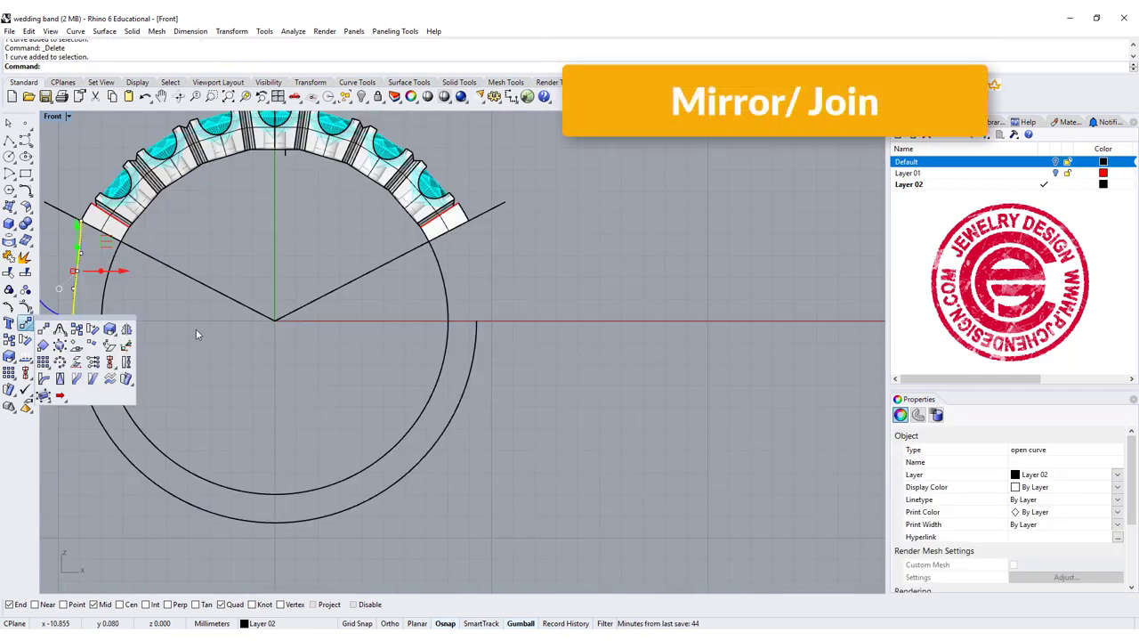
click(126, 328)
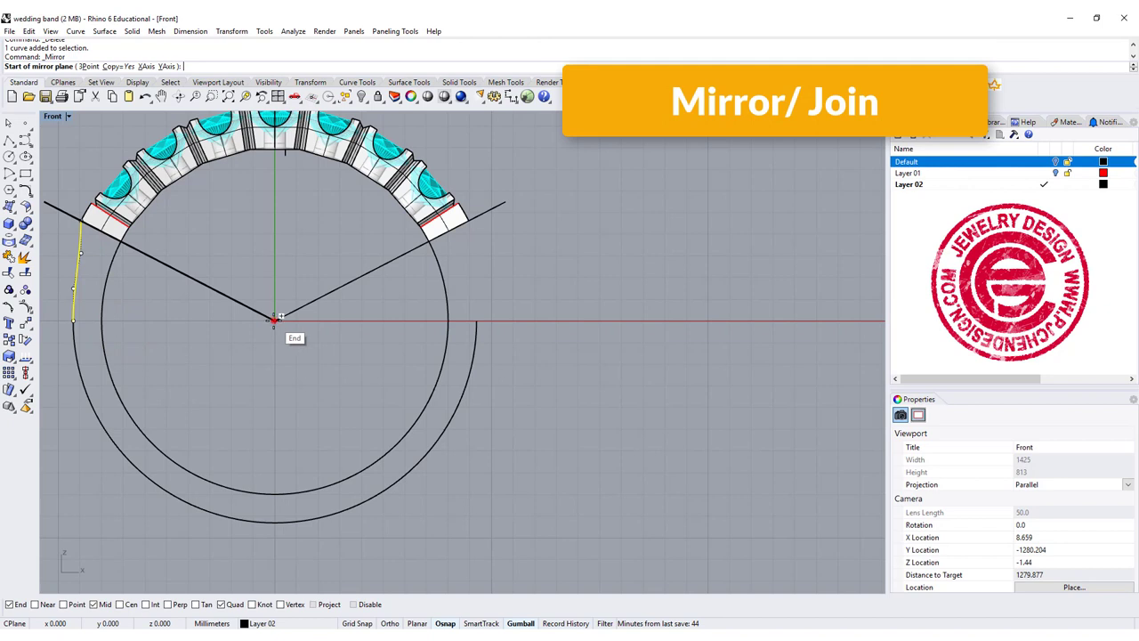
click(275, 319)
click(273, 242)
- Join the lower arc with the blend curves at both of its ends into one open outer shank curve
shift+click(475, 333)
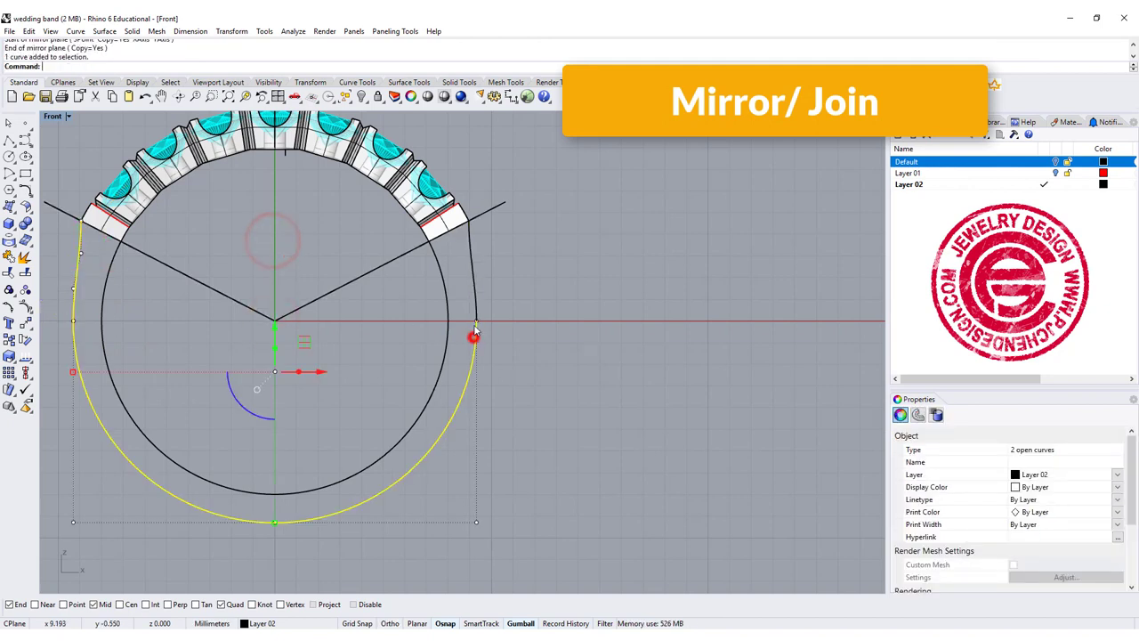
shift+click(475, 312)
click(25, 273)
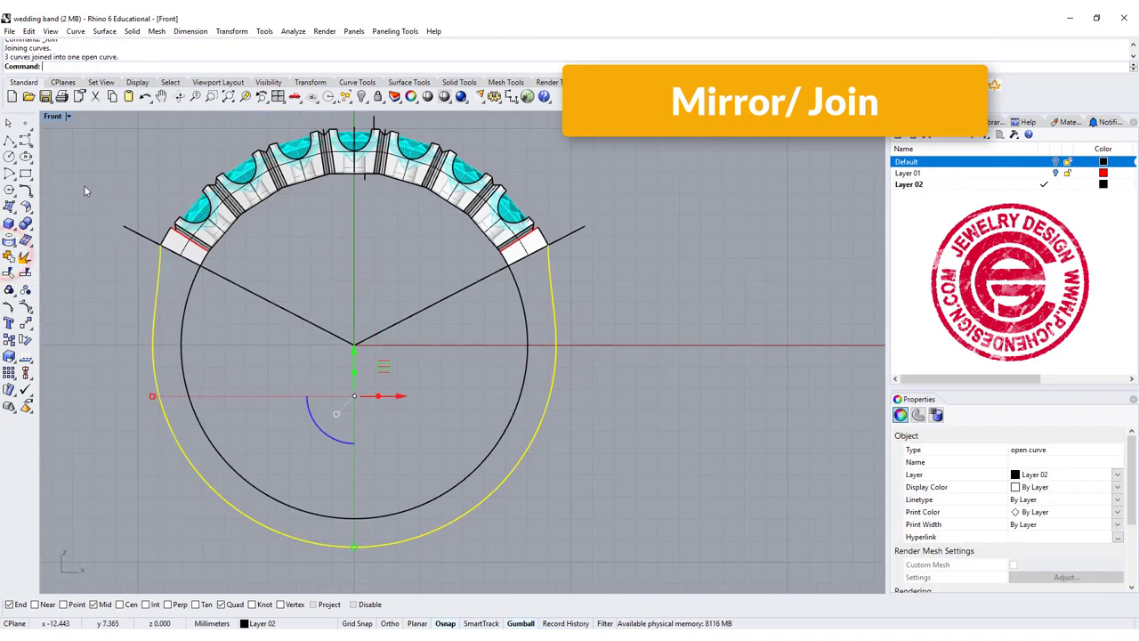
- Flatten the joined outer shank curve onto the Front construction plane with ProjectToCPlane, deleting the input curve
double_click(52, 116)
right_drag(631, 222, 671, 254)
scroll(648, 231, up, 4)
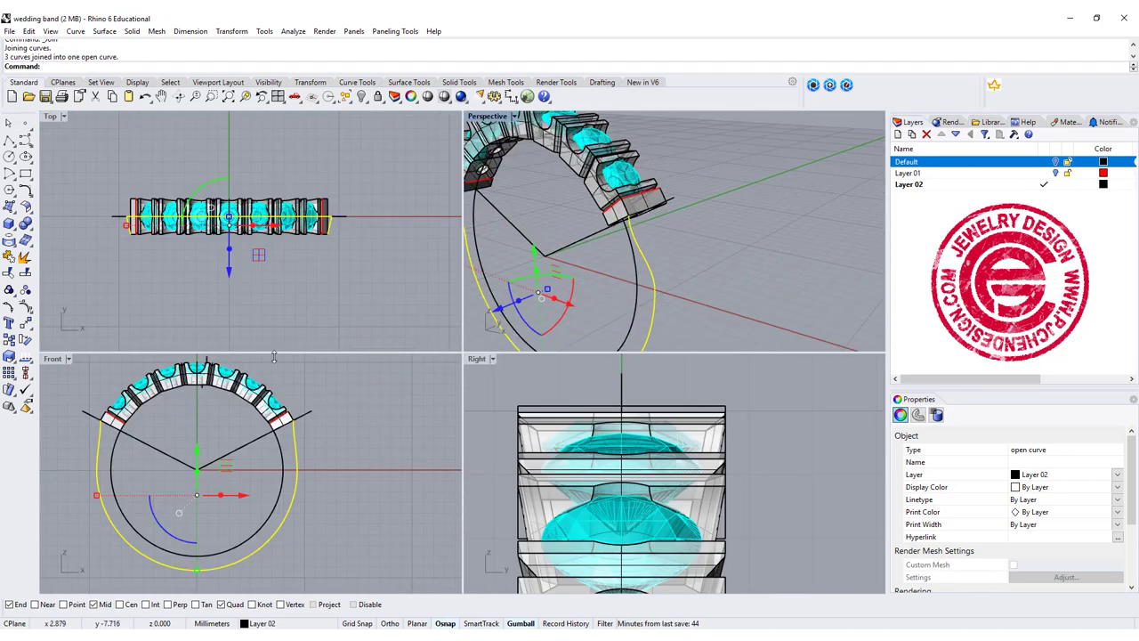
click(49, 359)
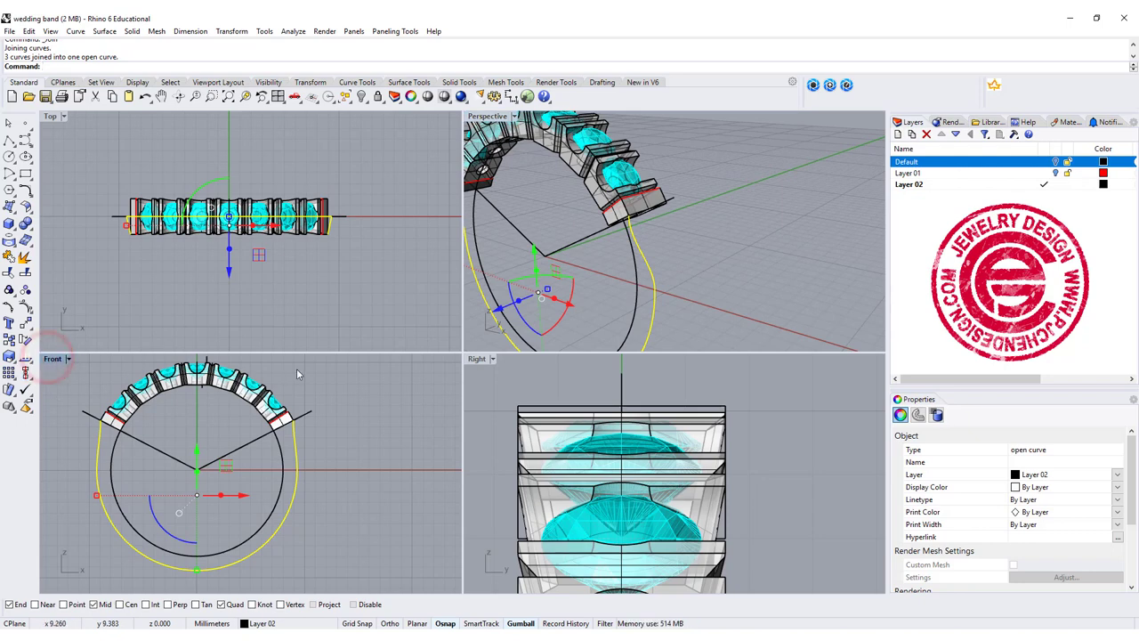
text(ProjectToCPlane)
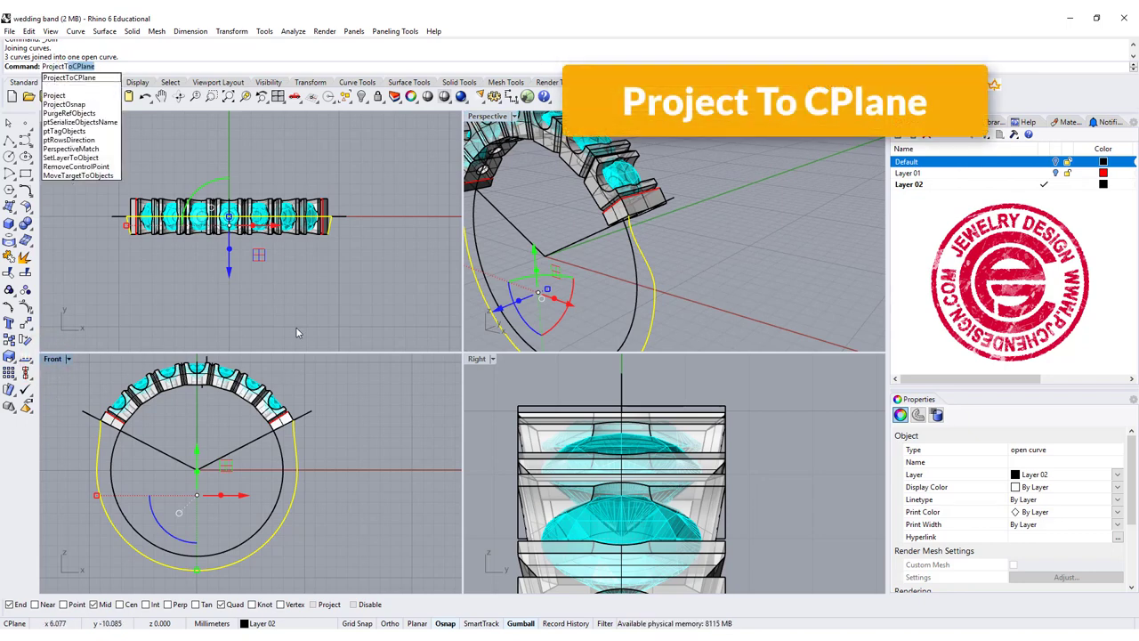
key(Return)
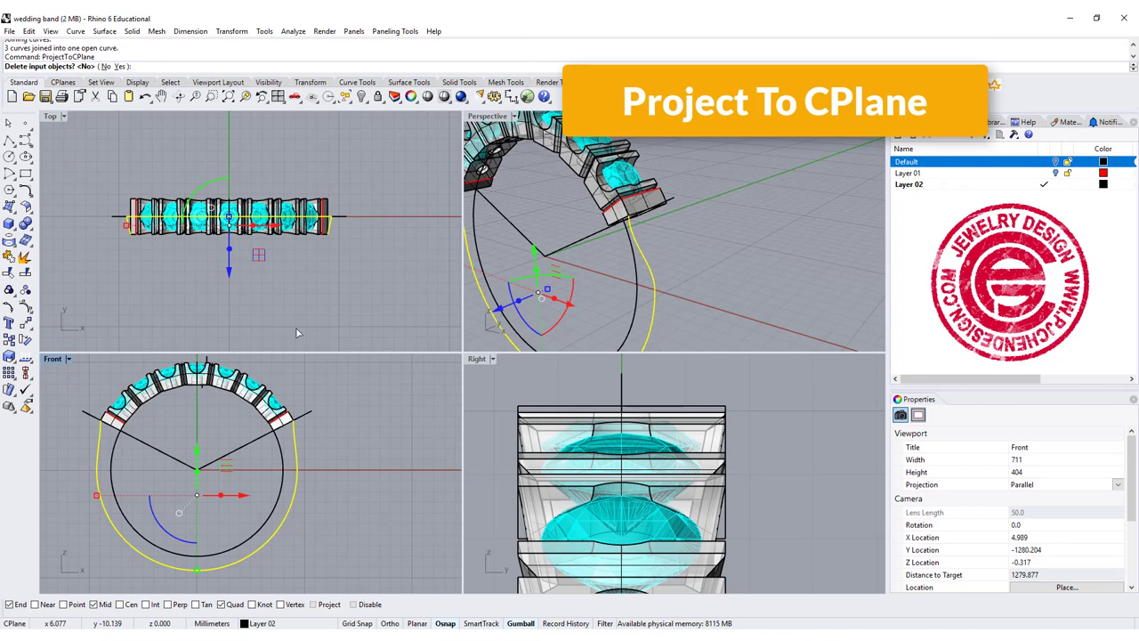
text(y)
key(Return)
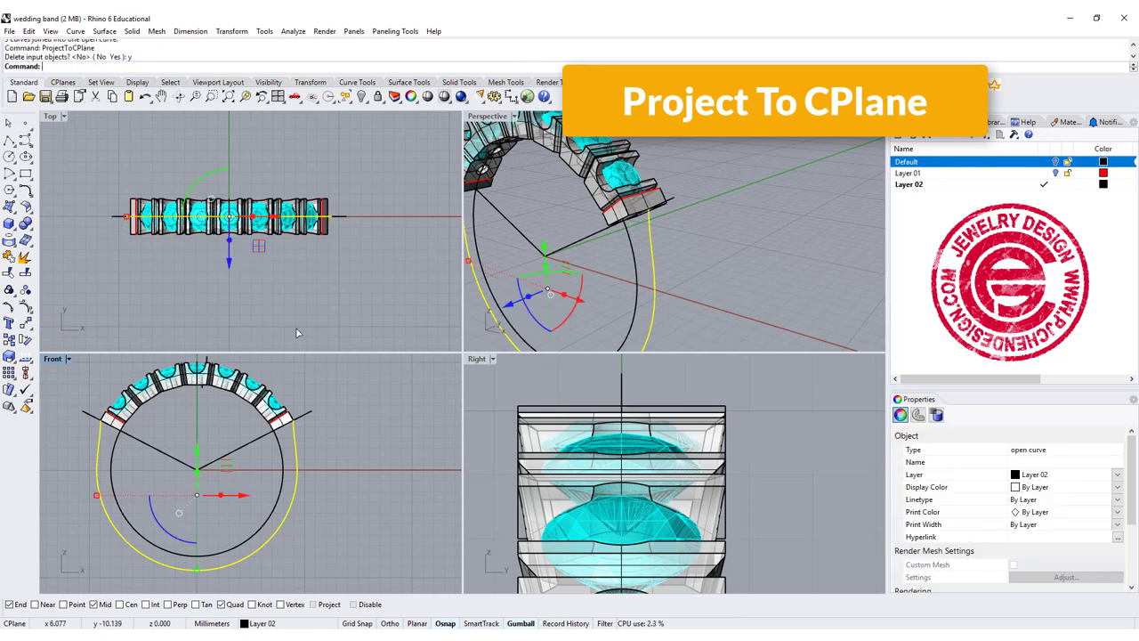
- Split the finger circle with the two slanted lines to separate its lower part as the inner shank curve
double_click(501, 120)
click(25, 272)
click(508, 341)
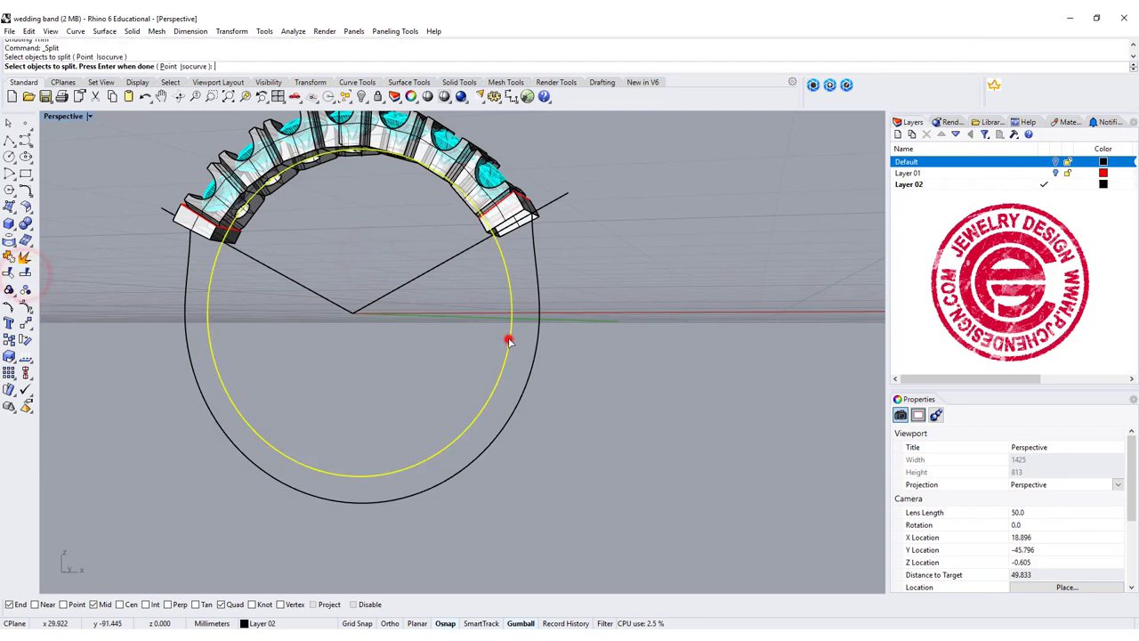
key(Return)
click(407, 283)
click(334, 301)
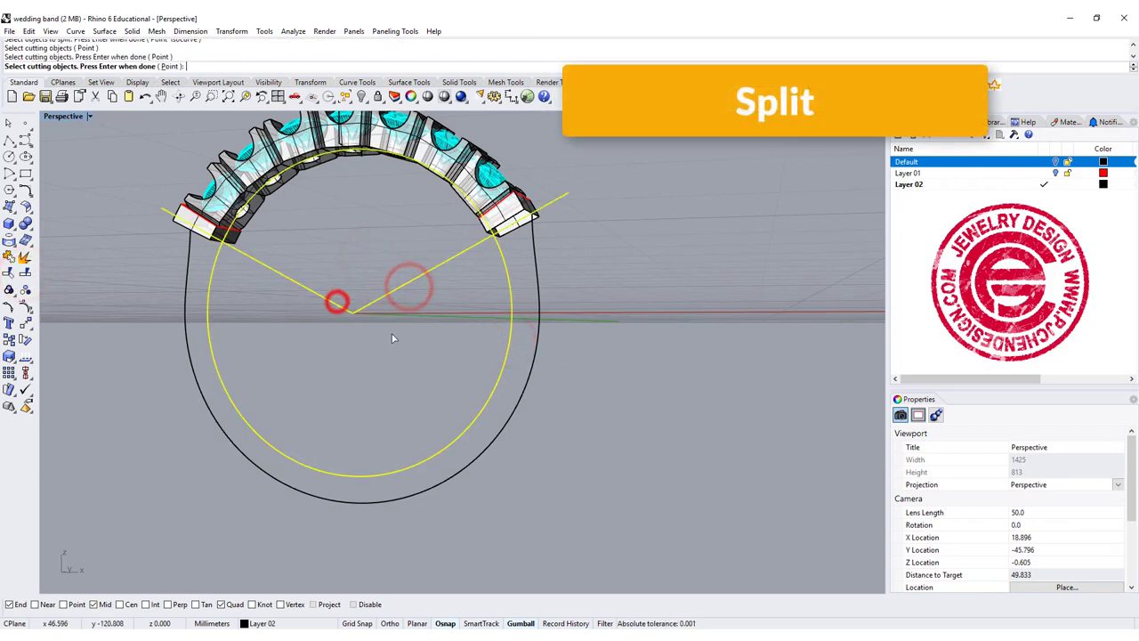
right_click(453, 318)
click(509, 293)
click(536, 282)
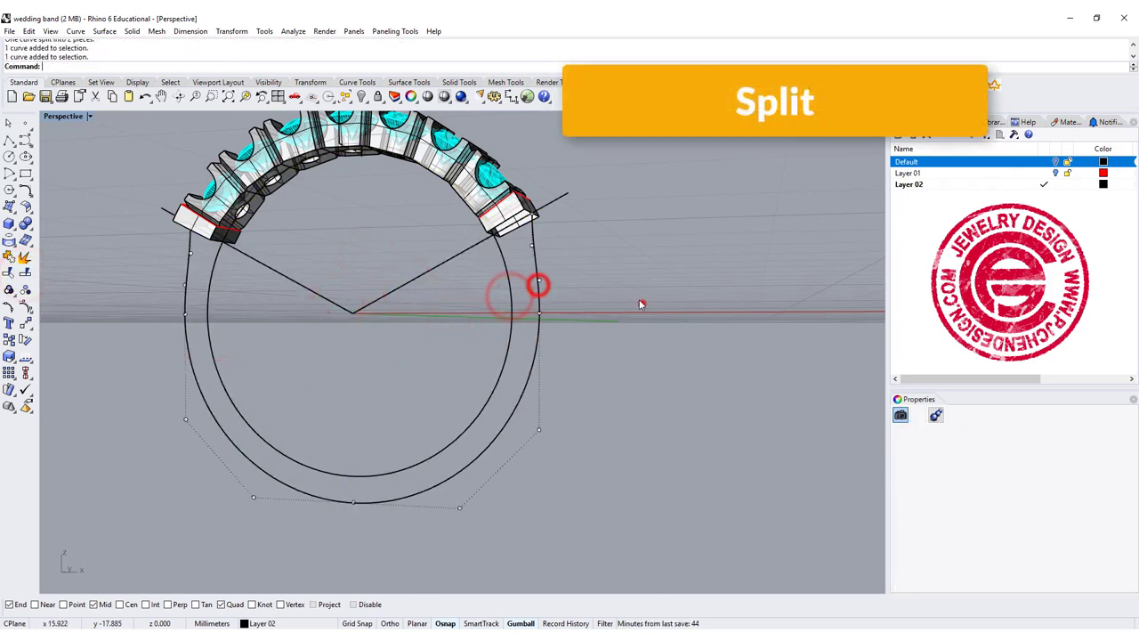
click(641, 305)
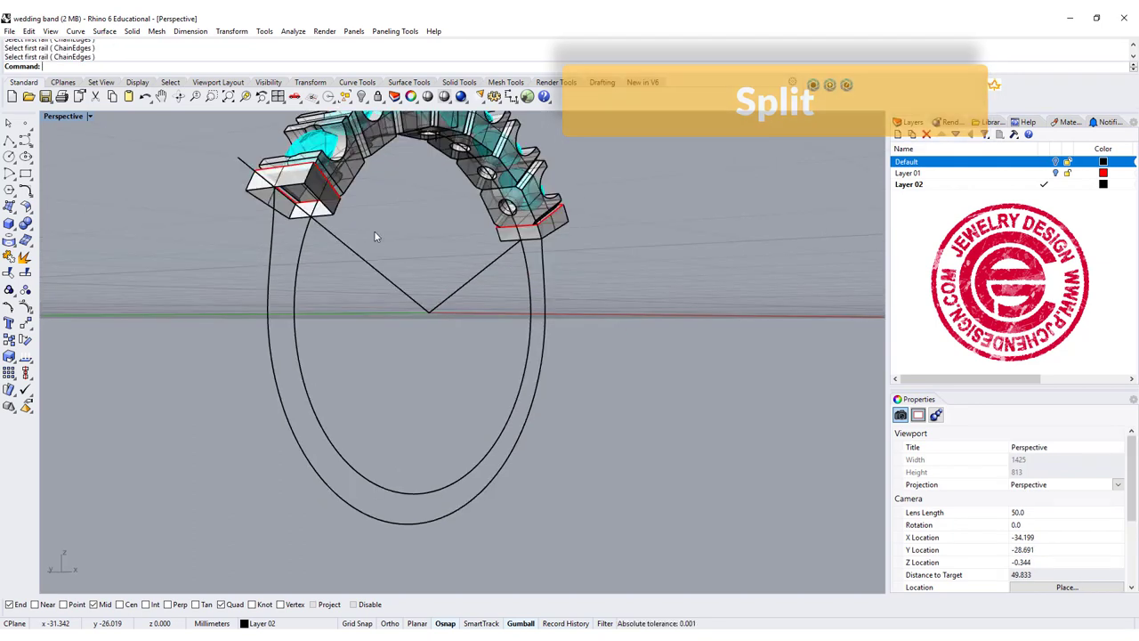
- Duplicate the four edges of the lower end face on each short shank piece with DupEdge, and join them into closed outlines
text(DupEdge)
key(Return)
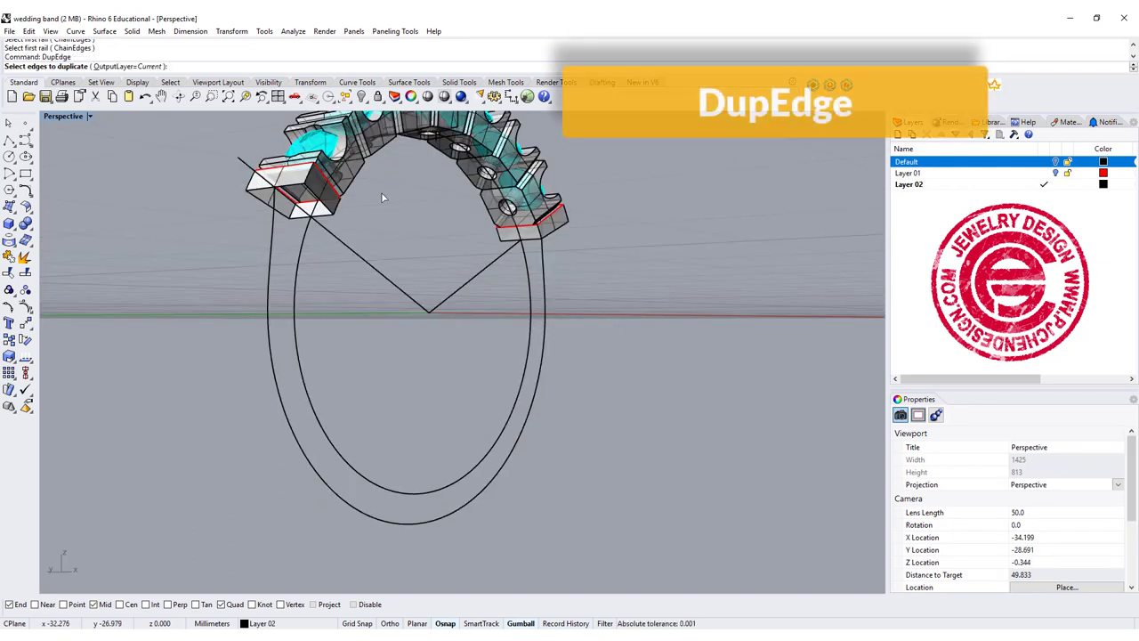
click(256, 196)
click(263, 194)
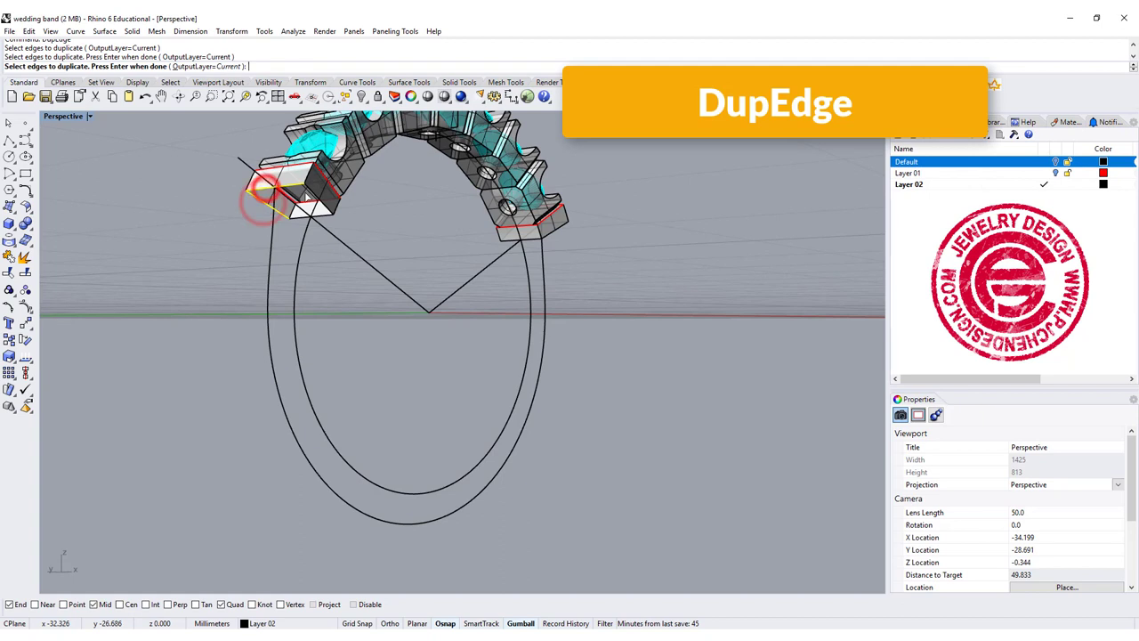
click(322, 220)
click(356, 230)
right_drag(356, 233, 441, 254)
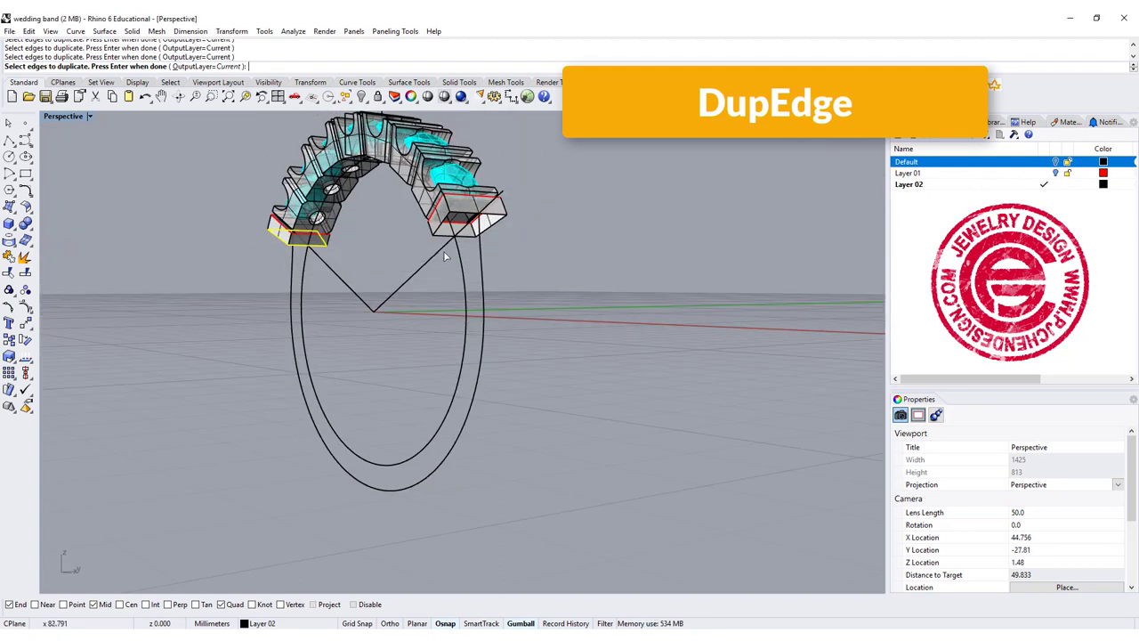
click(472, 215)
right_click(496, 227)
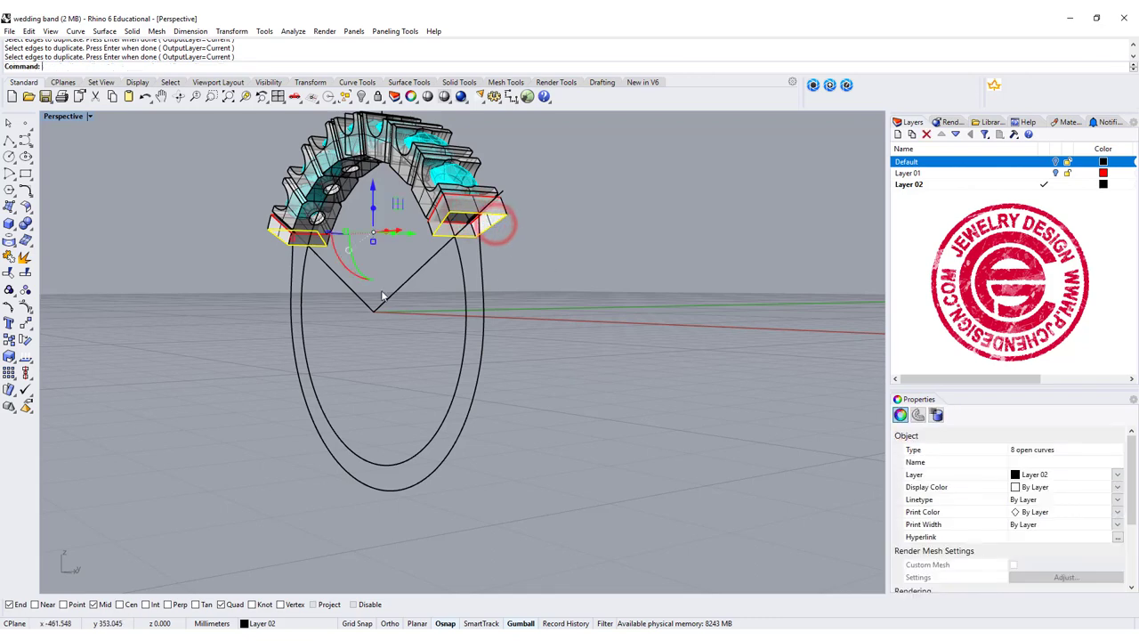
click(9, 257)
- Draw a 3Point rectangle at the shank's bottom, from the inner curve's lowest point to the outer curve's, extending sideways about 1.8 mm
right_drag(338, 356, 309, 332)
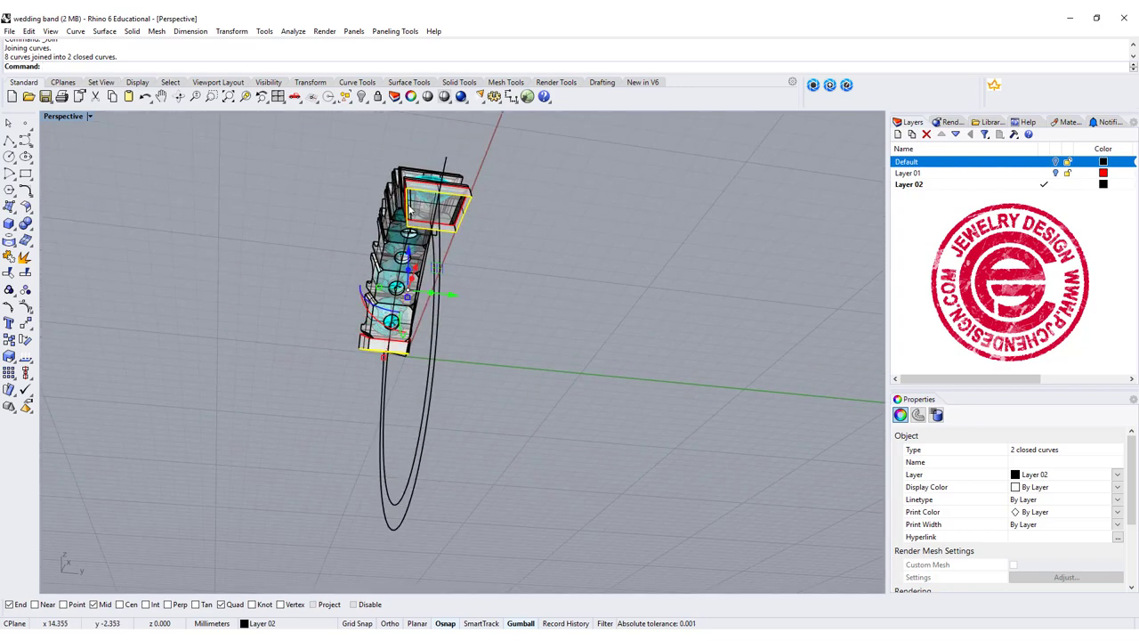
right_drag(454, 245, 56, 199)
click(26, 175)
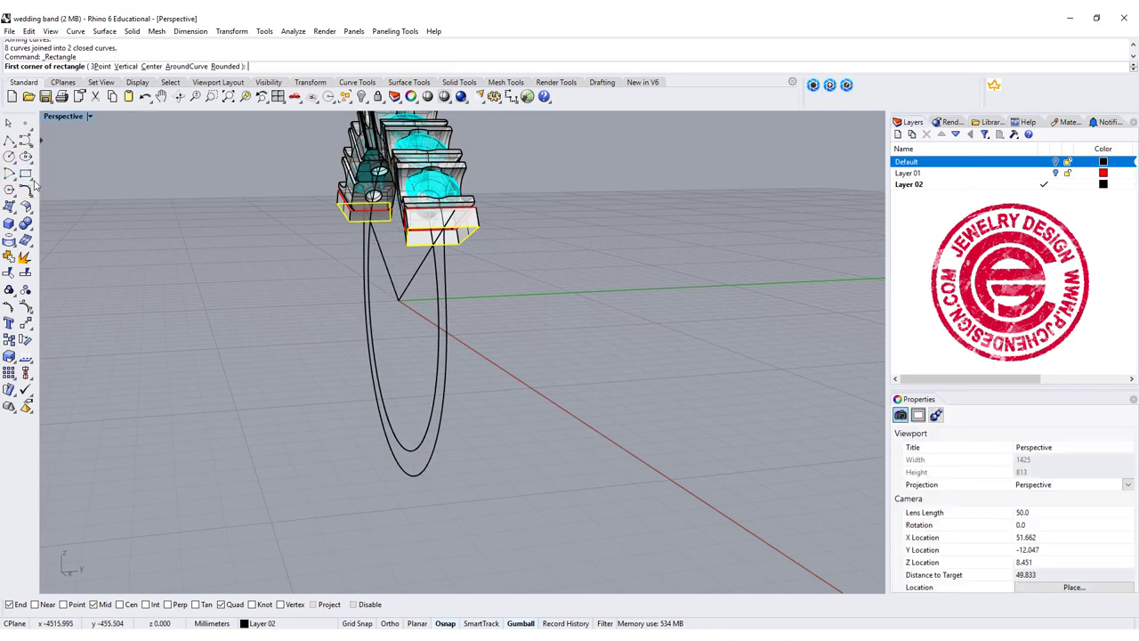
click(100, 66)
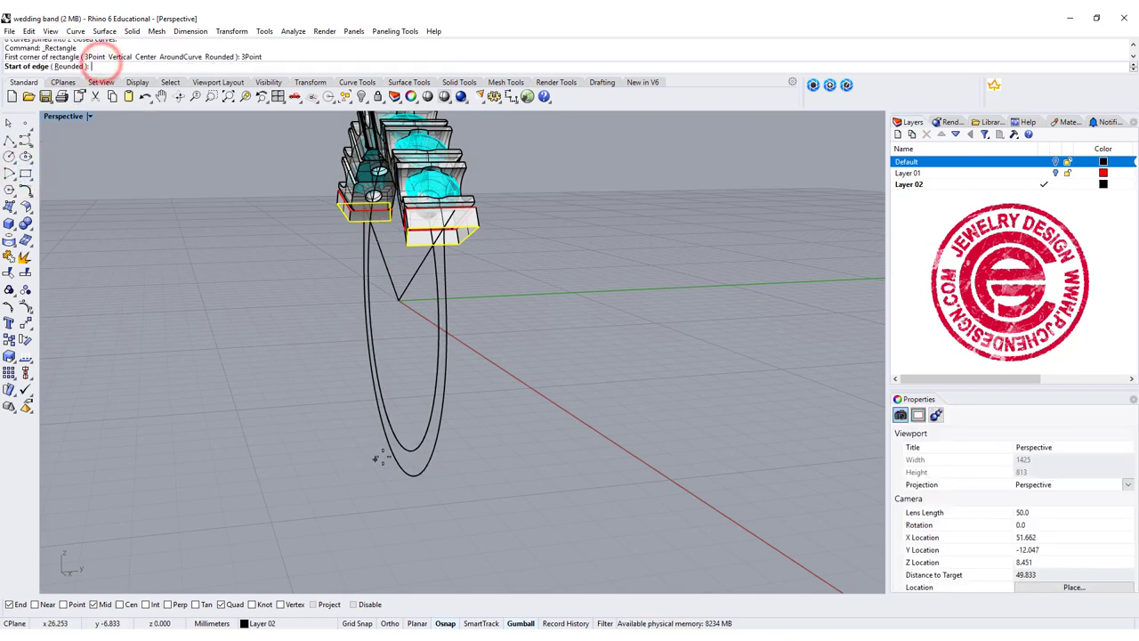
right_drag(410, 453, 555, 485)
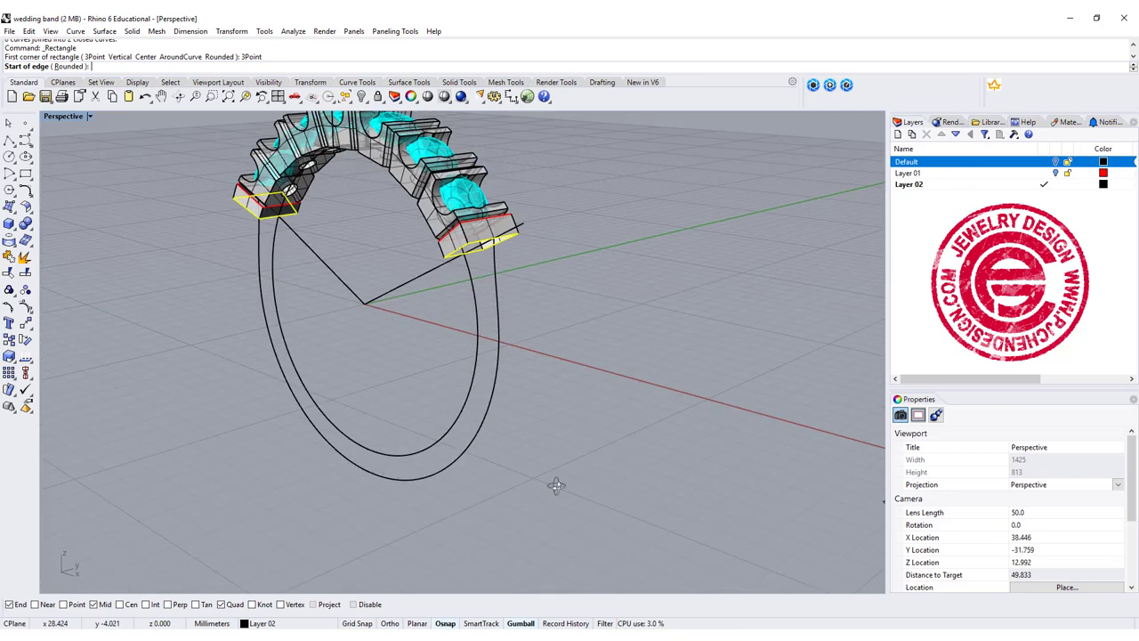
click(372, 452)
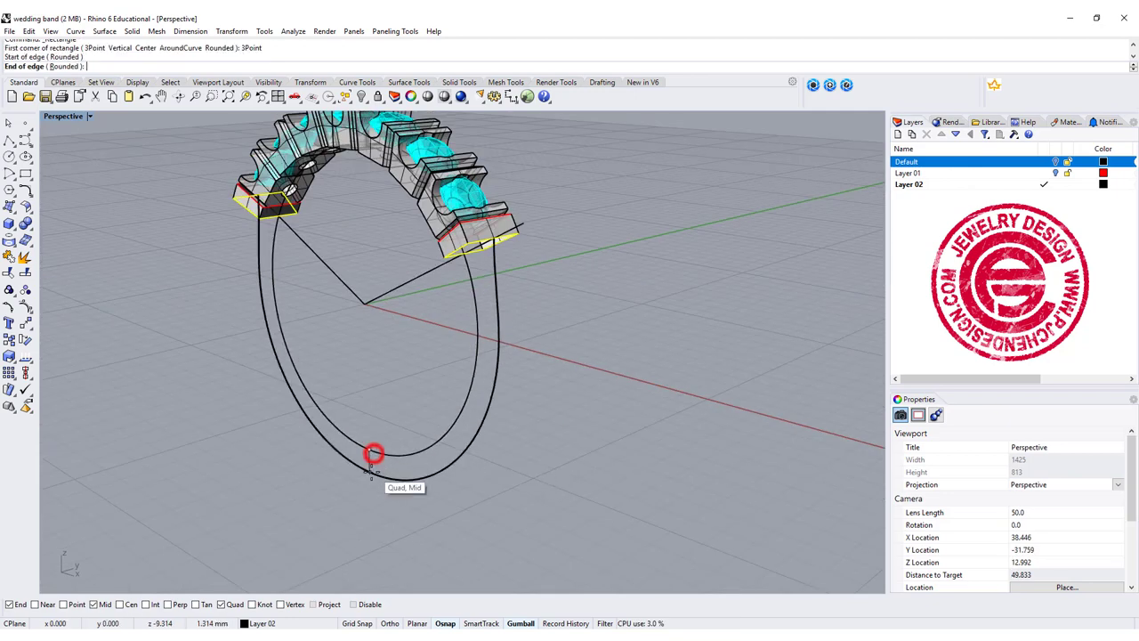
click(370, 473)
right_drag(445, 466, 229, 310)
double_click(70, 115)
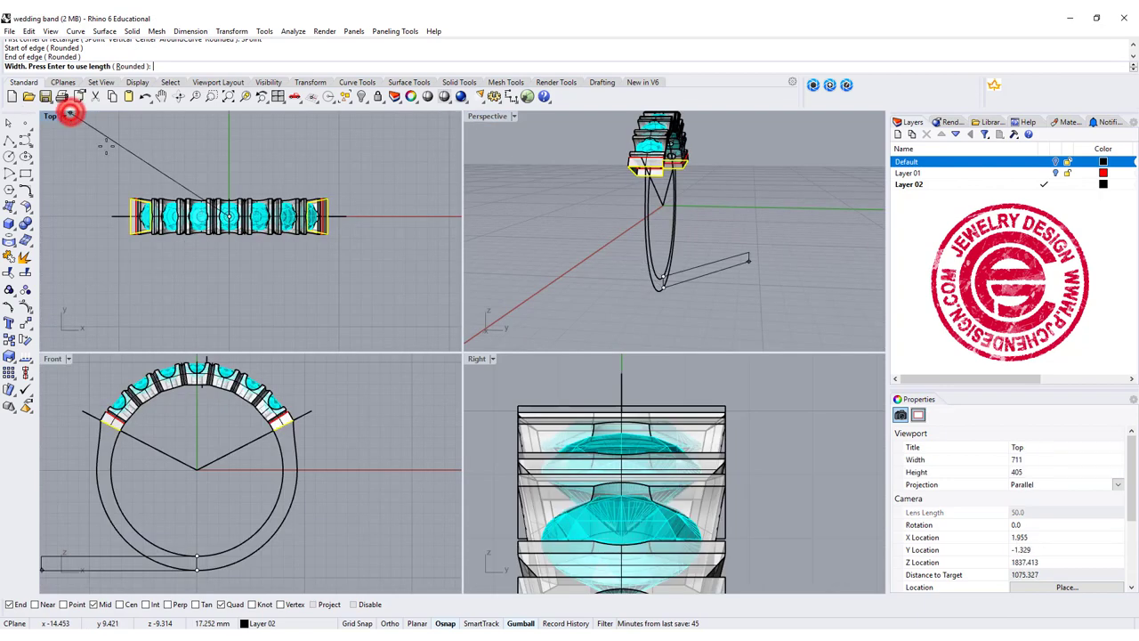
scroll(762, 549, down, 10)
shift+right_drag(745, 531, 673, 412)
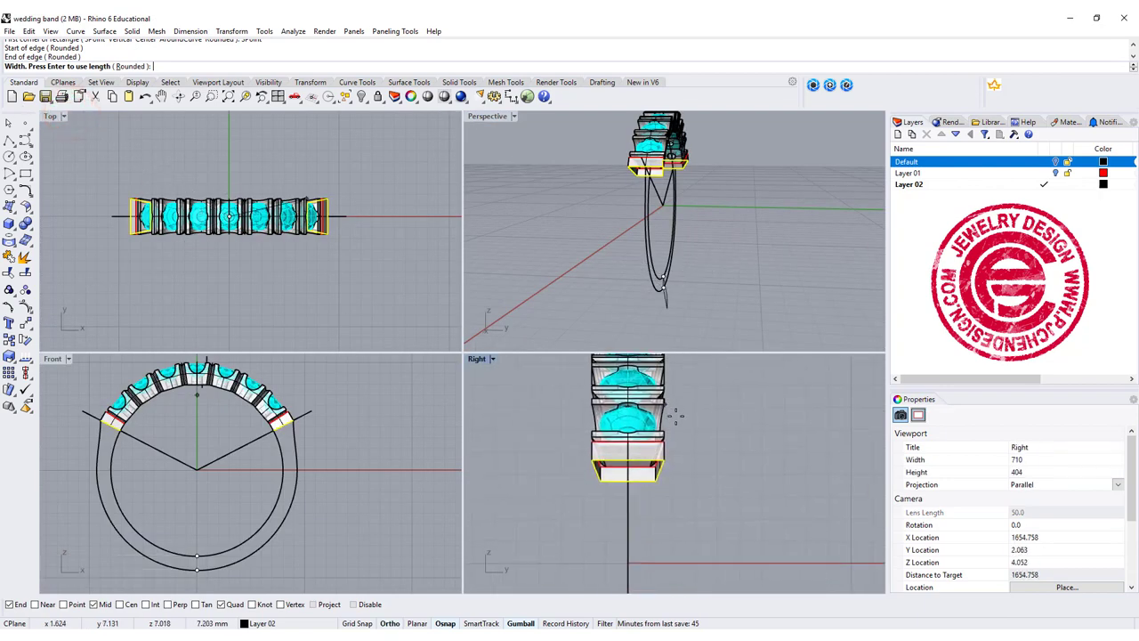
shift+right_drag(661, 577, 635, 488)
scroll(635, 539, down, 6)
shift+right_drag(647, 550, 652, 449)
scroll(630, 494, up, 2)
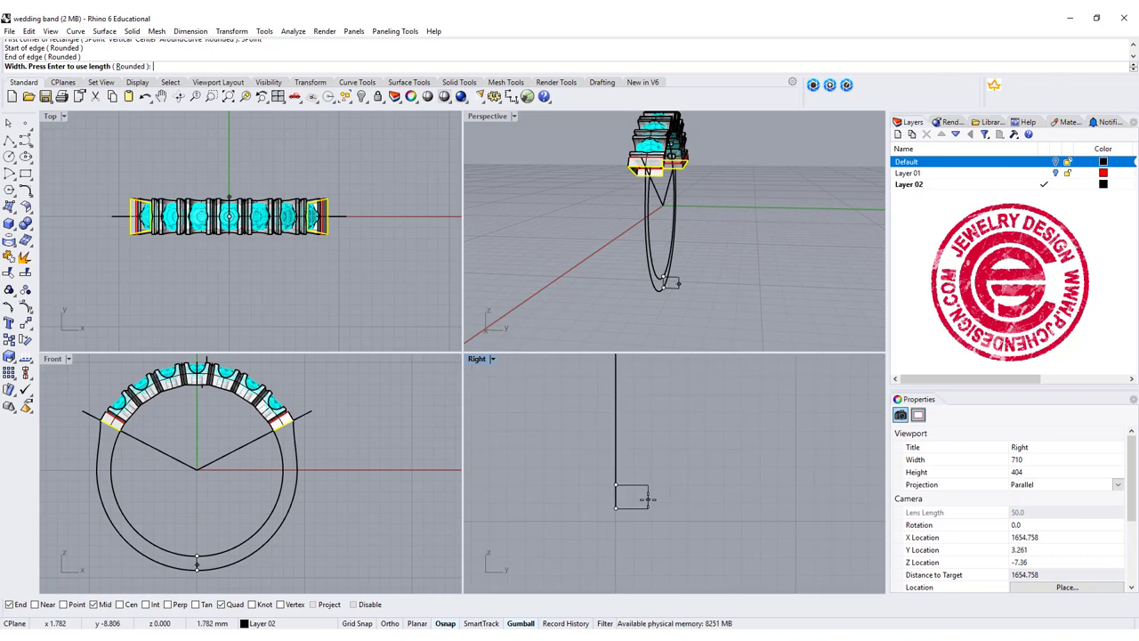
click(650, 499)
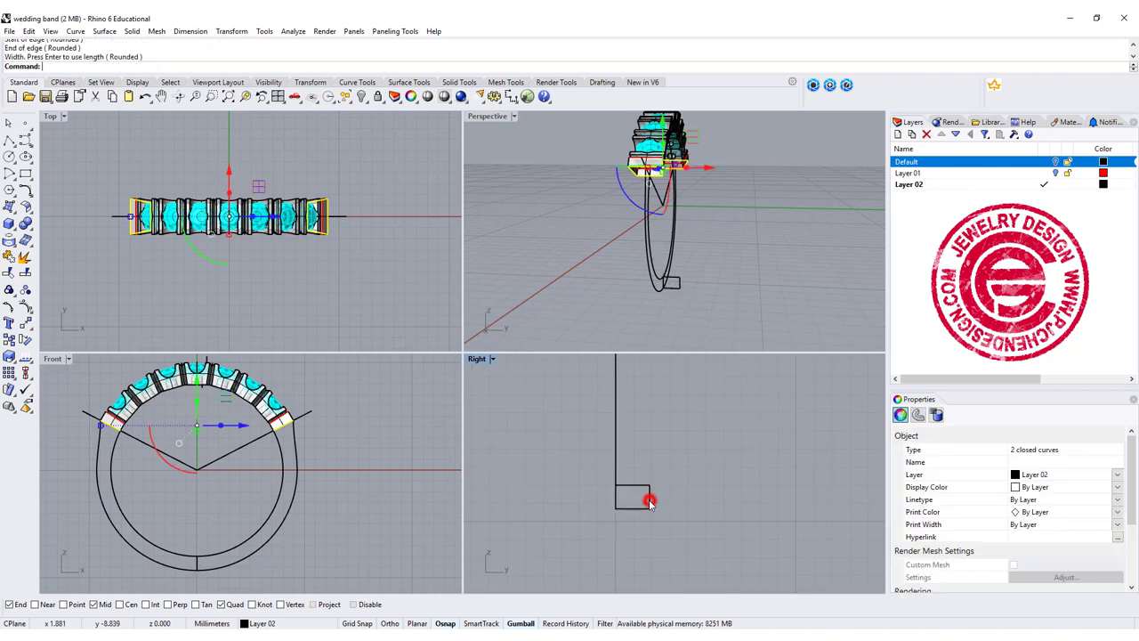
- Widen the bottom rectangle and move it by the midpoint of its inner edge onto the lowest point of the inner shank curve
click(680, 283)
scroll(679, 283, up, 5)
click(24, 322)
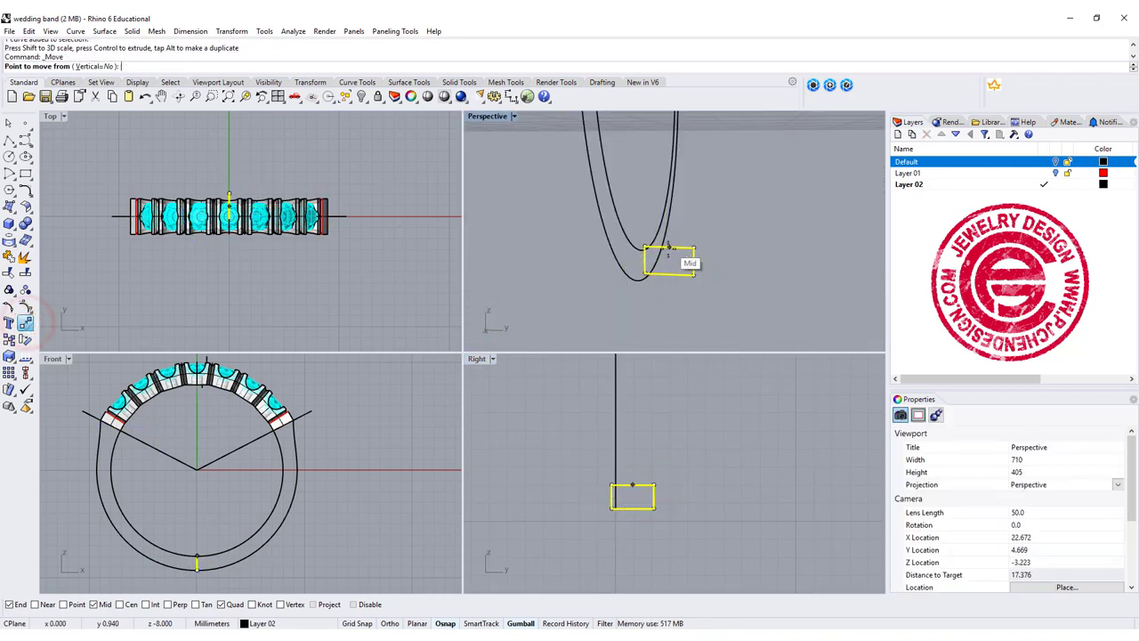
click(667, 254)
click(641, 253)
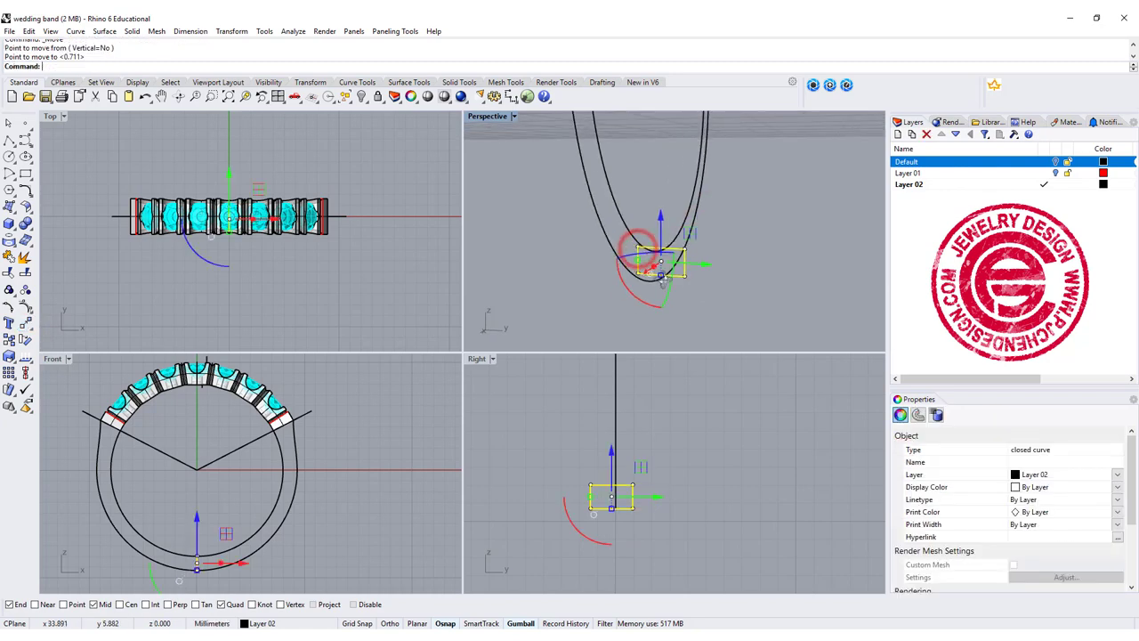
right_drag(664, 280, 613, 270)
click(588, 290)
scroll(550, 258, down, 7)
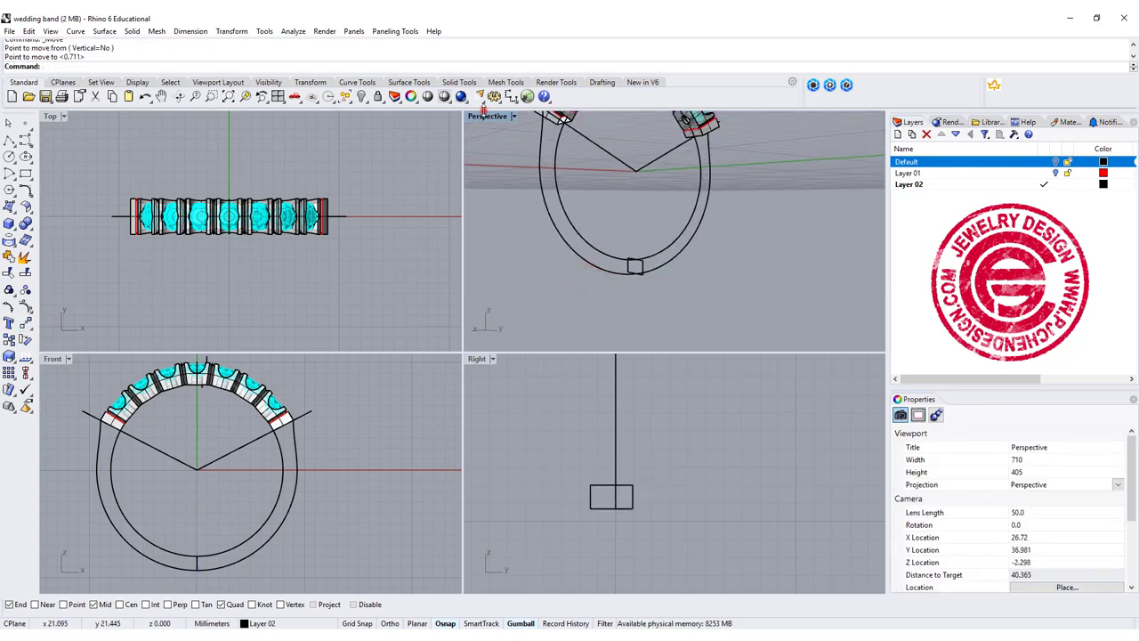
- Create a Sweep 2 Rails along the inner and outer shank curves through both end outlines and the bottom rectangle
double_click(484, 113)
scroll(312, 253, down, 6)
right_drag(364, 287, 572, 322)
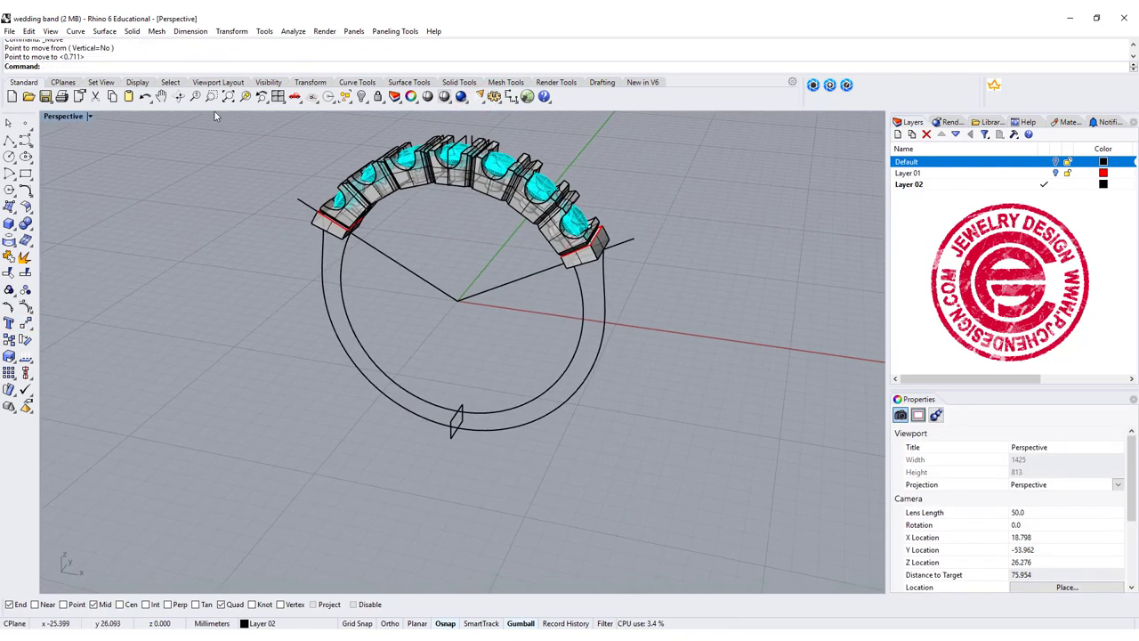
click(104, 32)
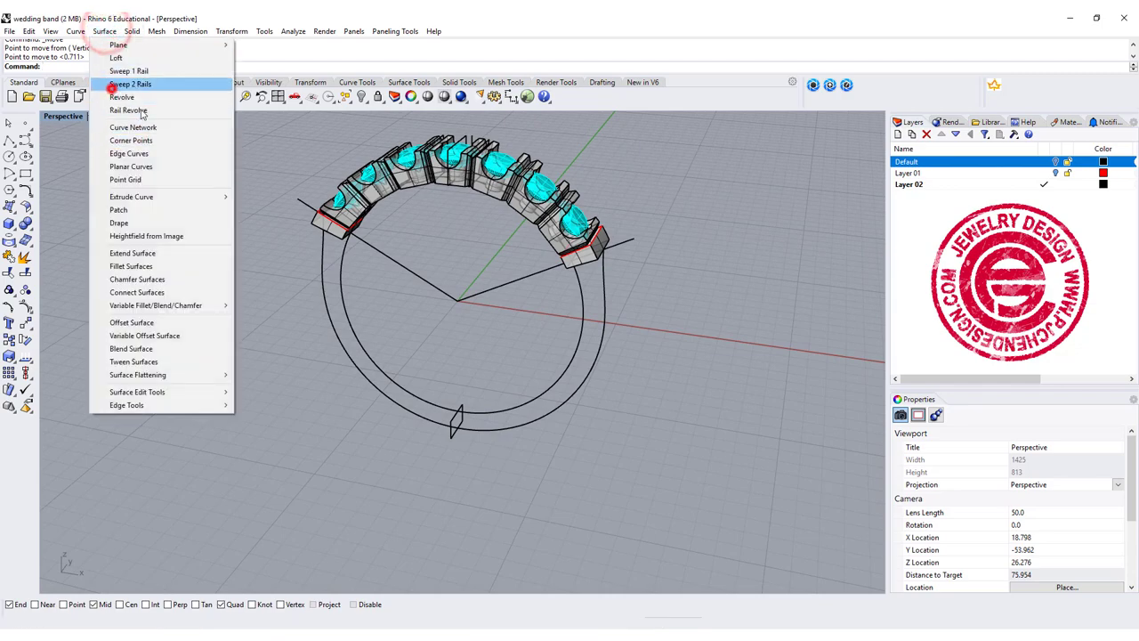
click(111, 86)
right_drag(498, 294, 554, 239)
click(507, 187)
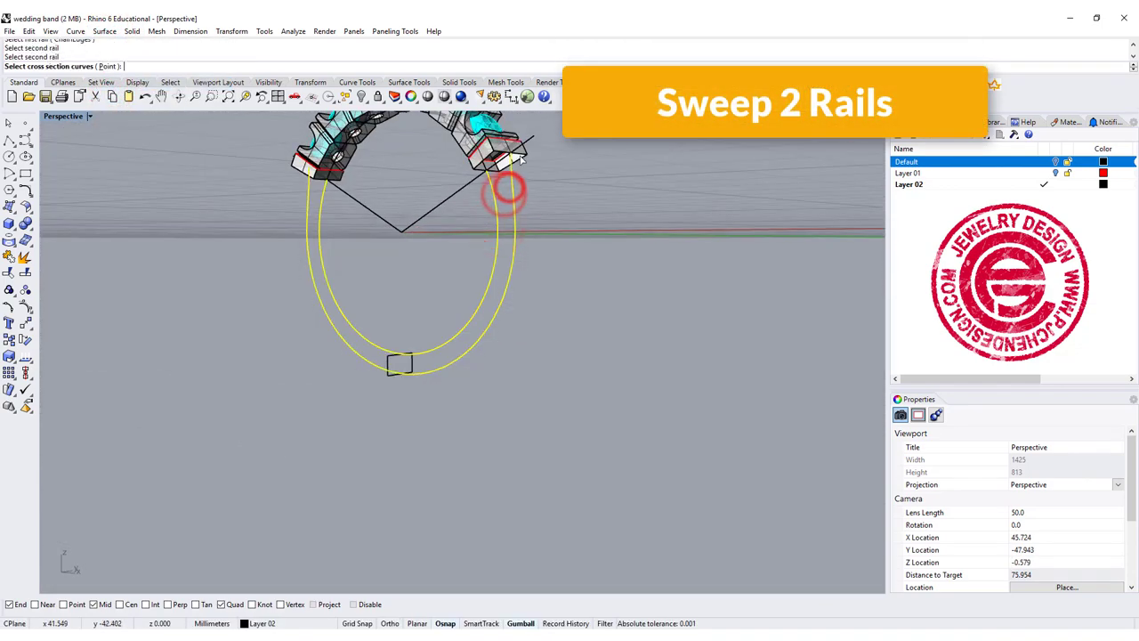
click(518, 166)
click(549, 190)
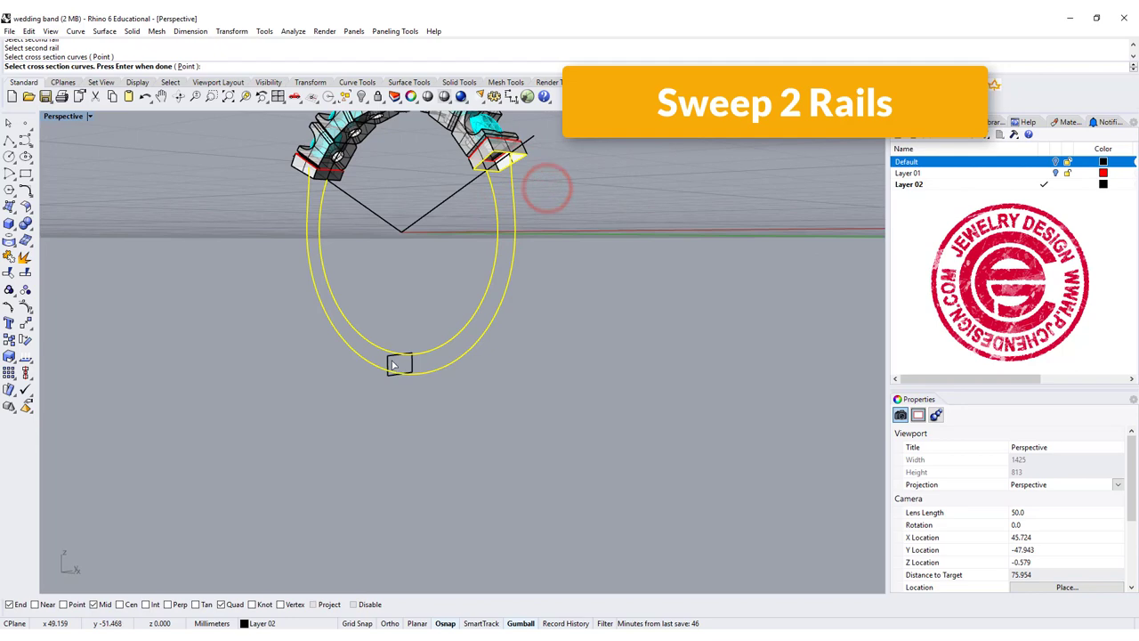
click(394, 361)
click(294, 178)
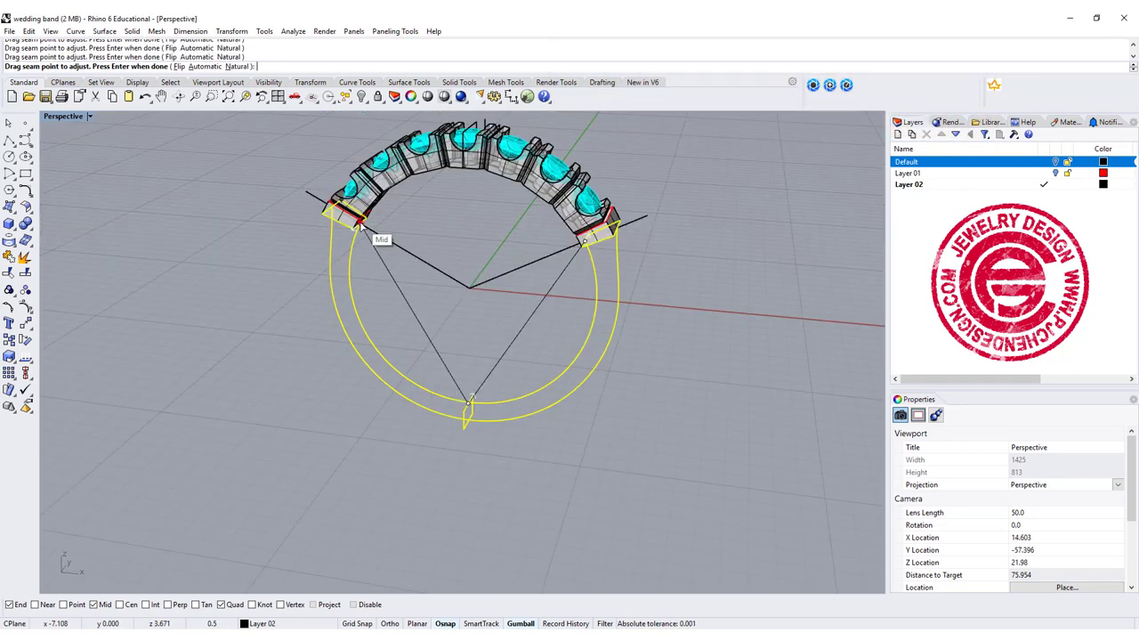
right_drag(358, 225, 545, 341)
key(Return)
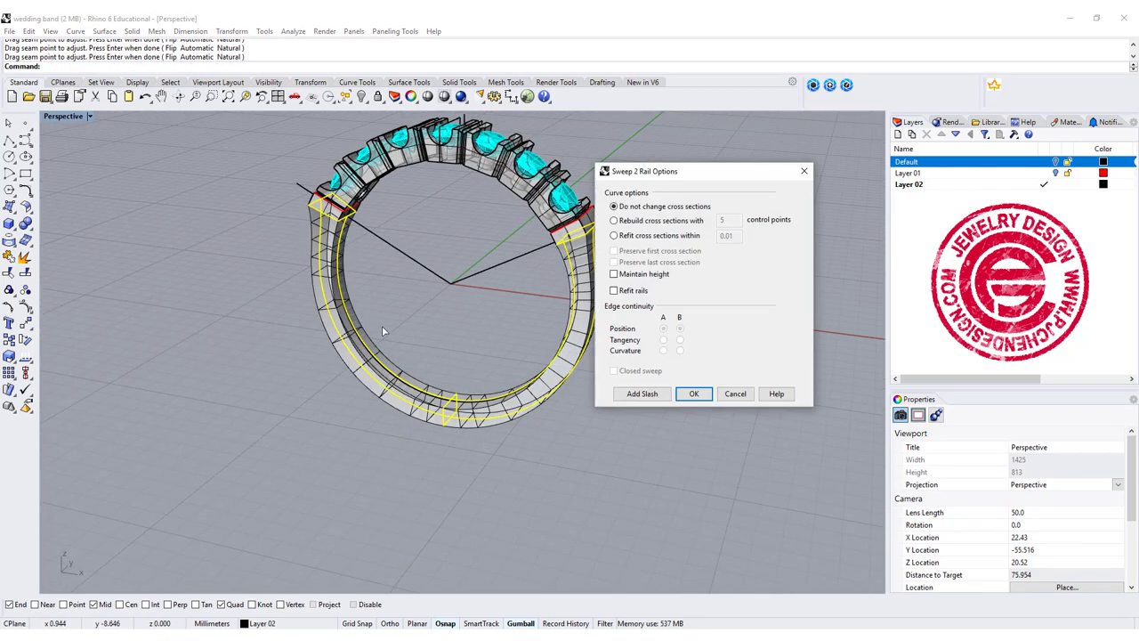
- Compare the sweep preview with and without Maintain height, and finish the sweep with Maintain height on and cross sections unchanged
right_drag(382, 331, 284, 297)
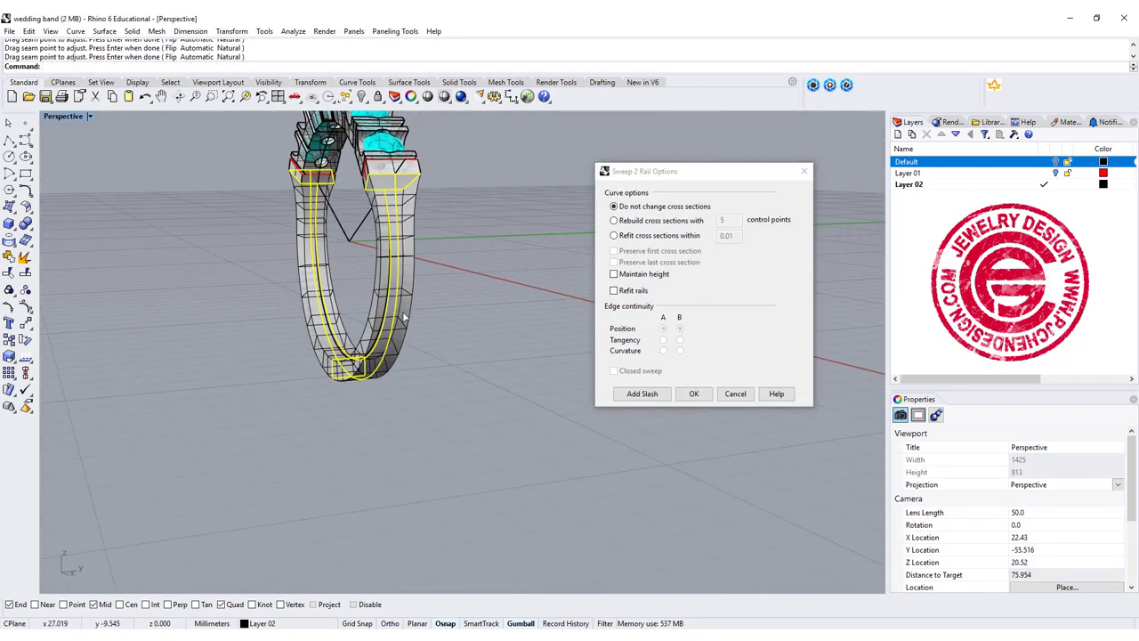
click(613, 275)
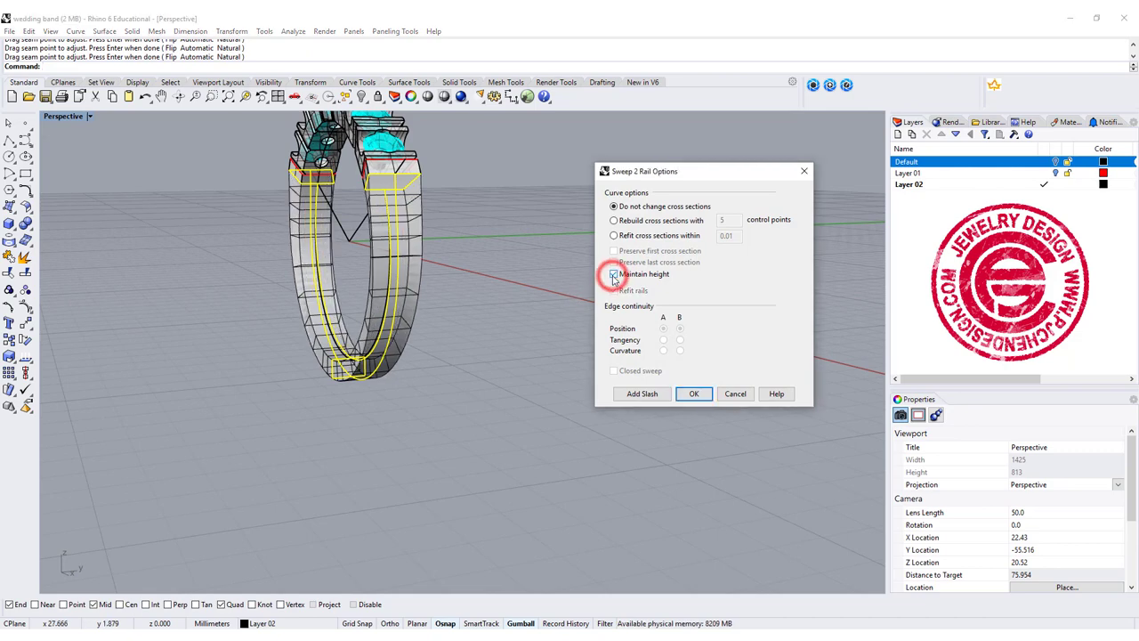
click(616, 277)
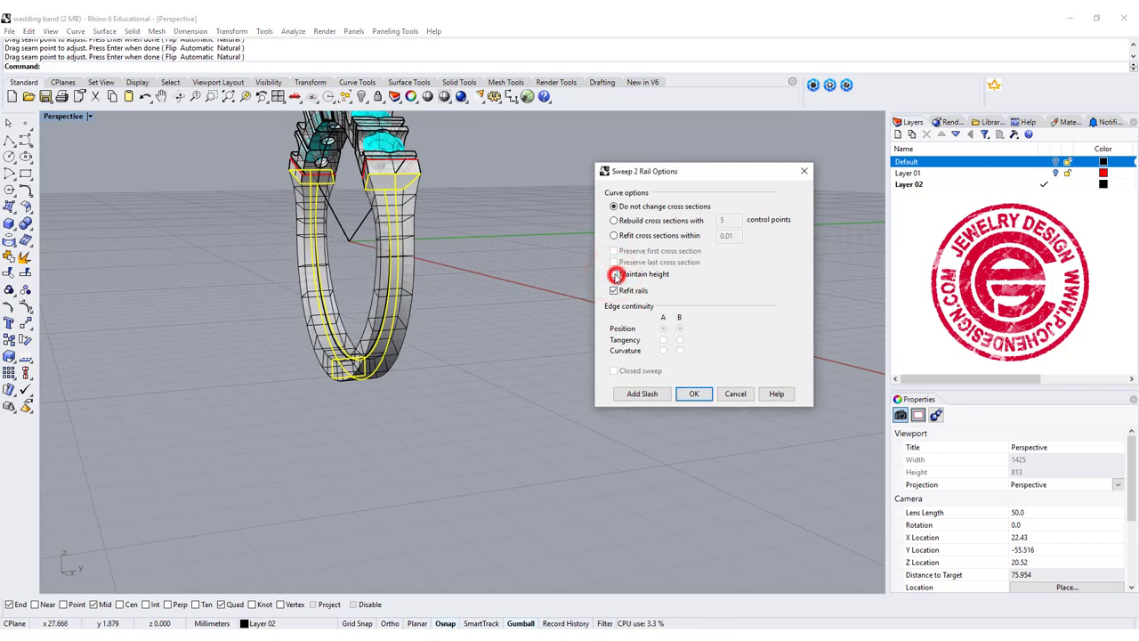
right_drag(358, 246, 473, 259)
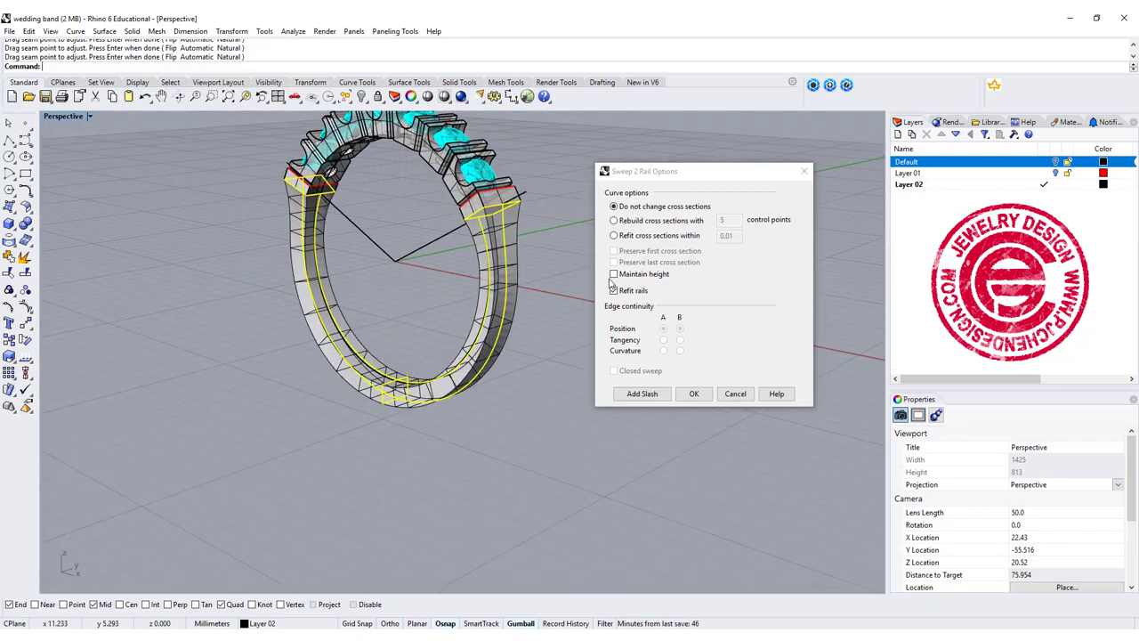
click(613, 275)
right_drag(534, 276, 423, 281)
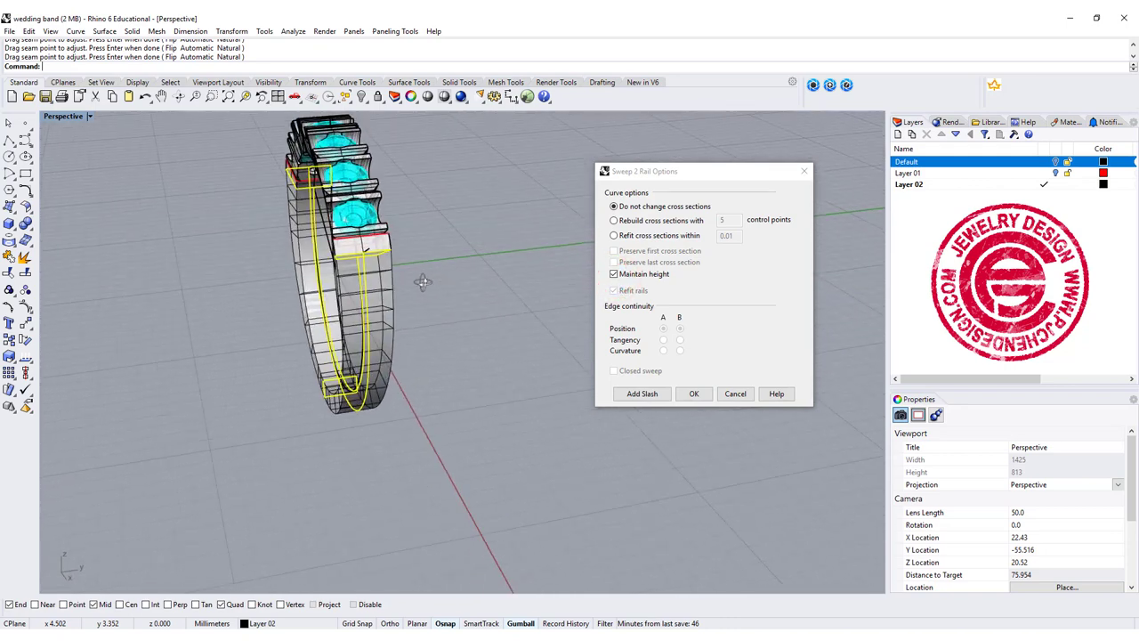
click(692, 397)
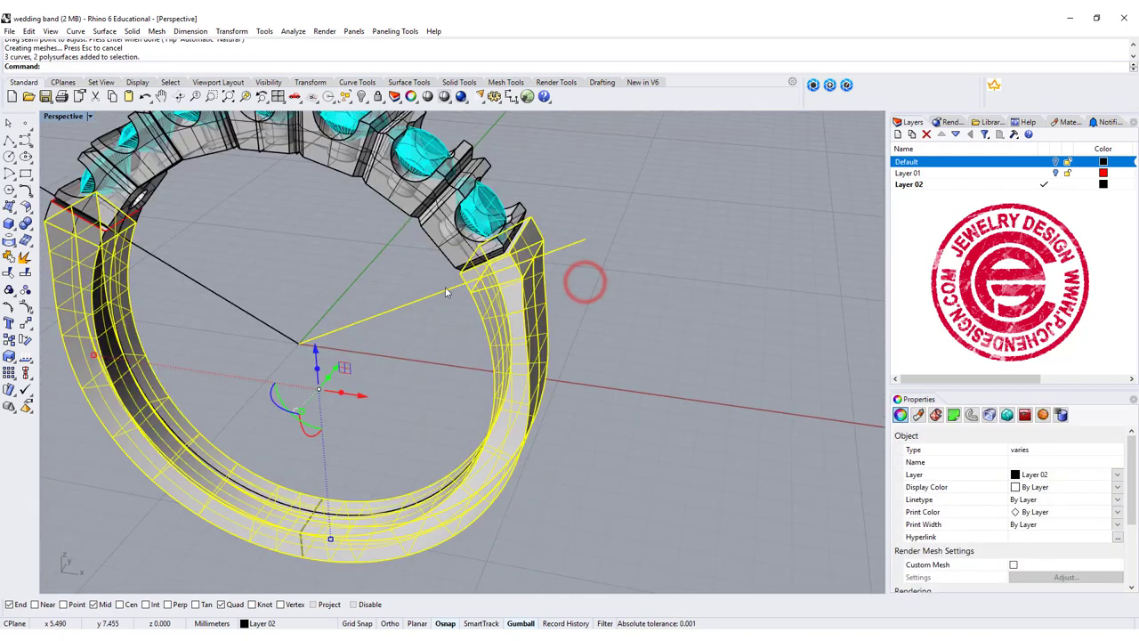
- Join the swept shank with the short shank pieces at both ends, and cap it into a closed solid
click(53, 212)
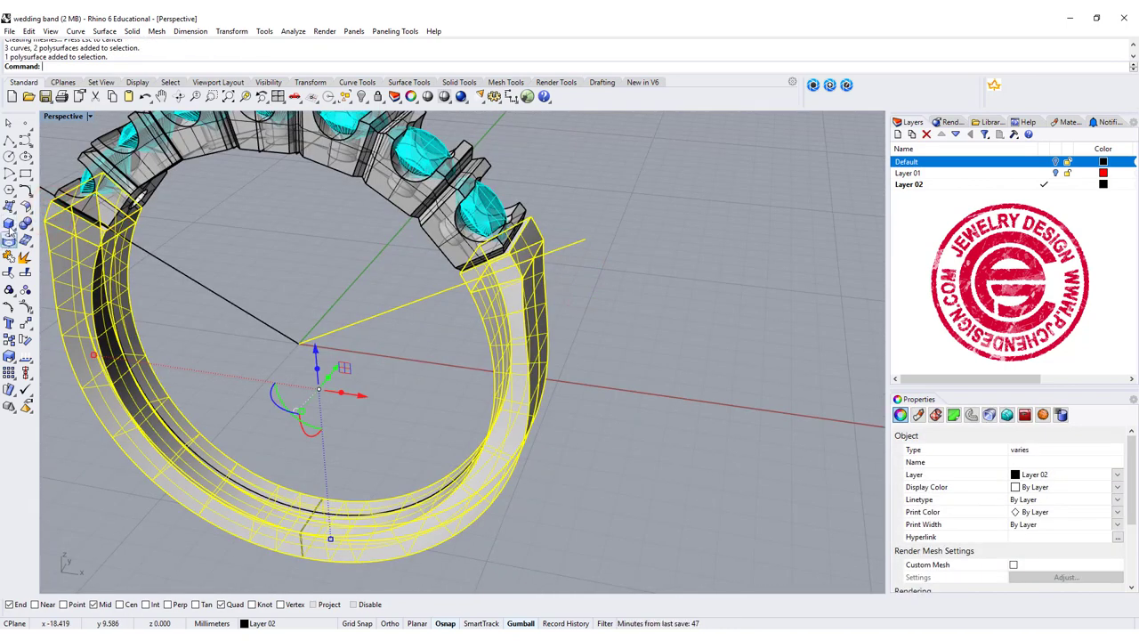
click(8, 257)
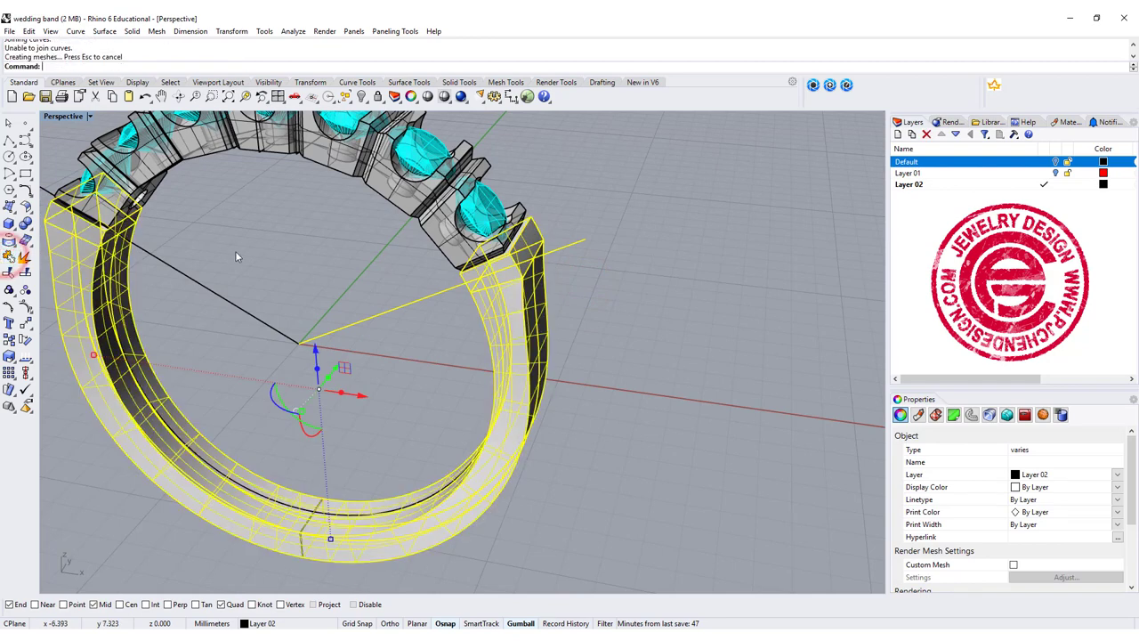
text(Cap)
key(Return)
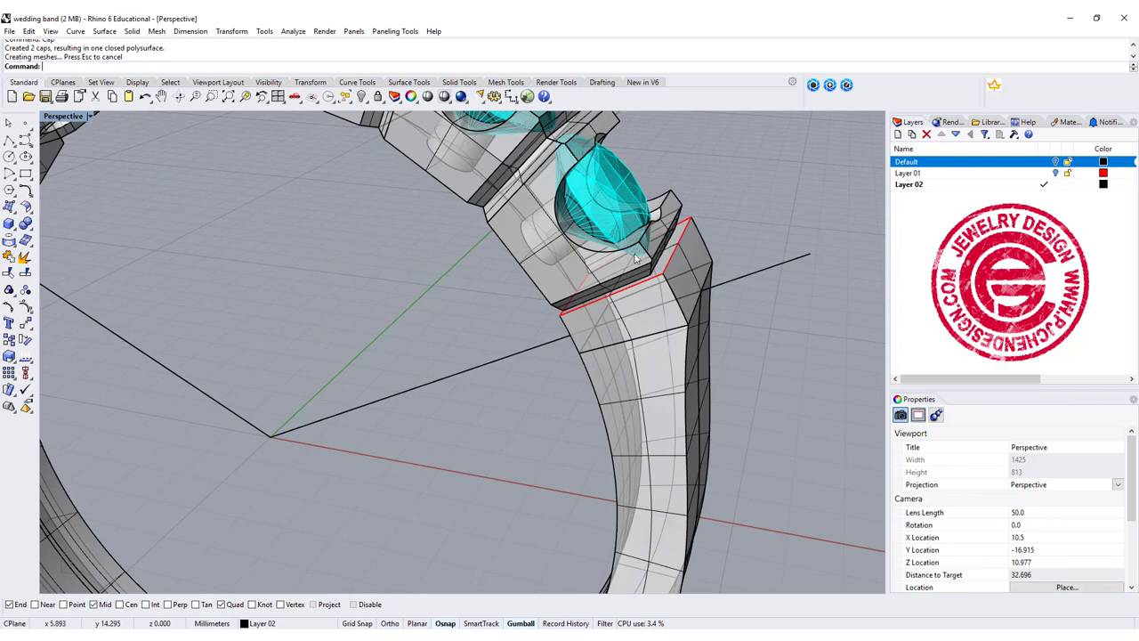
- Chamfer the outer and side edges of one shank end face, beside the last setting, by 0.25 mm
click(25, 223)
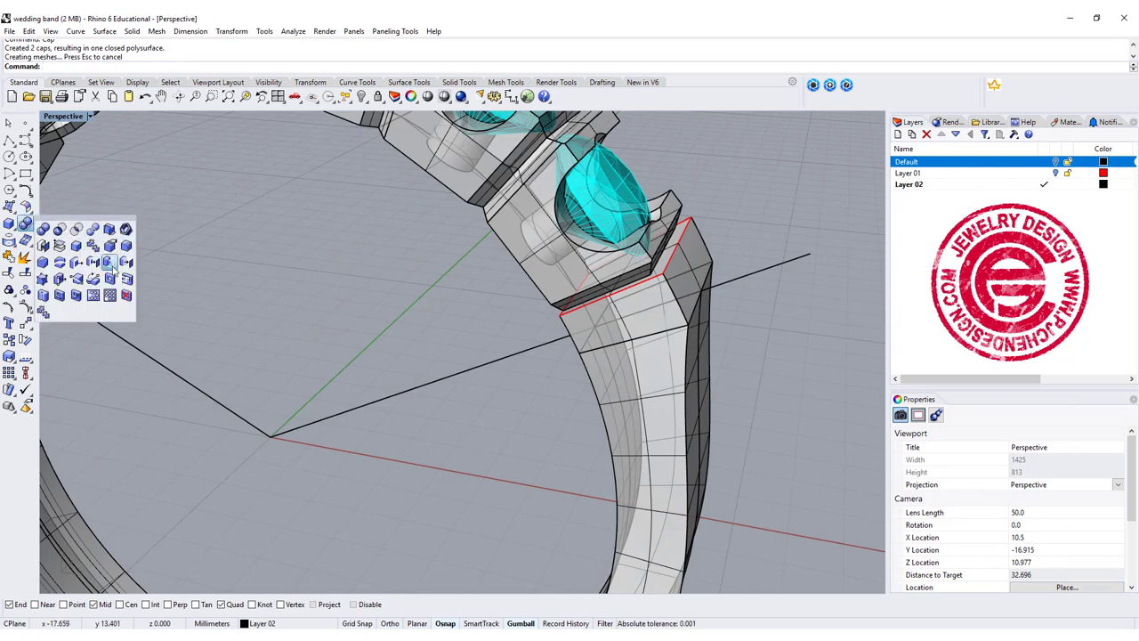
click(26, 259)
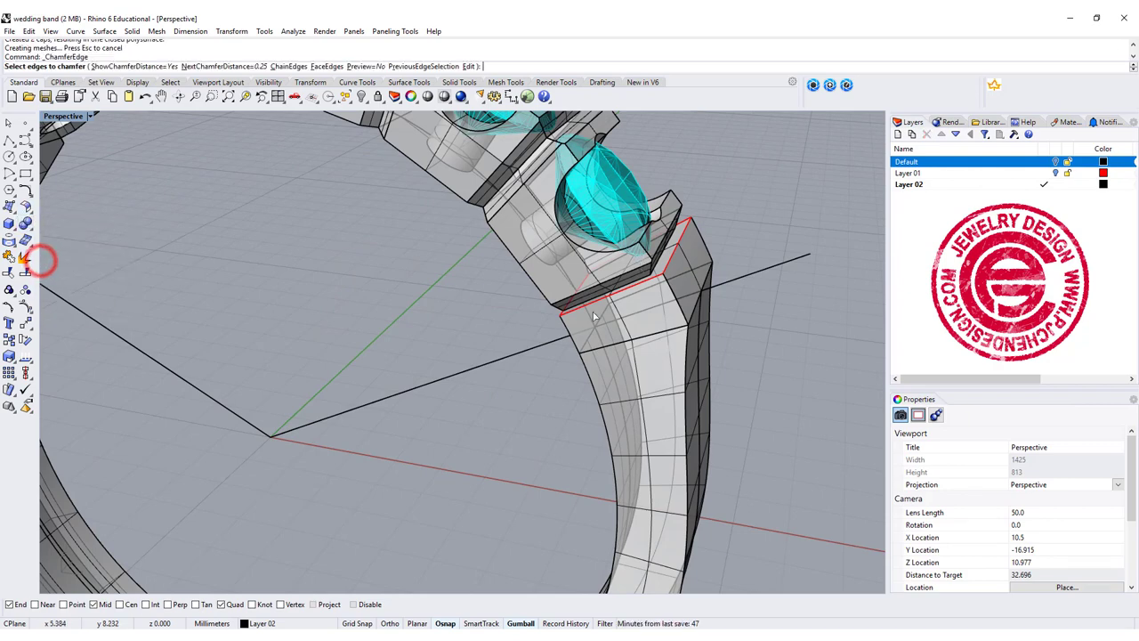
click(647, 283)
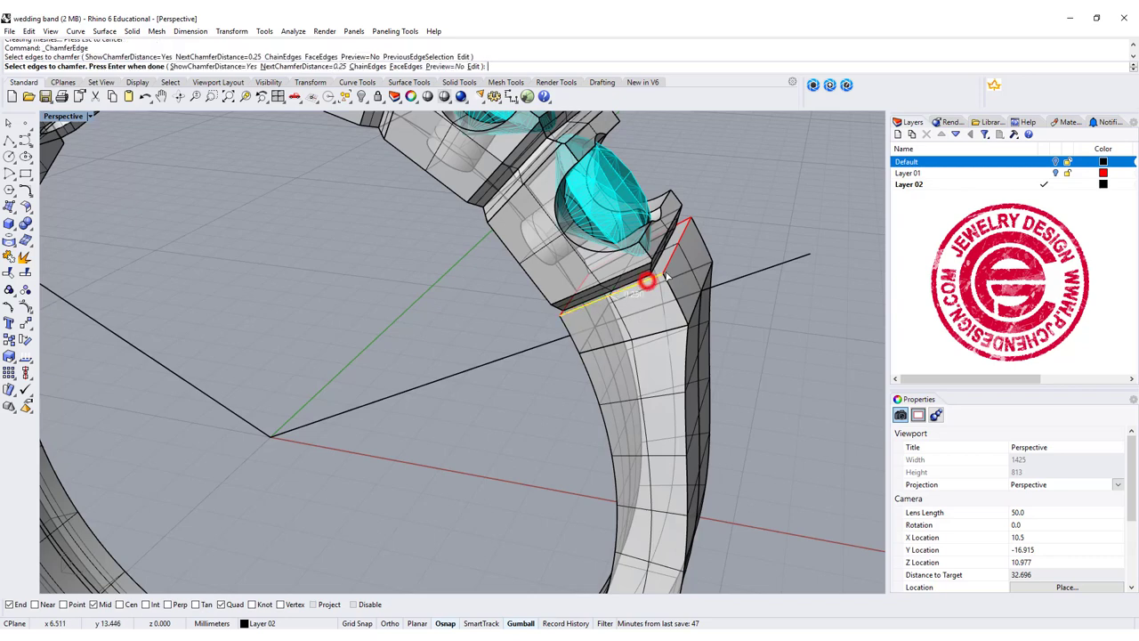
click(666, 262)
click(683, 220)
key(Return)
key(Return)
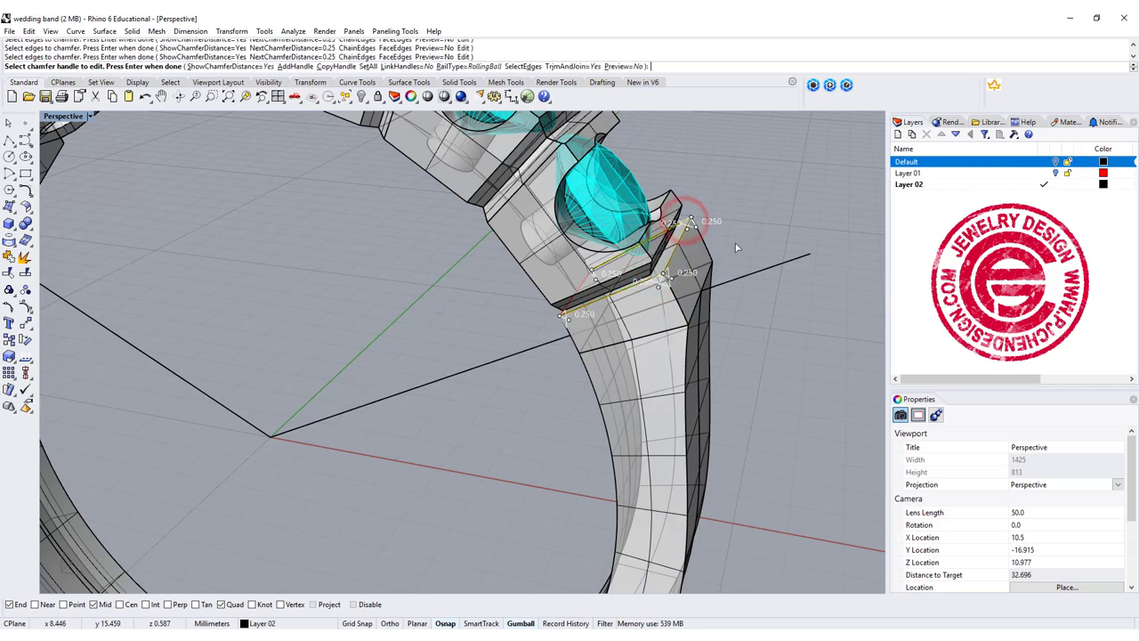
- Chamfer the matching outer and side edges of the opposite shank end face by 0.25 mm
right_drag(397, 280, 461, 303)
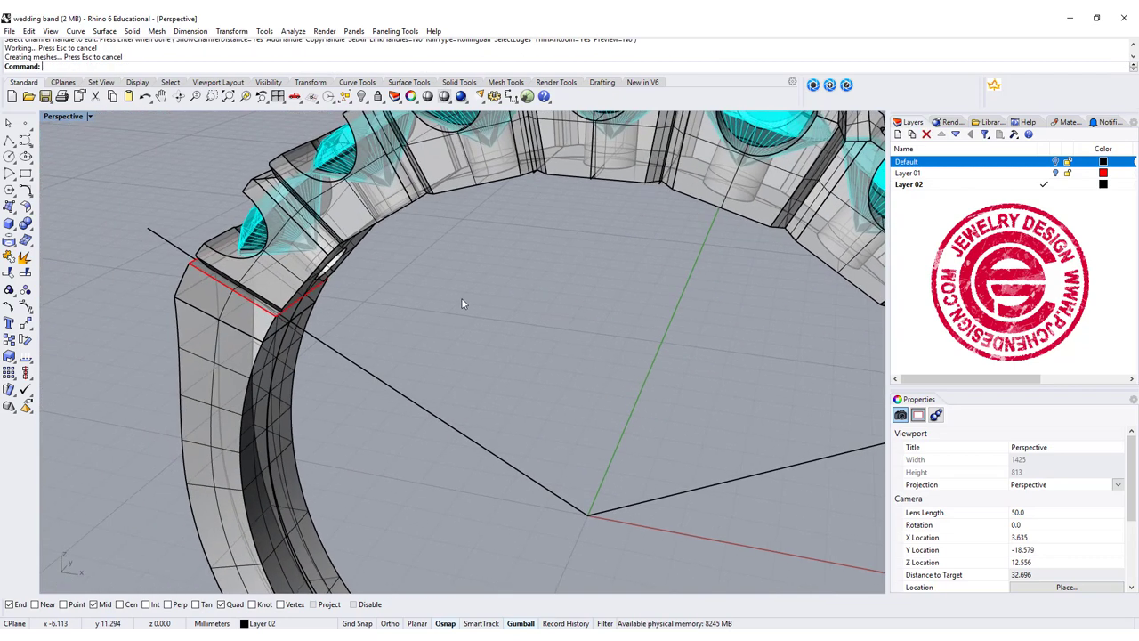
right_click(212, 277)
click(210, 277)
click(193, 261)
right_drag(197, 264, 827, 347)
shift+right_drag(703, 179, 624, 284)
scroll(604, 217, up, 6)
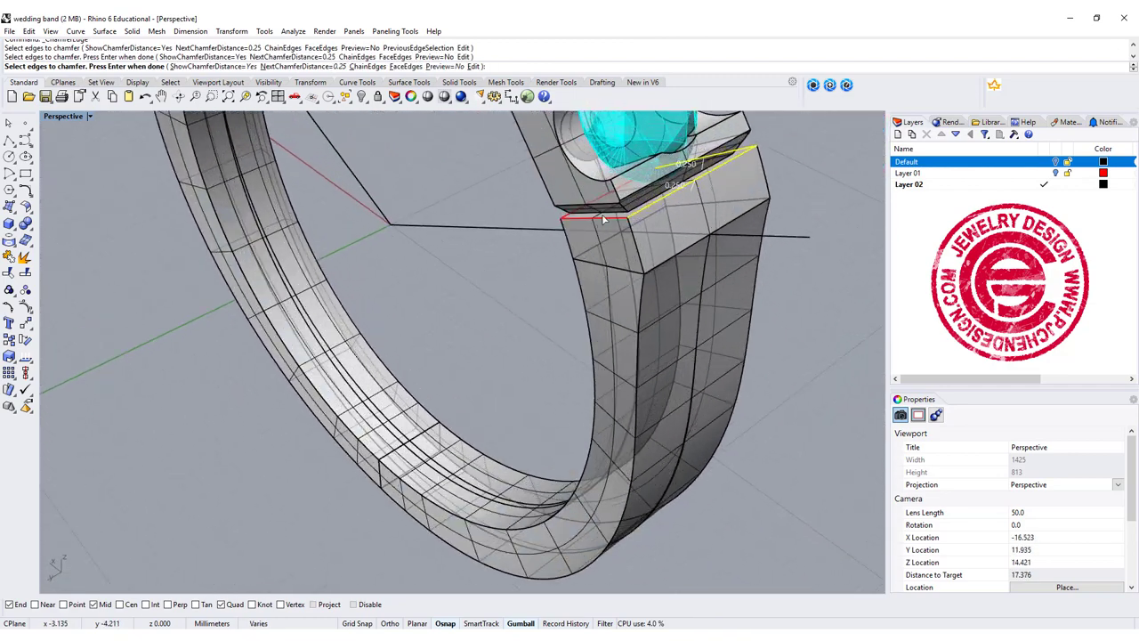
click(606, 217)
right_click(520, 244)
right_drag(520, 244, 515, 249)
right_click(514, 248)
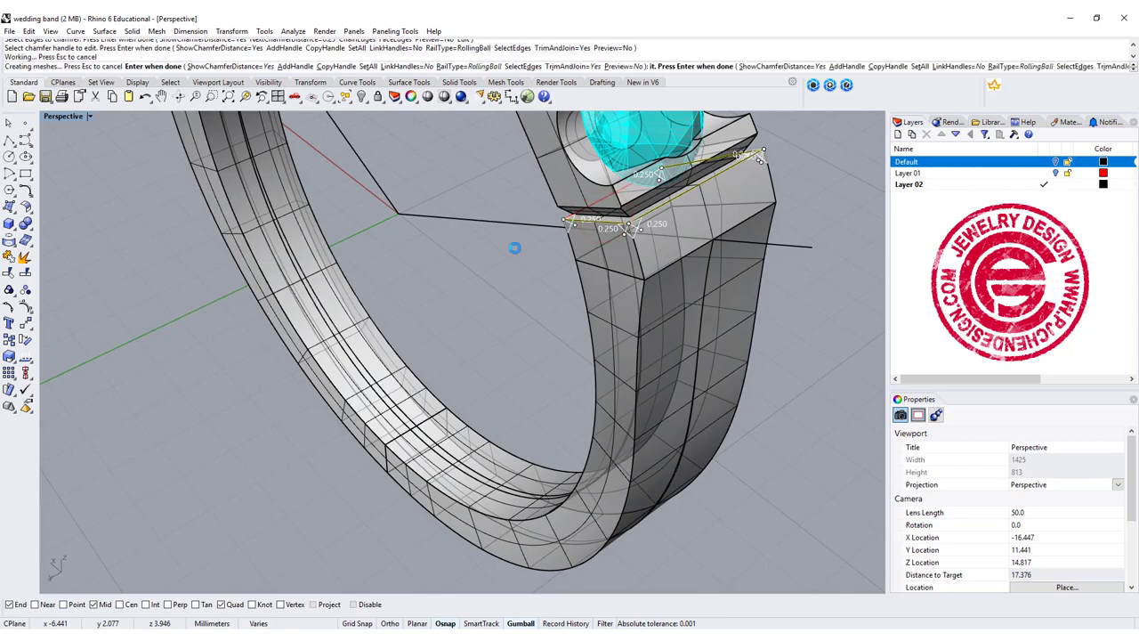
- Examine the chamfered shank ends and the row of settings from several sides of the ring
right_drag(659, 334, 525, 347)
scroll(523, 300, down, 6)
shift+right_drag(526, 347, 478, 336)
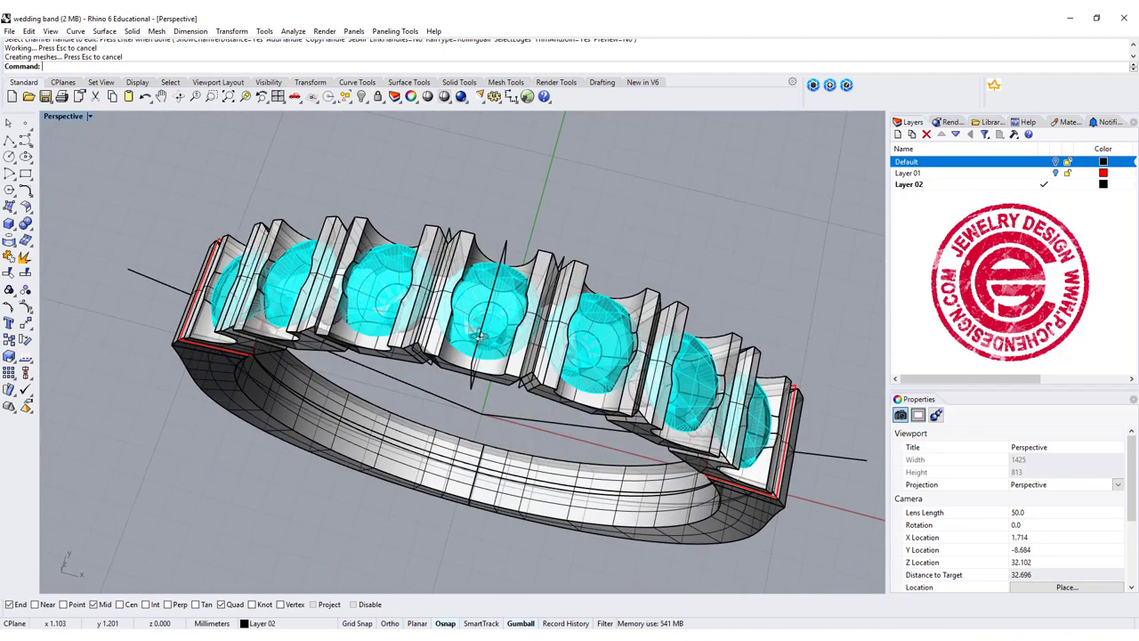
scroll(541, 307, up, 3)
right_drag(375, 289, 380, 229)
scroll(383, 267, down, 8)
right_drag(343, 364, 391, 254)
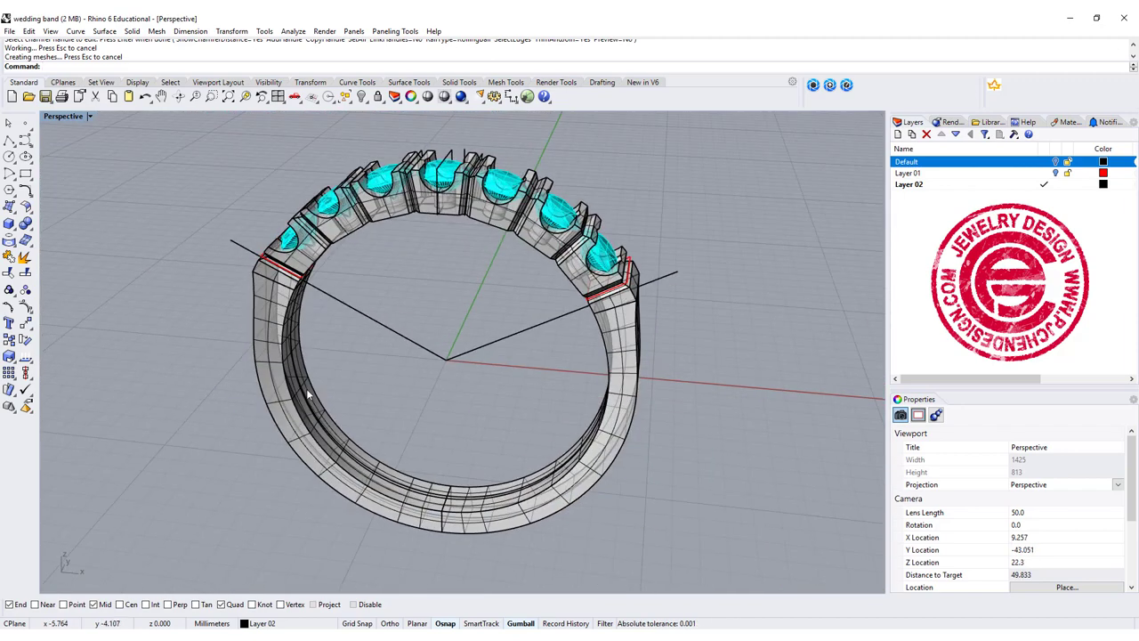
- Join the two parts of the finger circle into one closed curve and scale it uniformly to just outside the band
double_click(61, 116)
scroll(259, 450, up, 5)
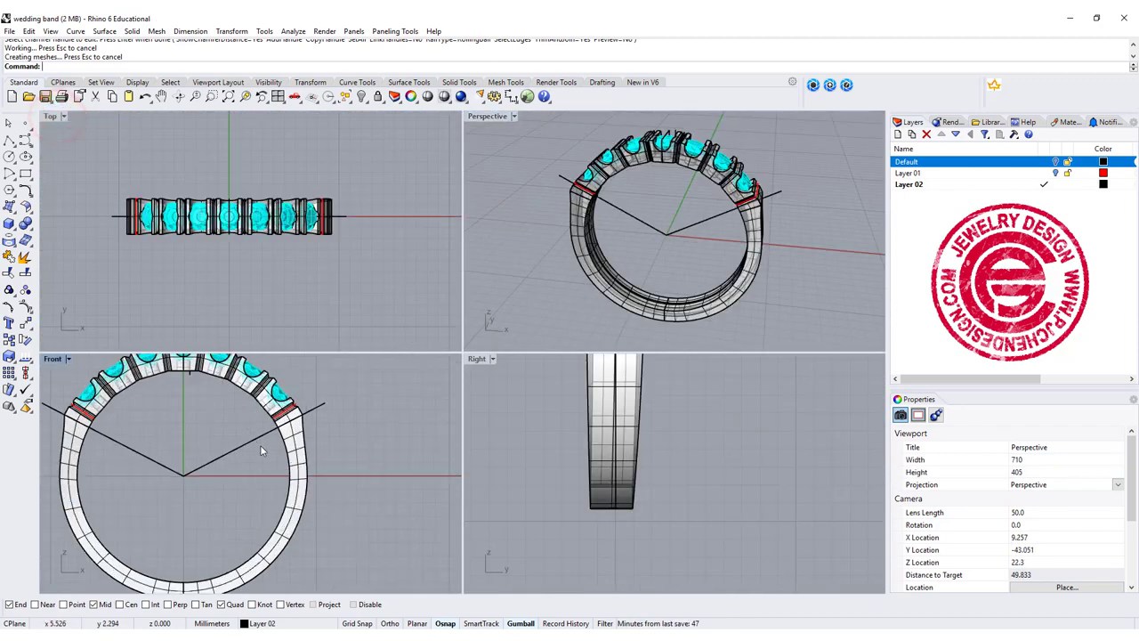
click(289, 443)
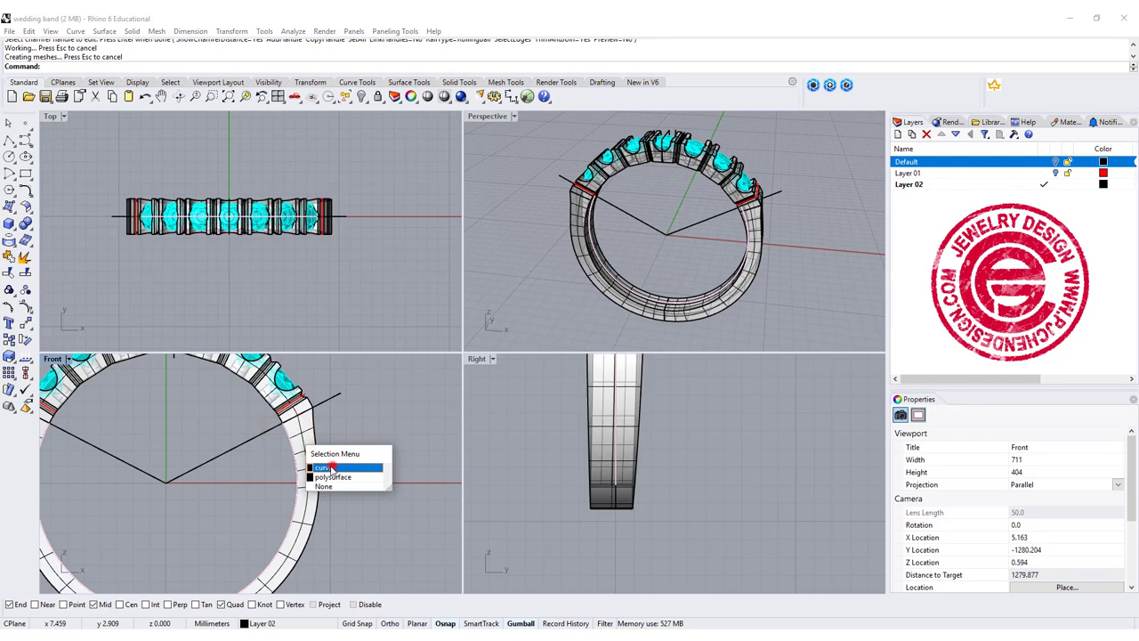
click(333, 465)
click(280, 425)
click(305, 444)
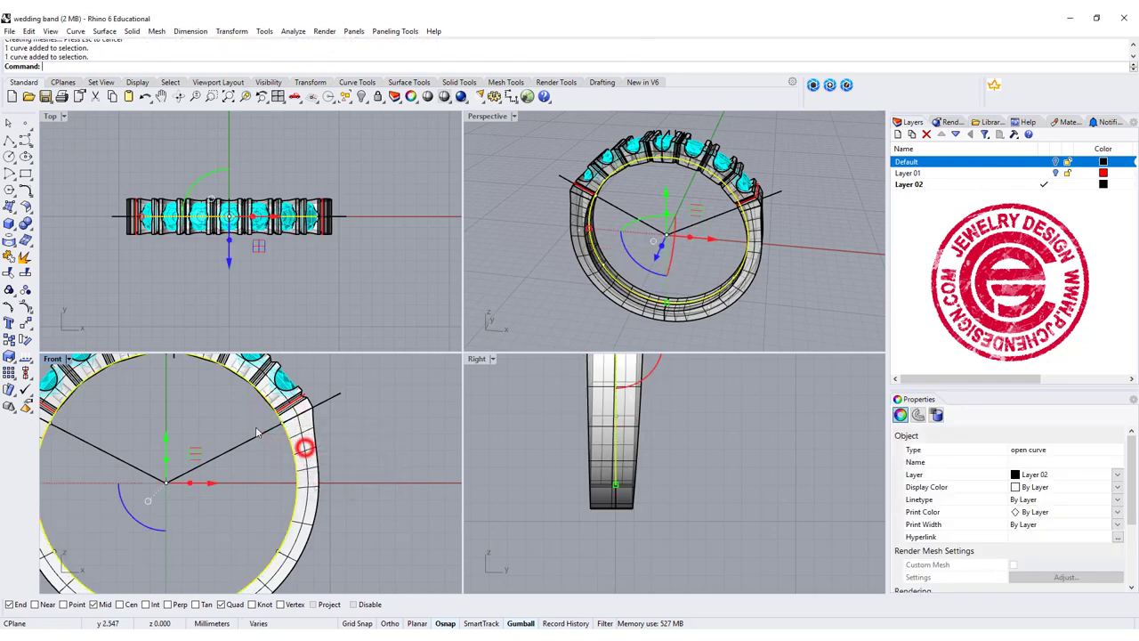
click(8, 259)
scroll(267, 438, down, 6)
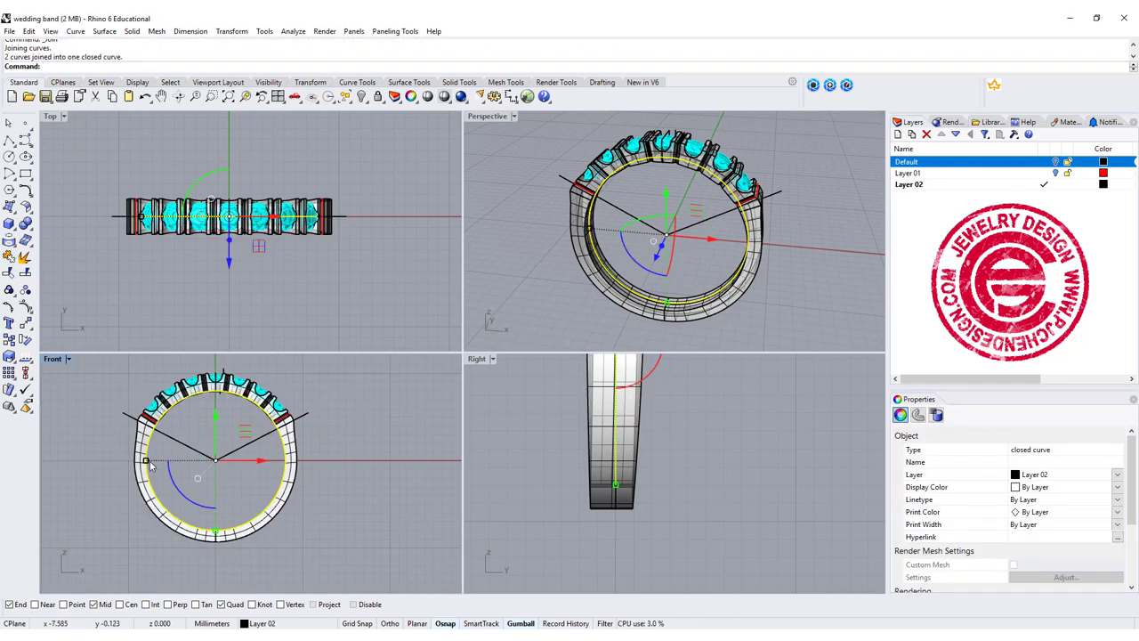
shift+drag(144, 461, 124, 452)
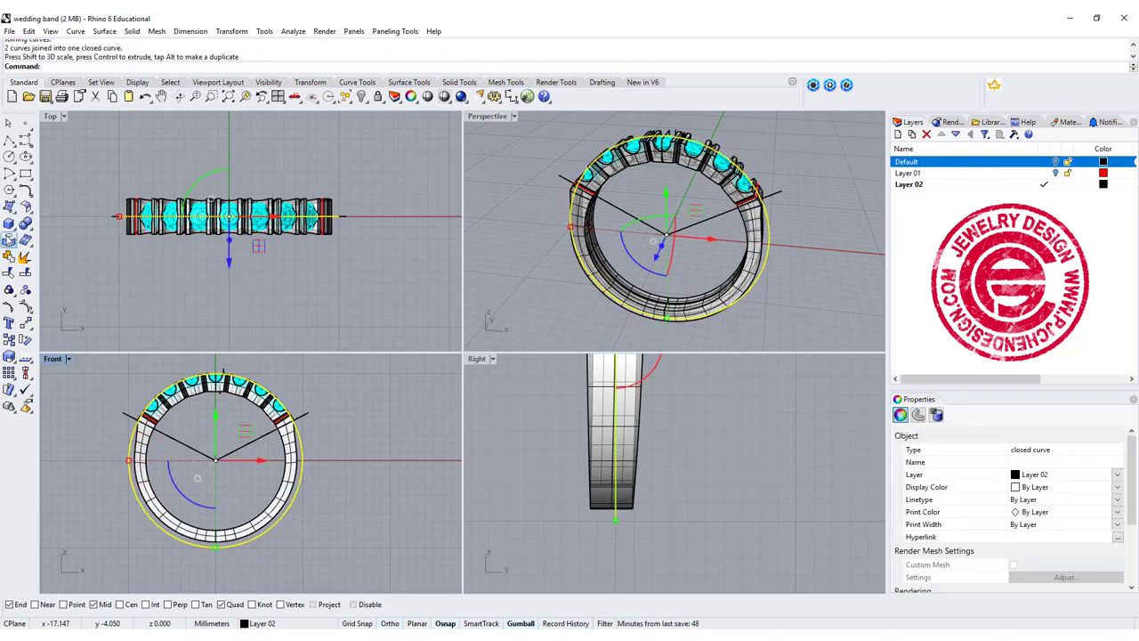
- Make a closed pipe with a radius of about 1.2 mm around the enlarged circle, and scale it slightly across the band's width
click(27, 256)
scroll(334, 211, up, 4)
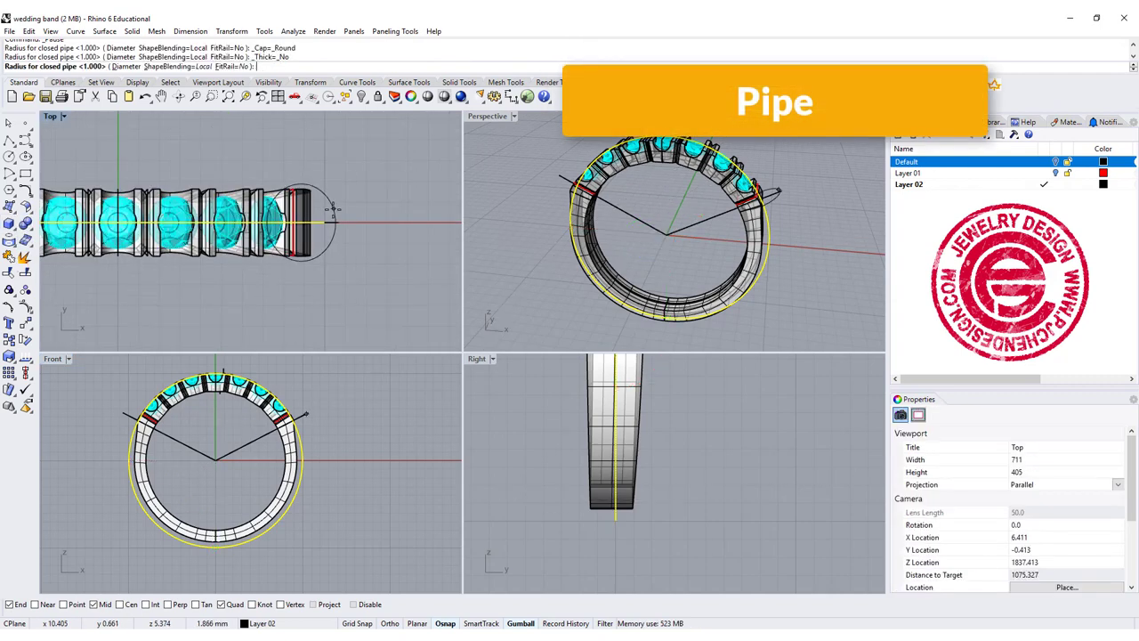
scroll(334, 211, up, 3)
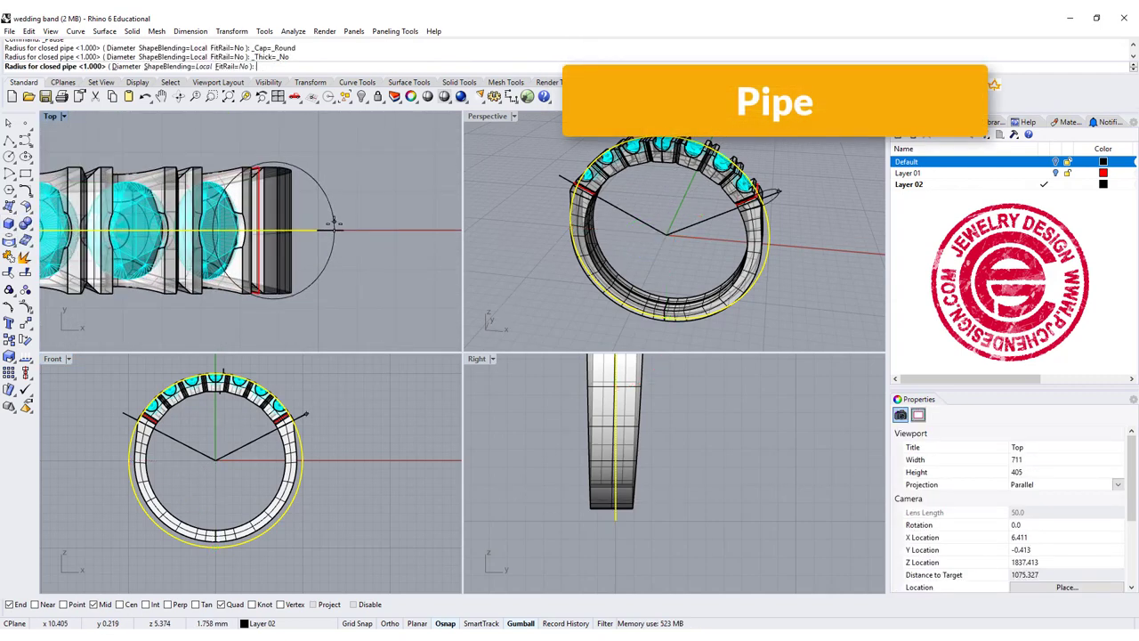
click(300, 262)
right_click(360, 290)
scroll(361, 294, down, 6)
right_drag(318, 265, 365, 227)
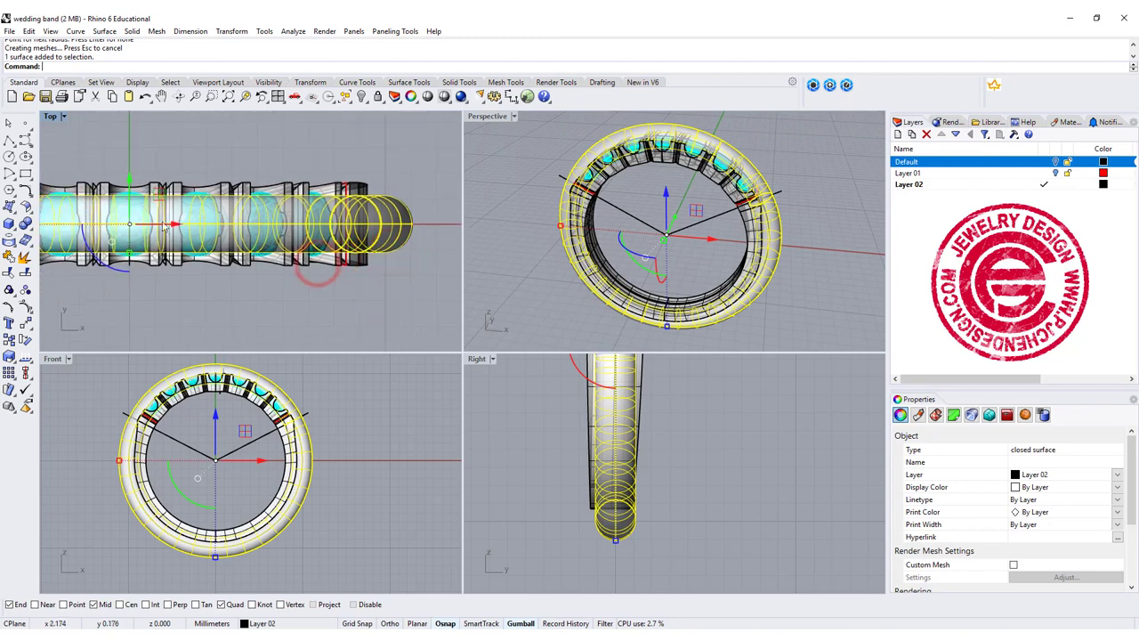
drag(126, 258, 126, 254)
click(240, 310)
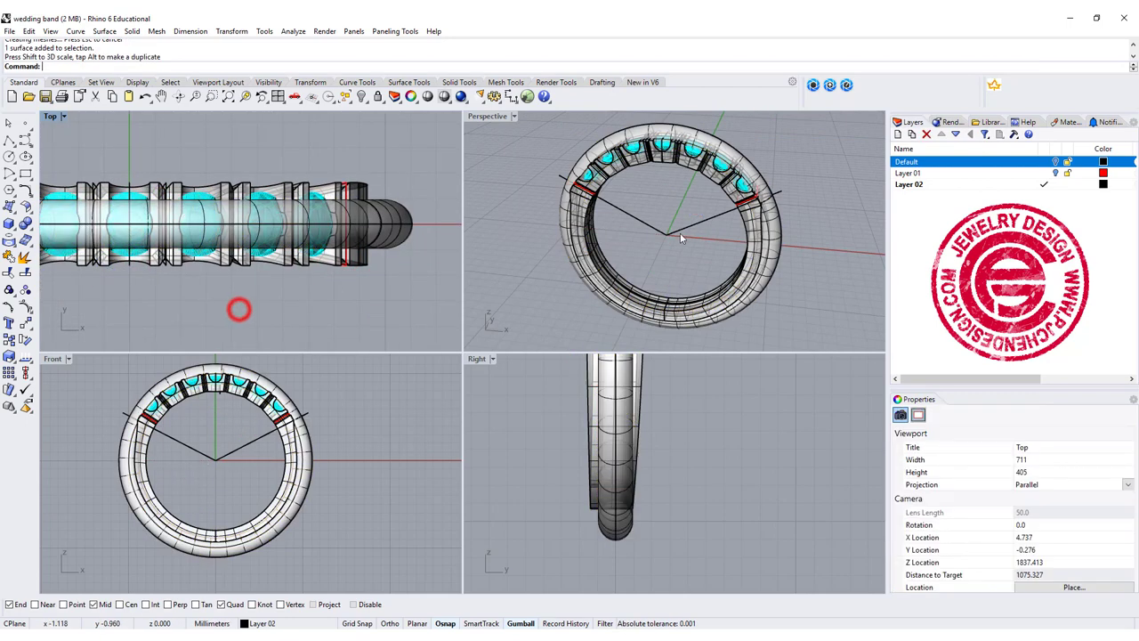
- Subtract the closed pipe from the joined stone settings with a Boolean Difference to cut the groove
click(25, 225)
scroll(654, 186, up, 2)
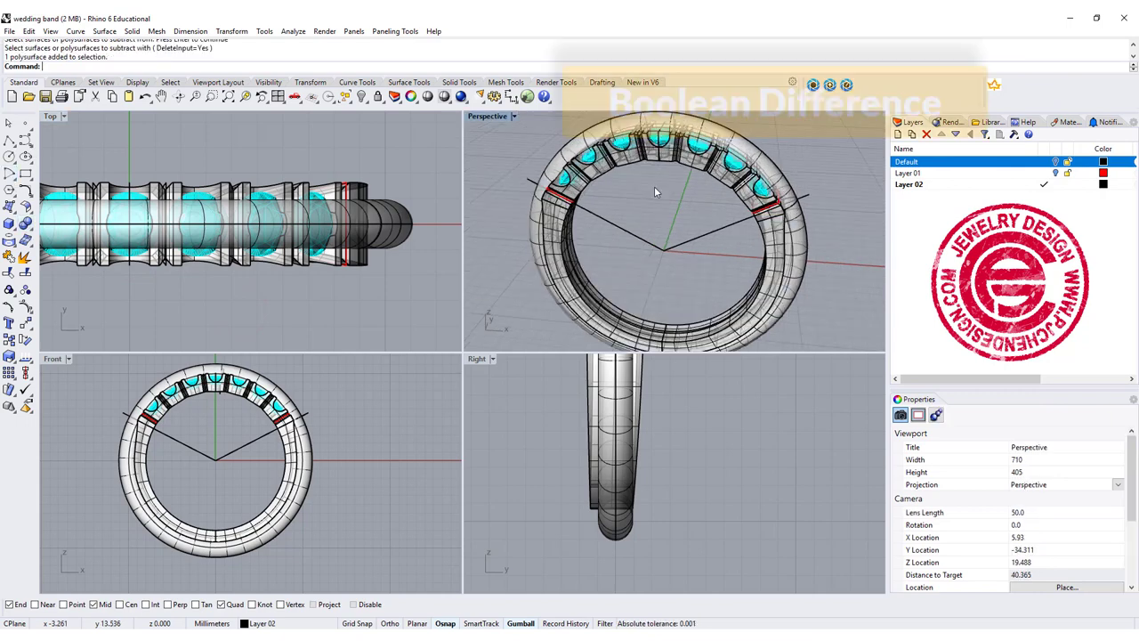
click(725, 184)
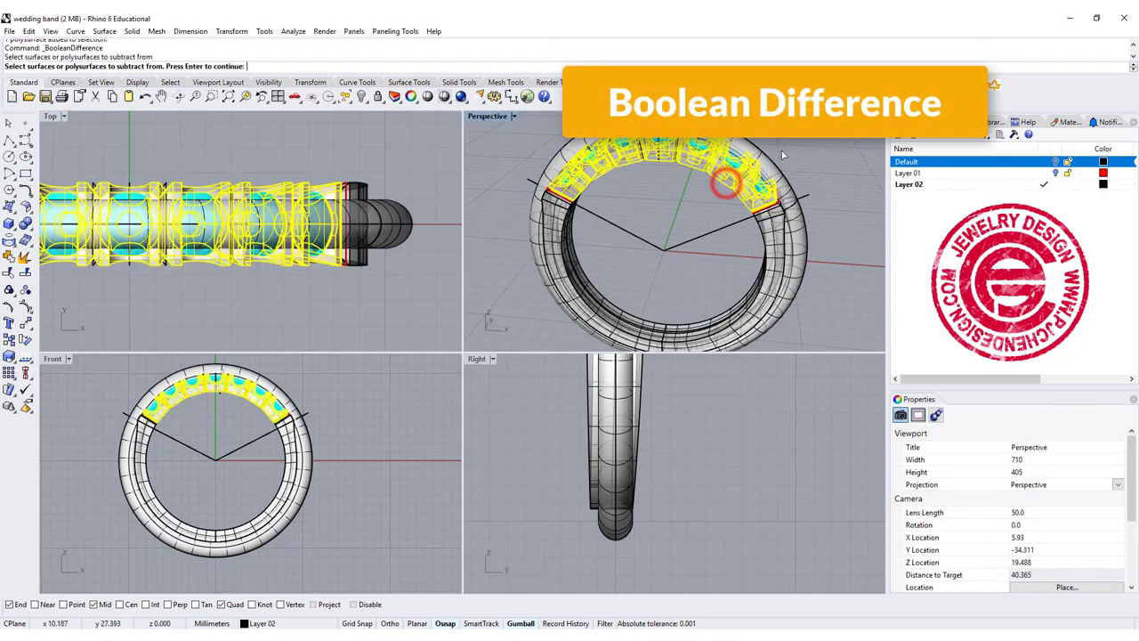
right_click(727, 183)
click(769, 159)
right_click(788, 157)
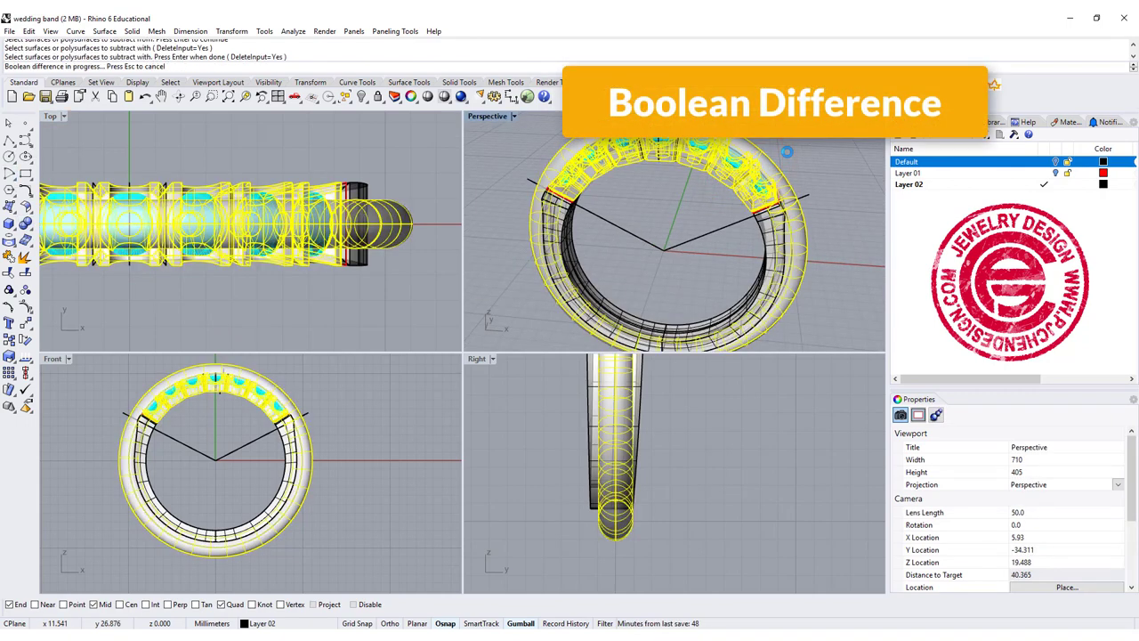
scroll(788, 157, up, 4)
right_drag(789, 156, 713, 173)
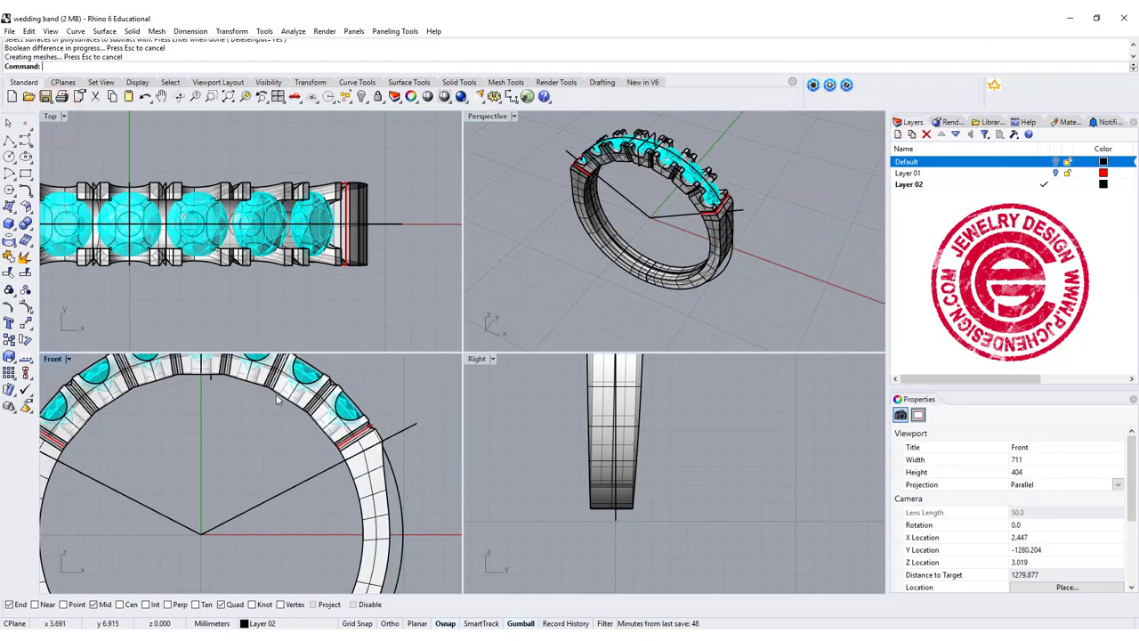
- Extrude the closed inner finger circle into a solid cylinder, about 5.5 mm to both sides of the band
click(278, 389)
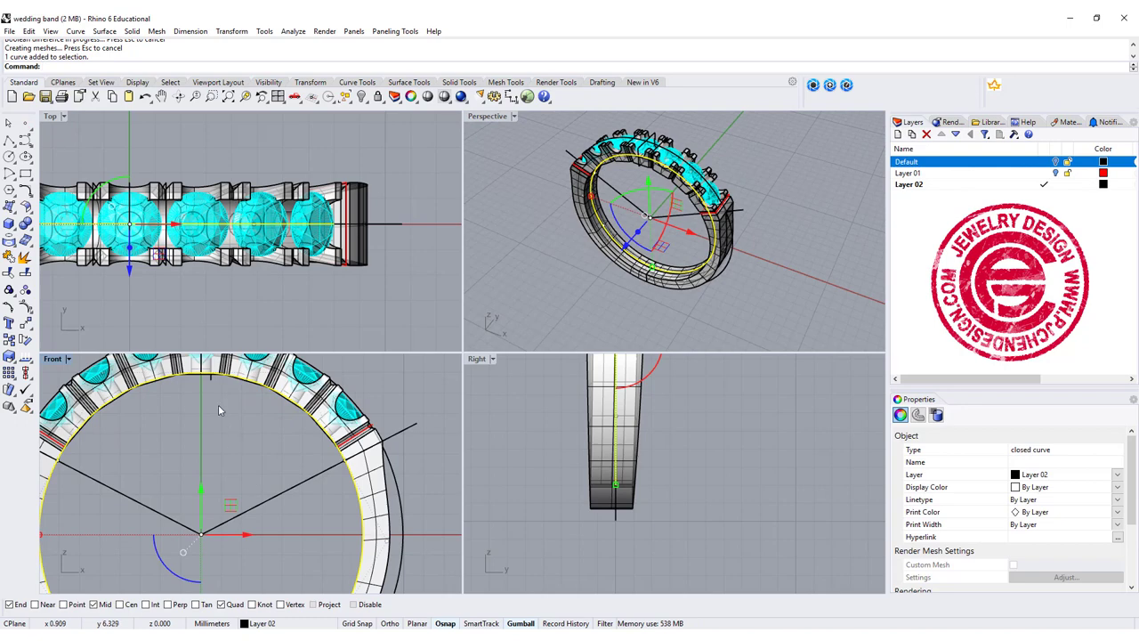
scroll(187, 182, down, 3)
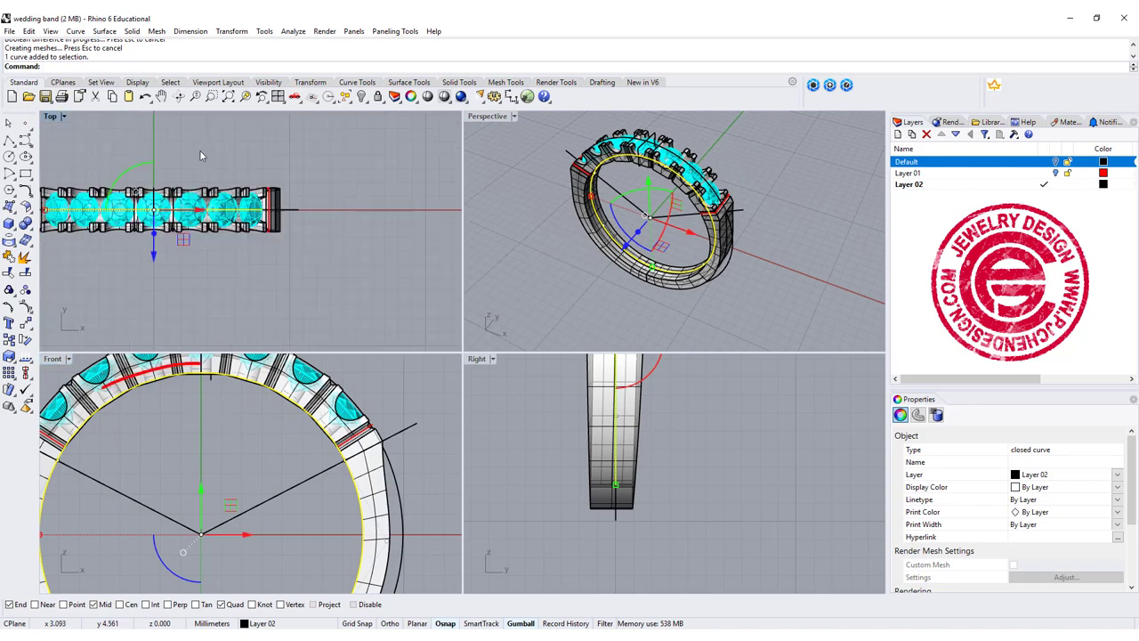
mouse_move(203, 166)
right_down()
mouse_move(296, 210)
mouse_move(292, 183)
right_up()
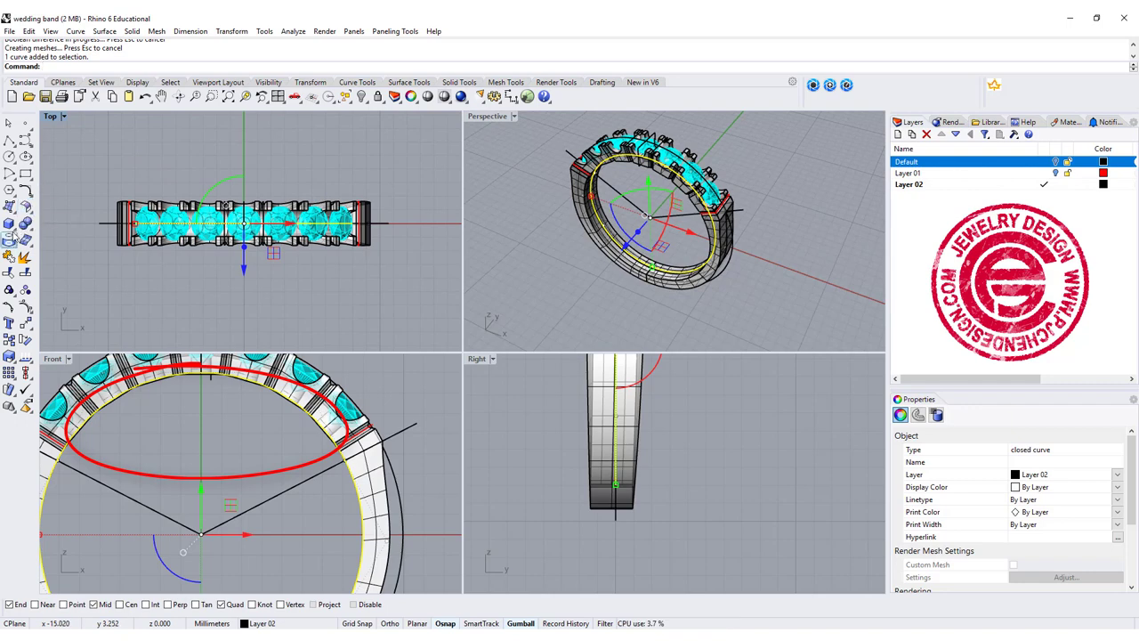
click(131, 31)
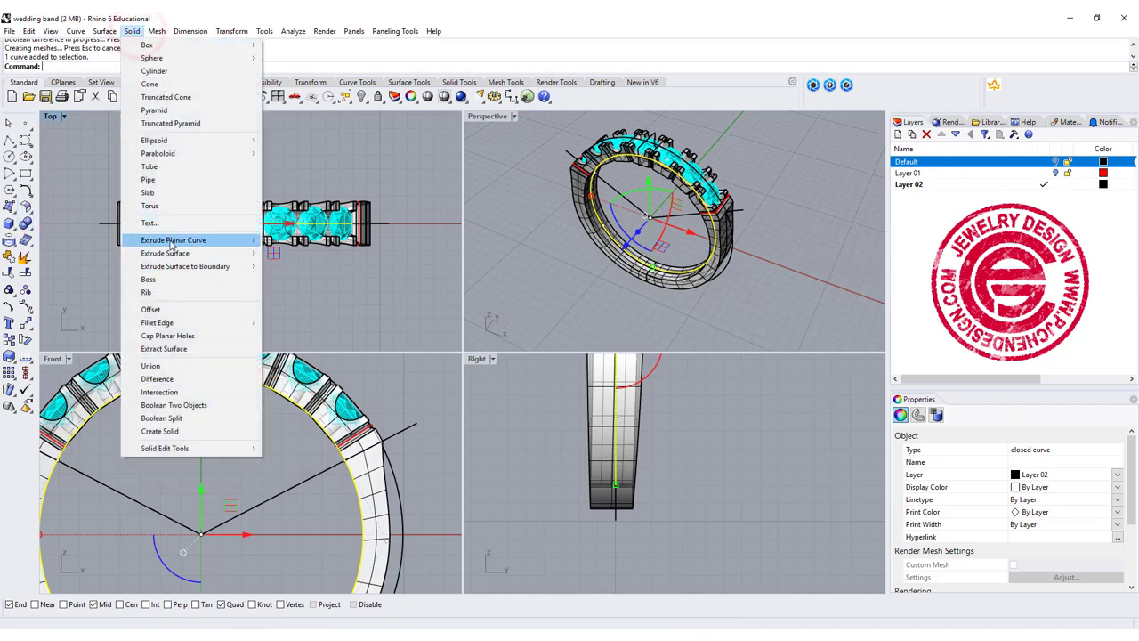
mouse_move(172, 242)
click(287, 241)
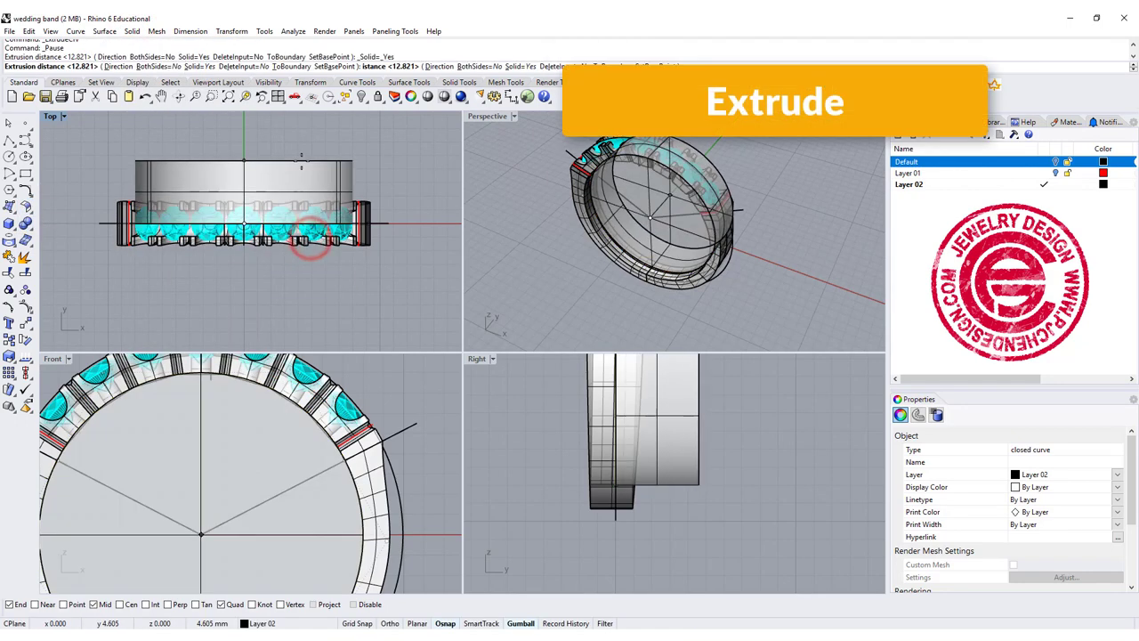
click(159, 66)
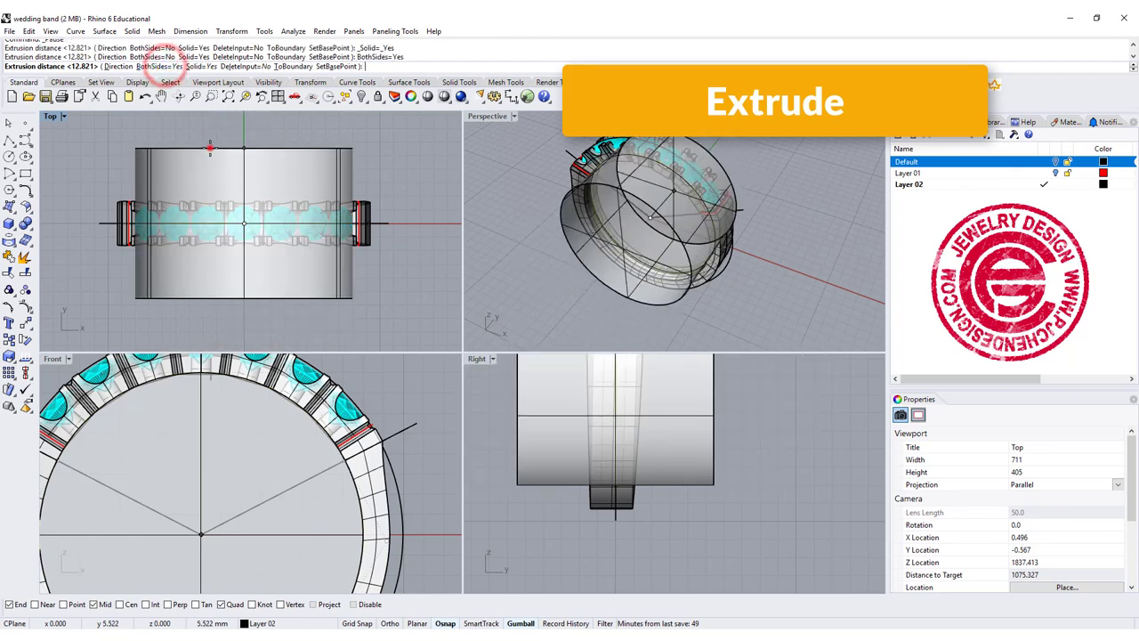
click(210, 147)
- Subtract the finger-hole cylinder from the joined stone settings with a Boolean Difference, and inspect the ring in an enlarged perspective view
click(364, 384)
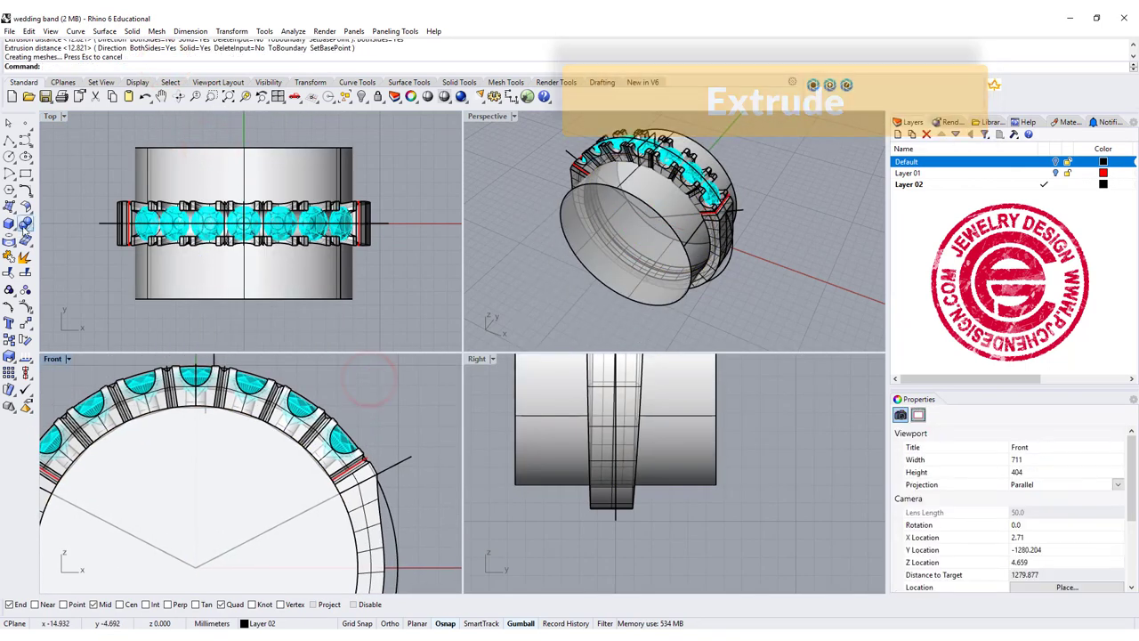
click(25, 224)
click(57, 227)
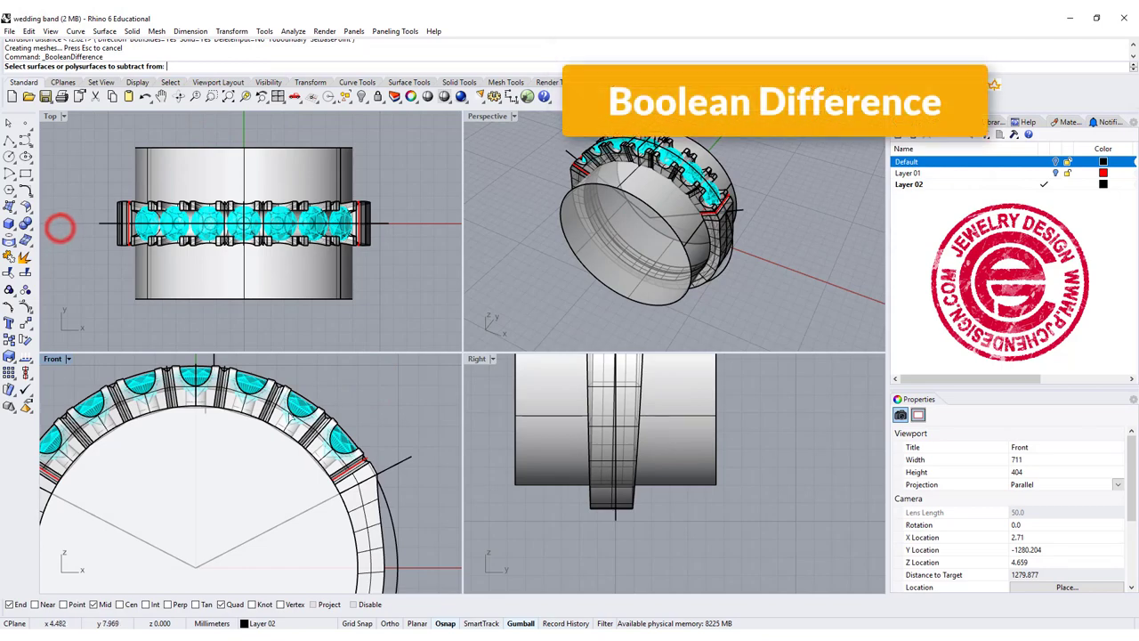
click(316, 426)
key(Return)
click(240, 450)
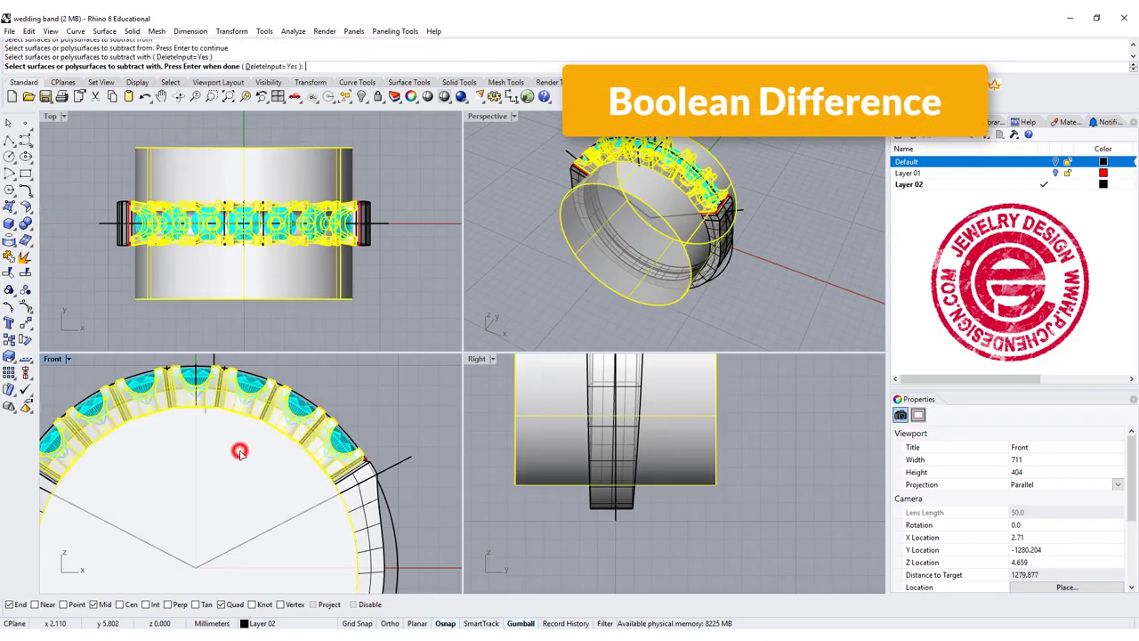
key(Return)
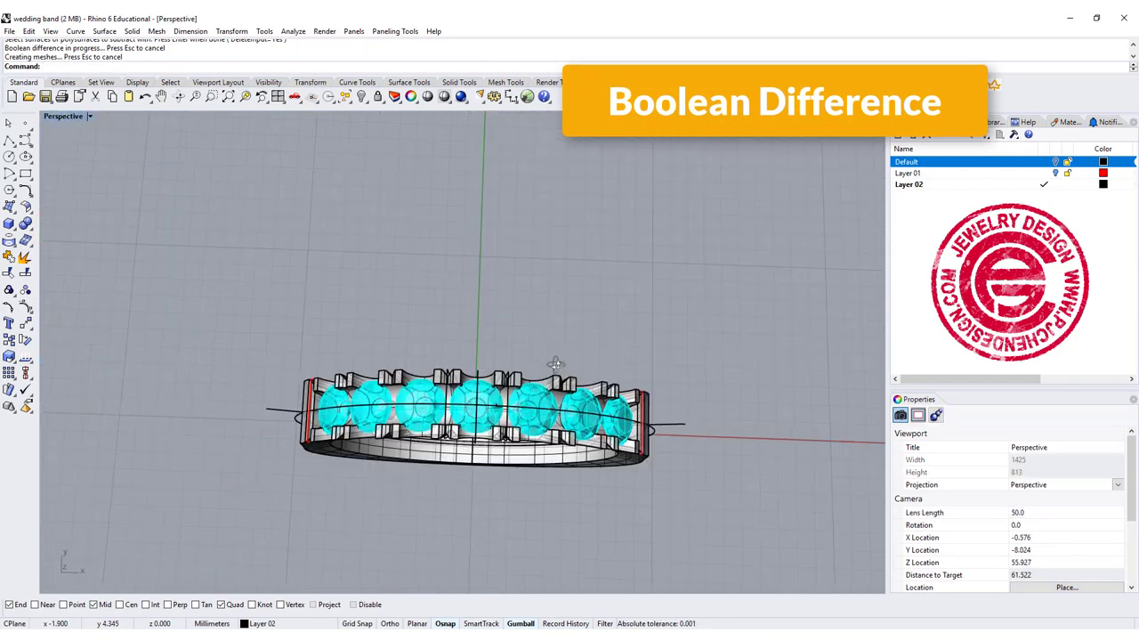
right_drag(557, 364, 500, 315)
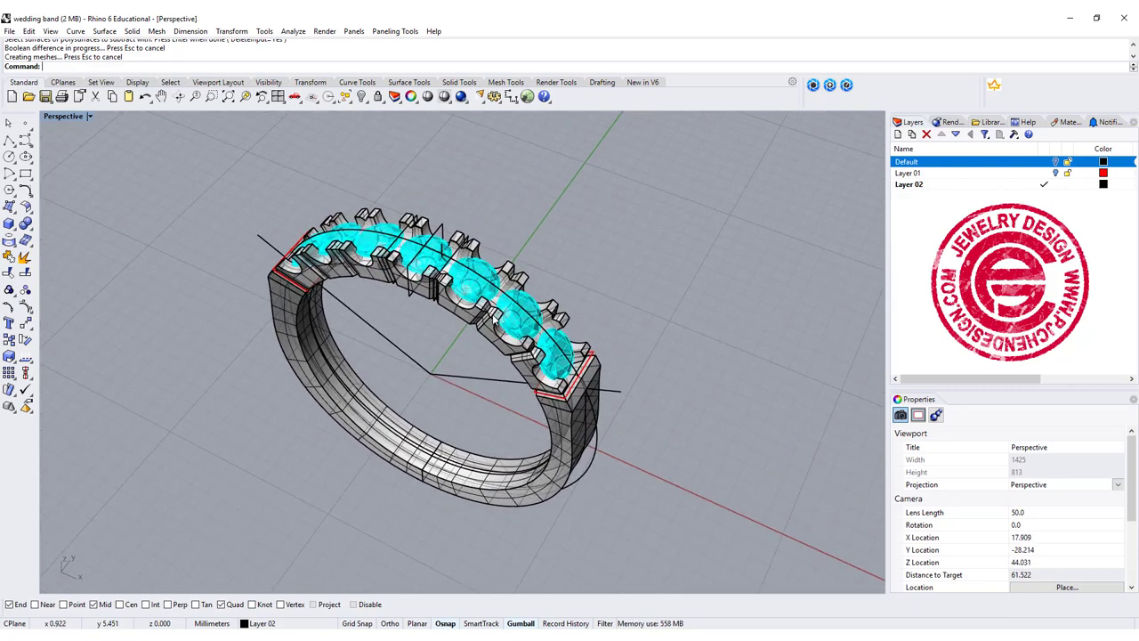
right_drag(547, 342, 561, 277)
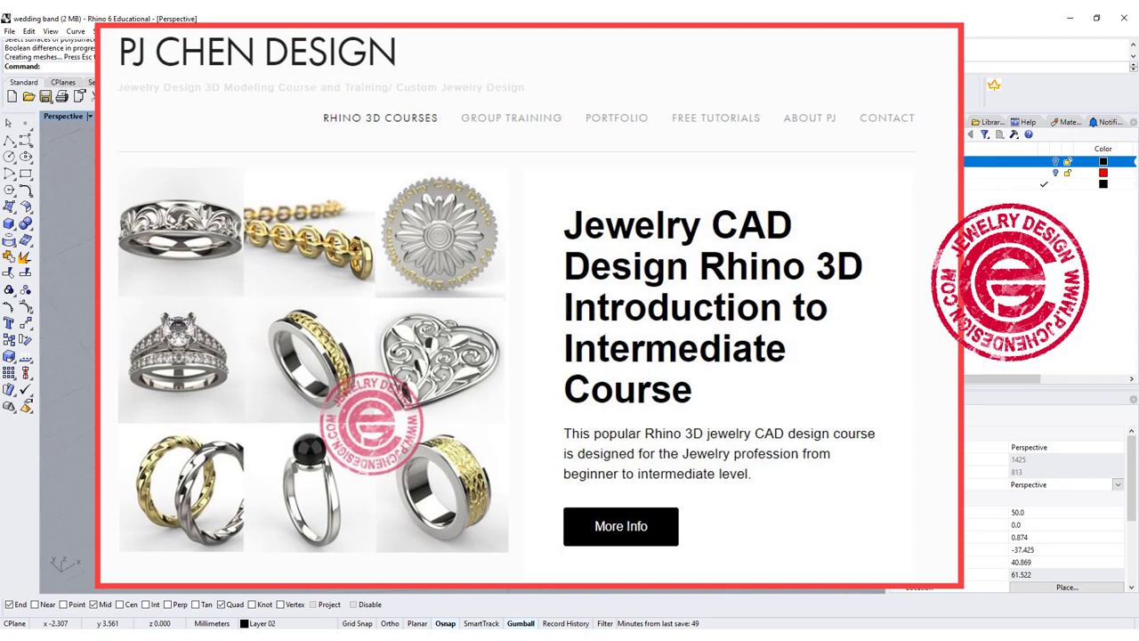